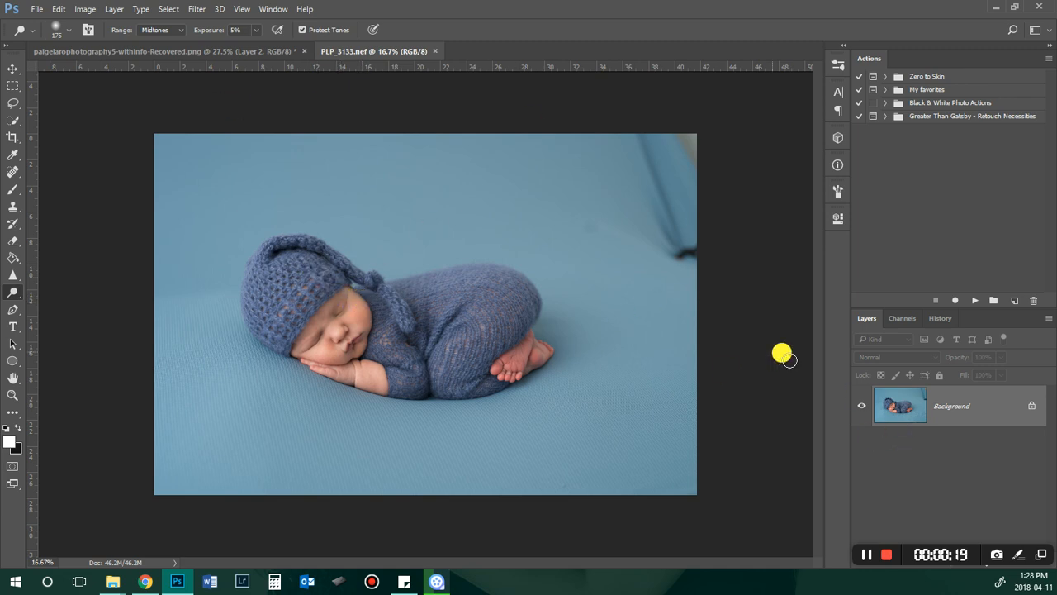
{"action": "left_click_drag", "start_coordinate": [912, 557], "coordinate": [580, 576]}
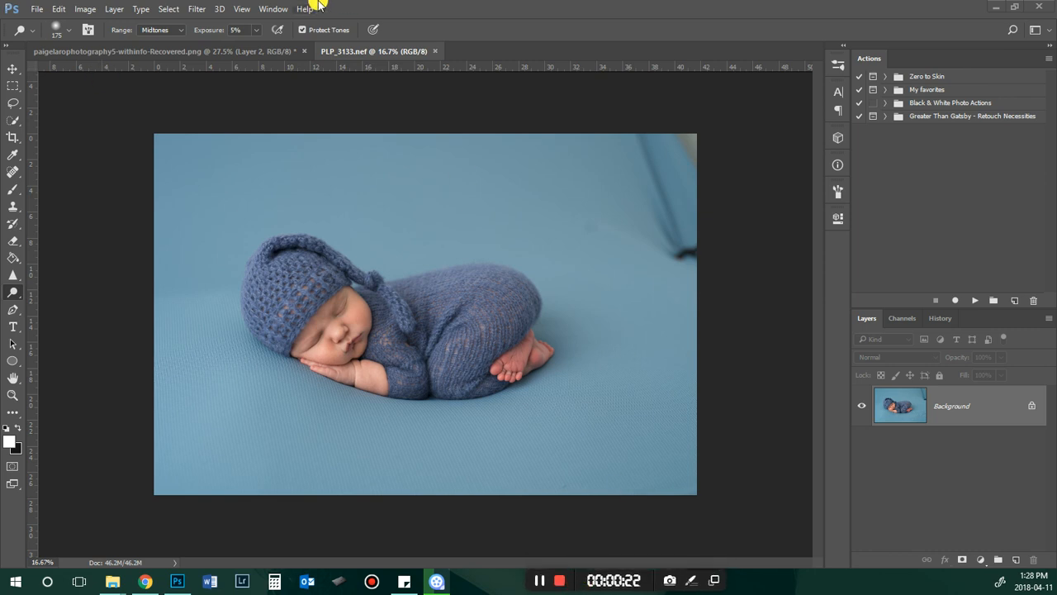
Step: Apply a Camera Raw Filter adjustment with contrast +13, highlights -11 and shadows -1
{"action": "left_click", "coordinate": [198, 8]}
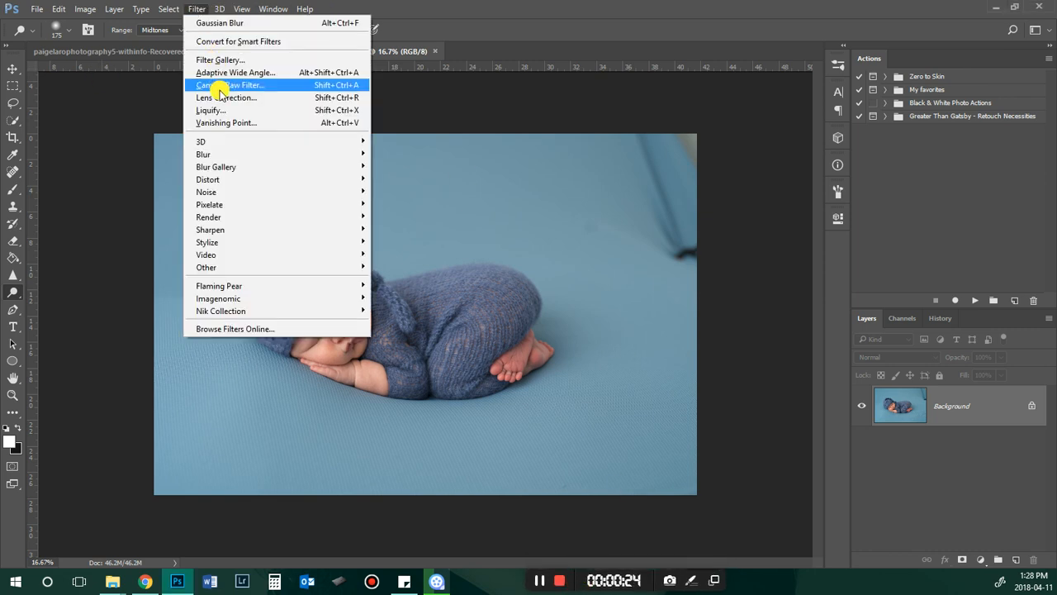
{"action": "left_click", "coordinate": [219, 86]}
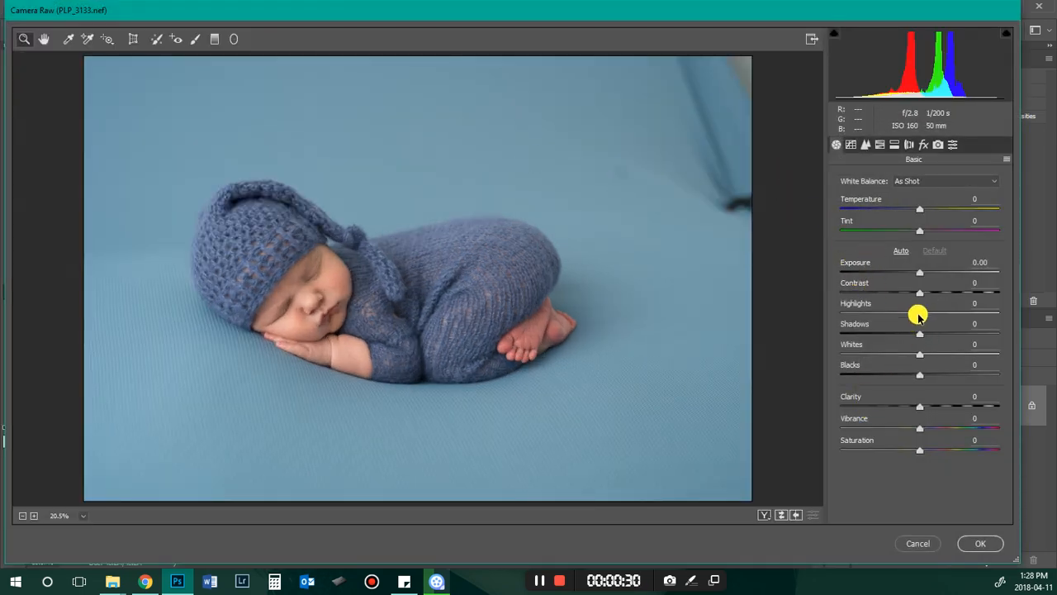
{"action": "left_click_drag", "start_coordinate": [906, 316], "coordinate": [953, 351]}
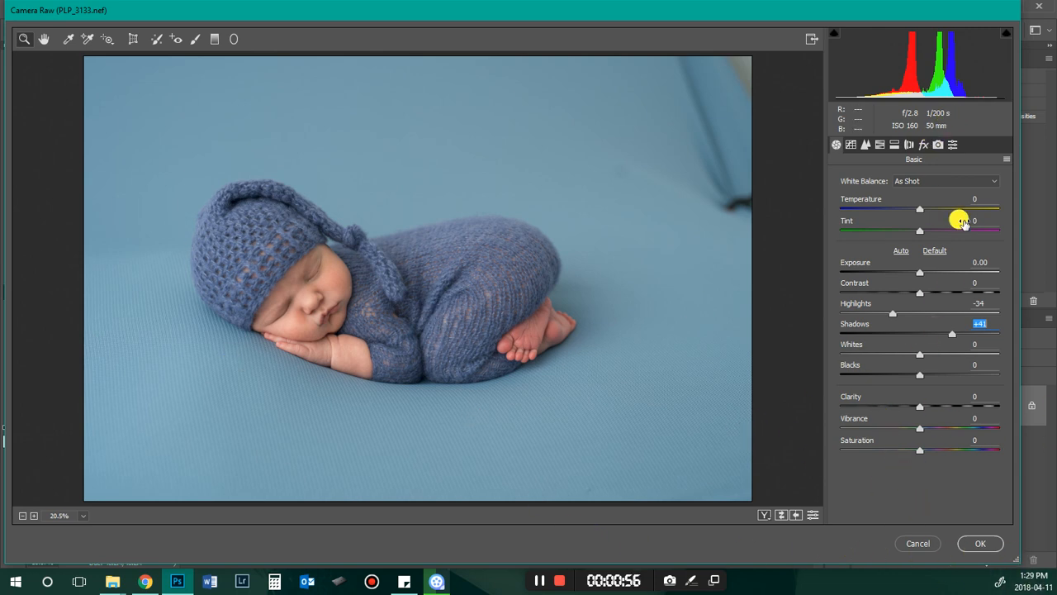
{"action": "mouse_move", "coordinate": [892, 314]}
{"action": "left_mouse_down"}
{"action": "mouse_move", "coordinate": [826, 319]}
{"action": "mouse_move", "coordinate": [925, 320]}
{"action": "mouse_move", "coordinate": [905, 325]}
{"action": "left_mouse_up"}
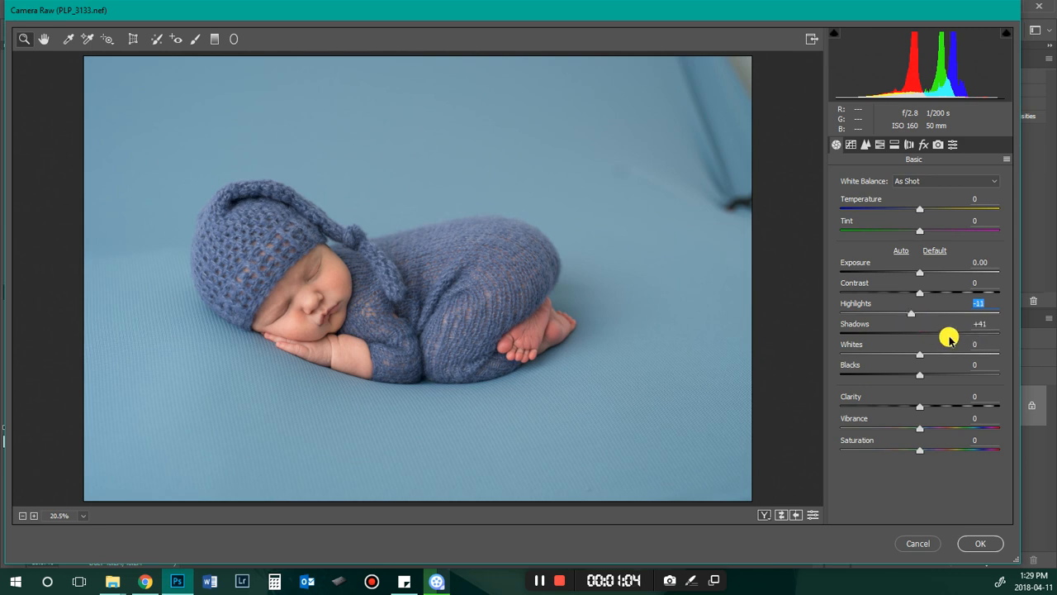
{"action": "left_click_drag", "start_coordinate": [951, 334], "coordinate": [922, 327]}
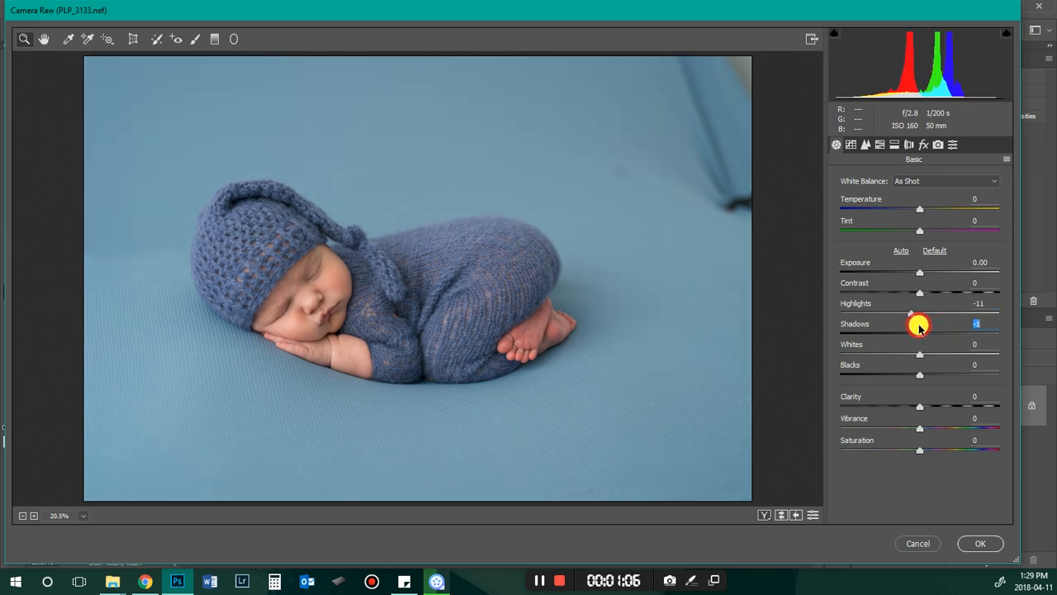
{"action": "mouse_move", "coordinate": [918, 376]}
{"action": "left_mouse_down"}
{"action": "mouse_move", "coordinate": [939, 372]}
{"action": "mouse_move", "coordinate": [919, 376]}
{"action": "left_mouse_up"}
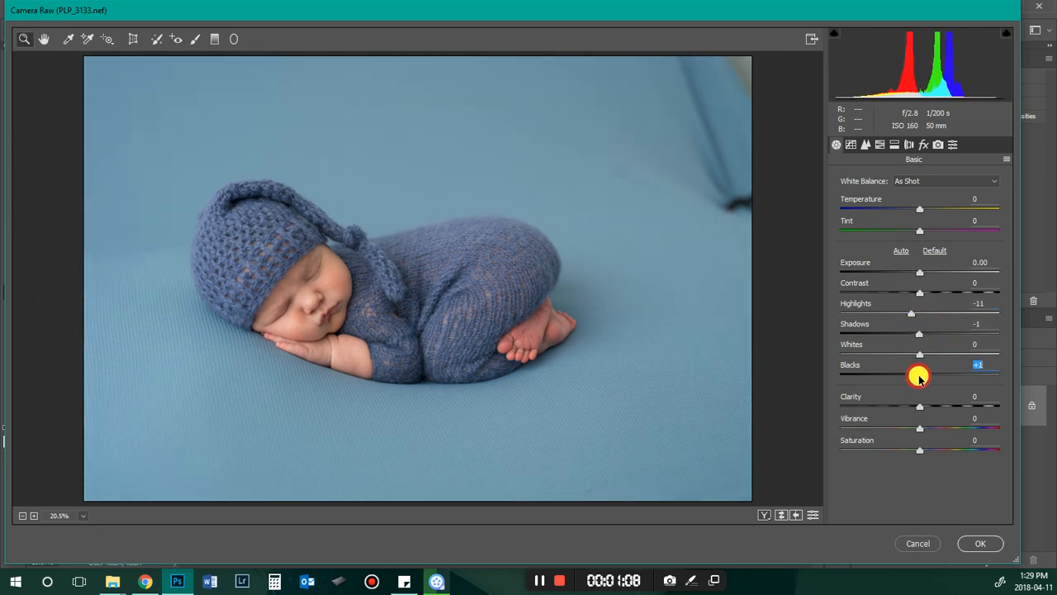
{"action": "left_click_drag", "start_coordinate": [919, 294], "coordinate": [929, 294]}
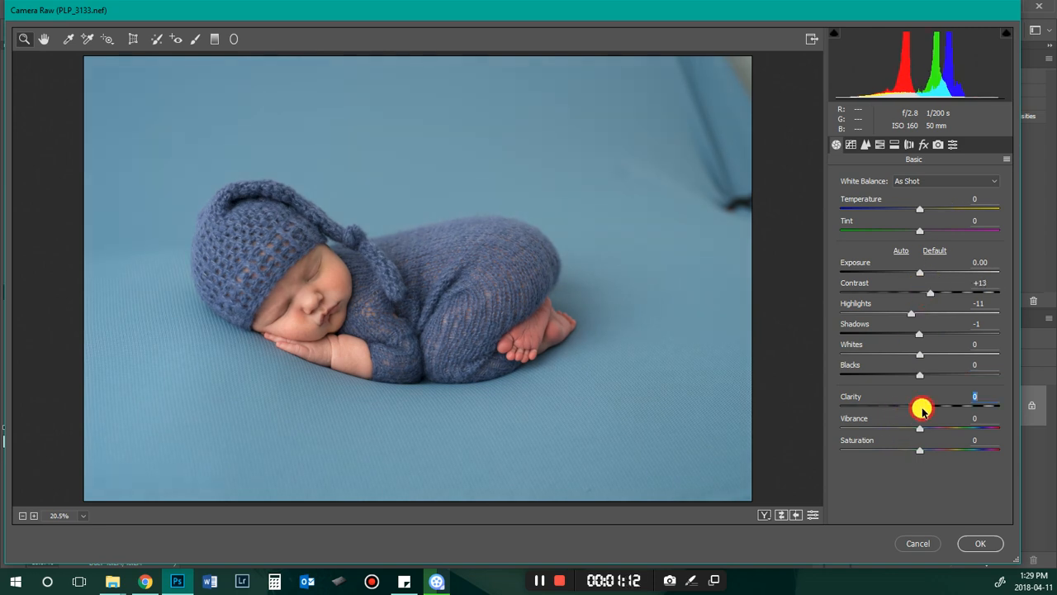
{"action": "left_click", "coordinate": [978, 543]}
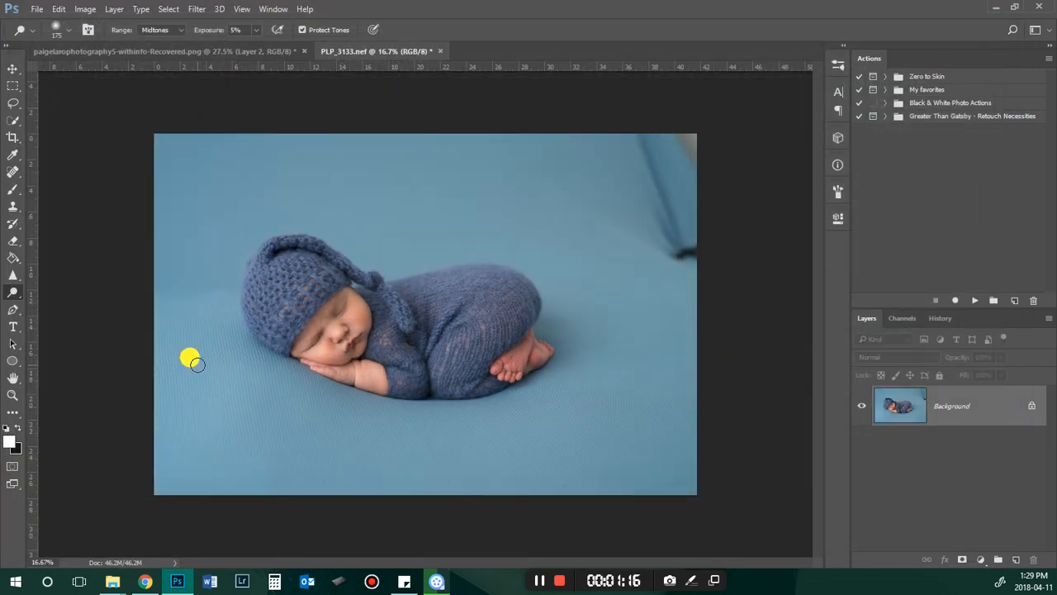
Step: Sharpen the baby's eyelashes and the nose and mouth area with the Sharpen tool at 30% strength
{"action": "scroll", "coordinate": [259, 374], "scroll_direction": "up", "scroll_amount": 6}
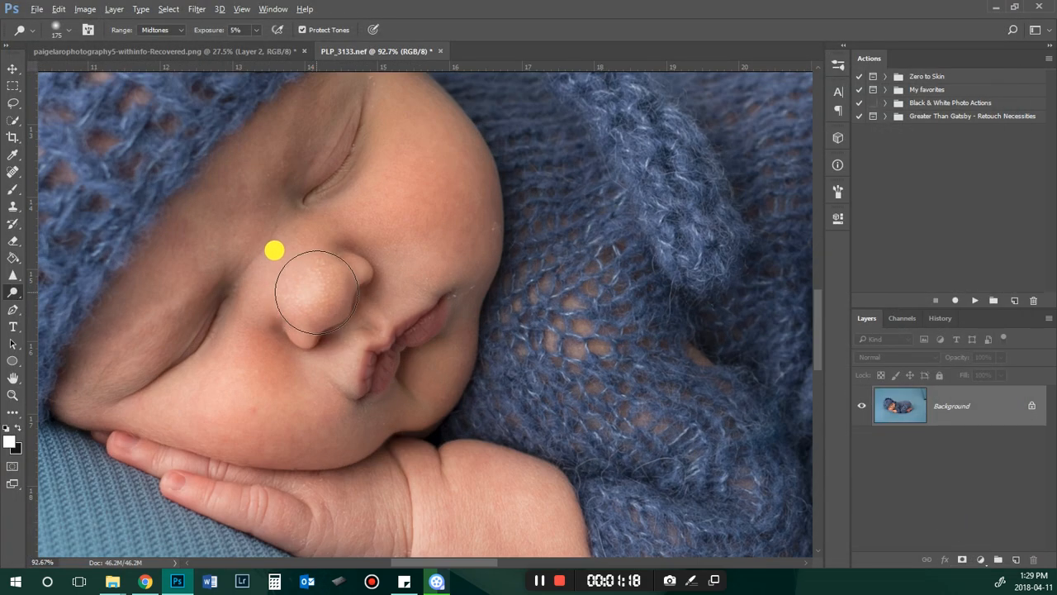
{"action": "scroll", "coordinate": [278, 302], "scroll_direction": "up", "scroll_amount": 3}
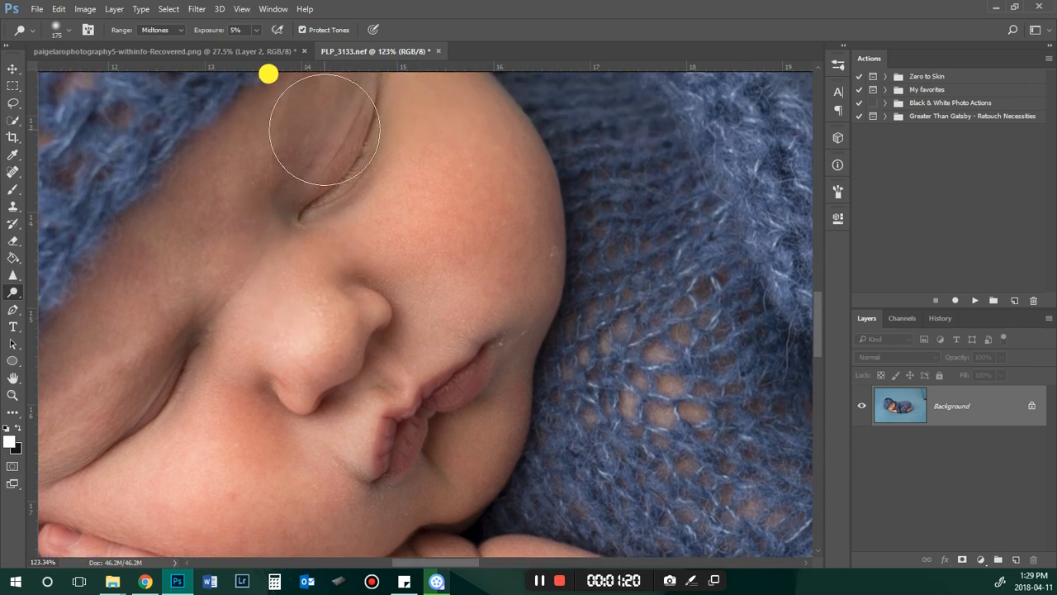
{"action": "scroll", "coordinate": [229, 278], "scroll_direction": "up", "scroll_amount": 3}
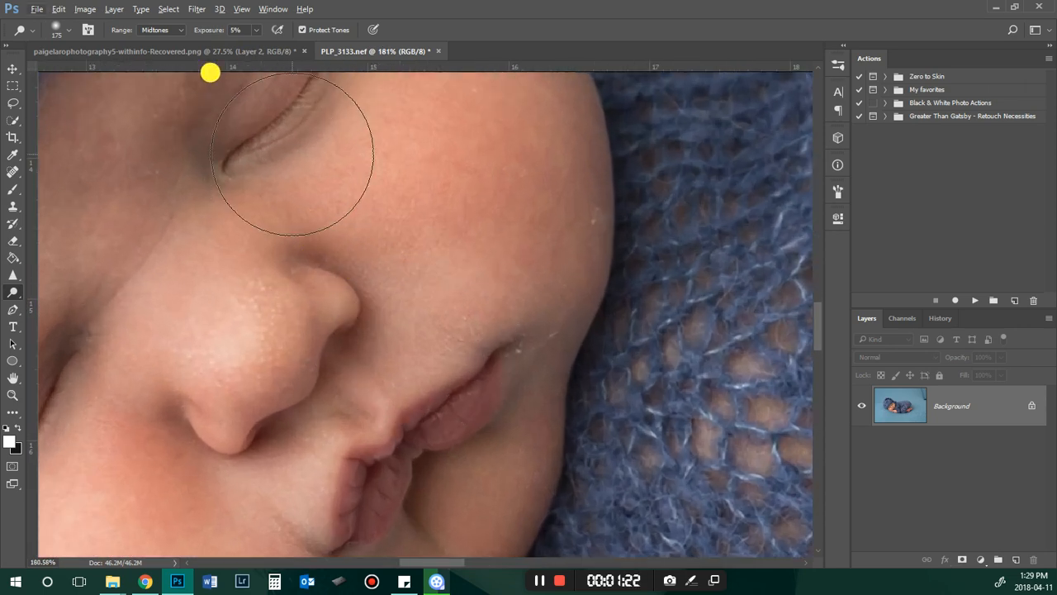
{"action": "scroll", "coordinate": [259, 277], "scroll_direction": "down", "scroll_amount": 3}
{"action": "left_click", "coordinate": [11, 275]}
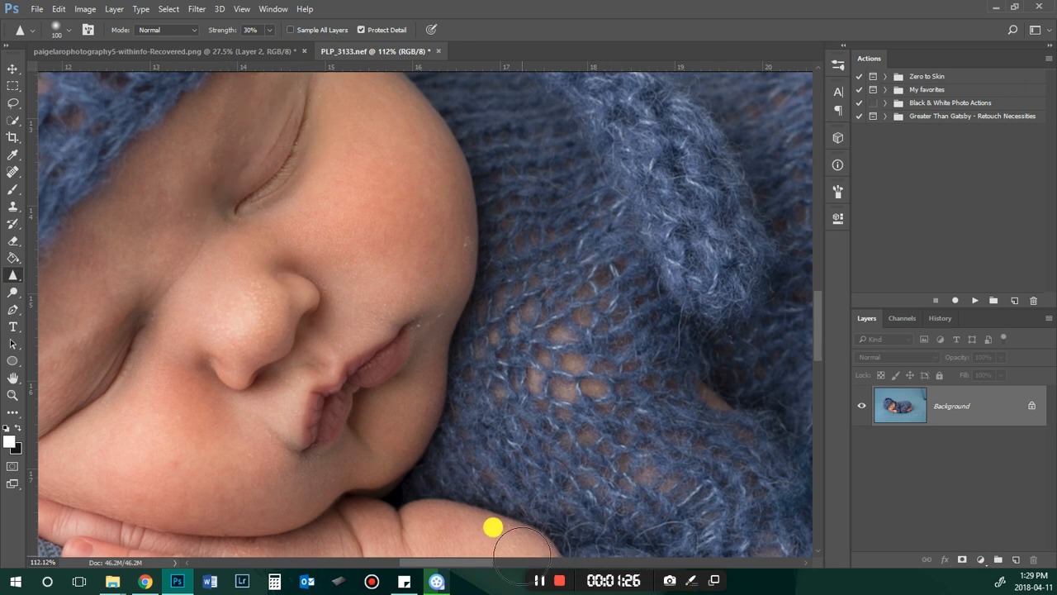
{"action": "scroll", "coordinate": [522, 552], "scroll_direction": "left", "scroll_amount": 5}
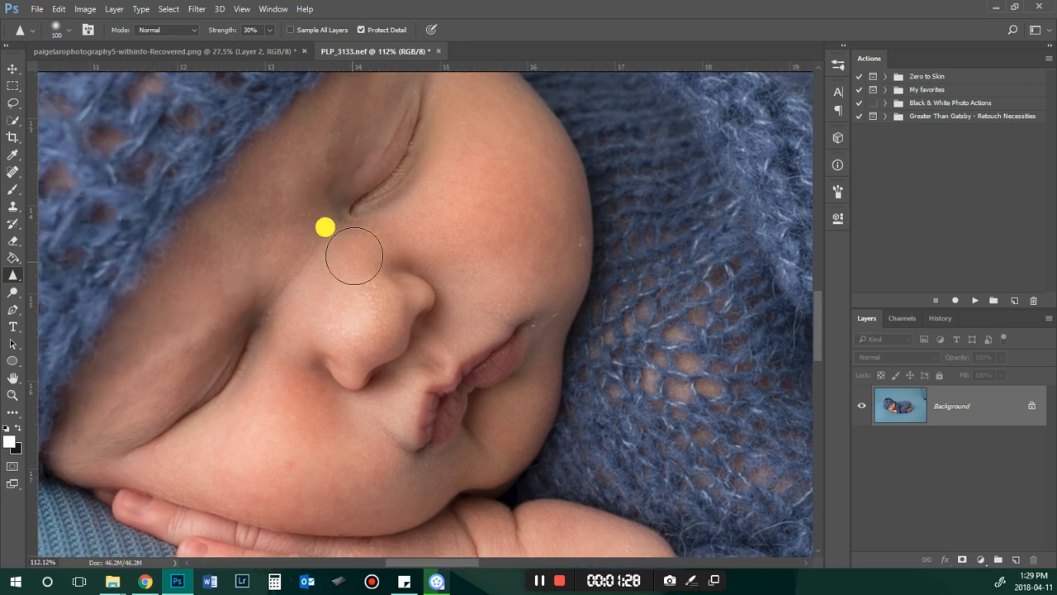
{"action": "left_click_drag", "start_coordinate": [352, 222], "coordinate": [424, 106]}
{"action": "mouse_move", "coordinate": [373, 374]}
{"action": "left_mouse_down"}
{"action": "mouse_move", "coordinate": [461, 335]}
{"action": "mouse_move", "coordinate": [433, 416]}
{"action": "mouse_move", "coordinate": [486, 337]}
{"action": "left_mouse_up"}
Step: Tilt the photo clockwise and crop it slightly tighter at the 2:3 ratio, using content-aware fill for the empty corners
{"action": "scroll", "coordinate": [487, 290], "scroll_direction": "down", "scroll_amount": 1}
{"action": "scroll", "coordinate": [554, 311], "scroll_direction": "down", "scroll_amount": 6}
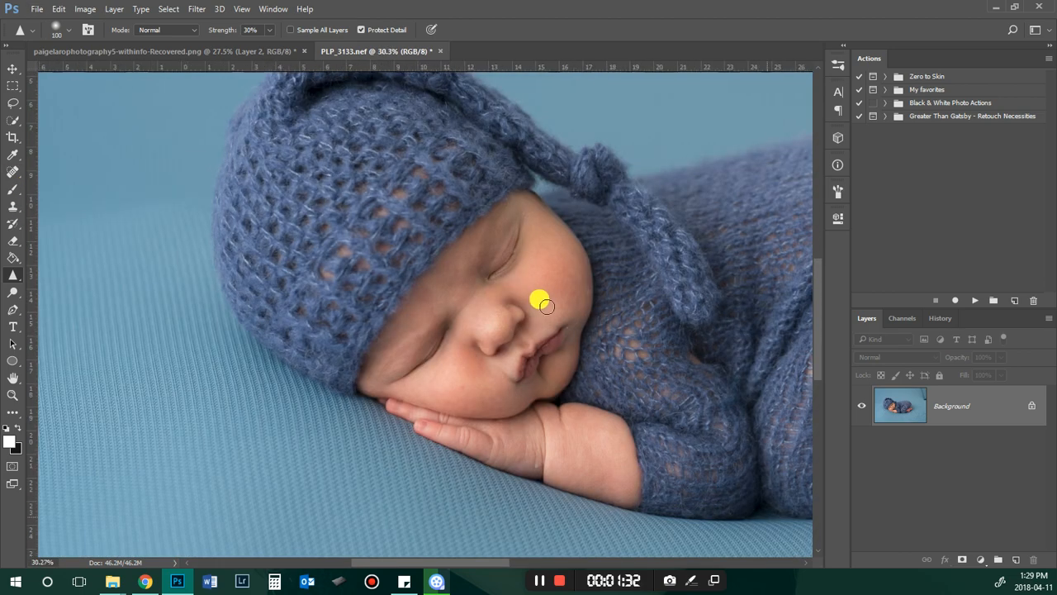
{"action": "scroll", "coordinate": [546, 305], "scroll_direction": "down", "scroll_amount": 3}
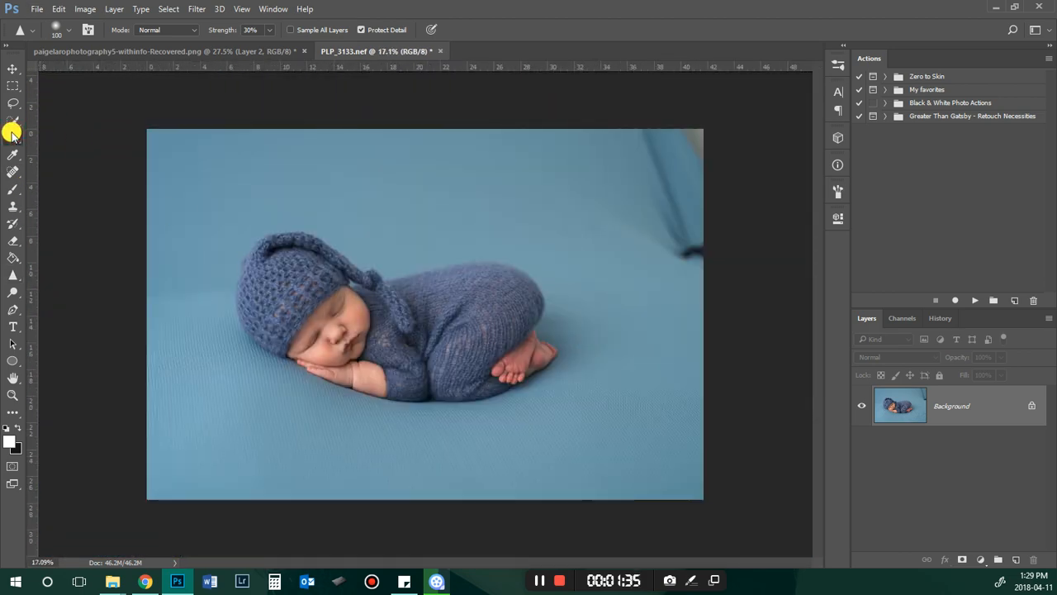
{"action": "left_click", "coordinate": [12, 135]}
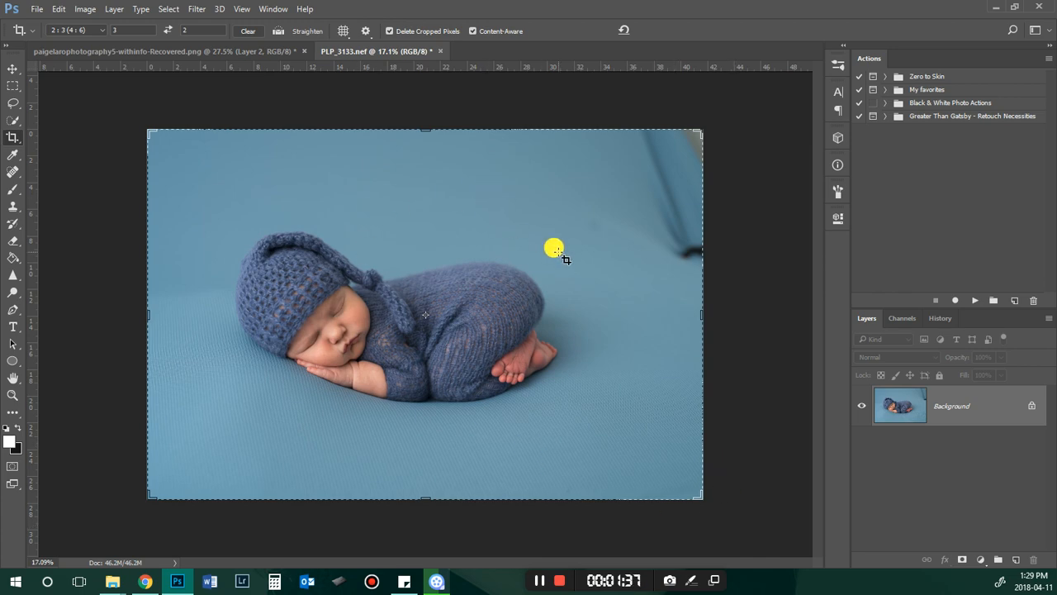
{"action": "left_click_drag", "start_coordinate": [716, 499], "coordinate": [665, 530]}
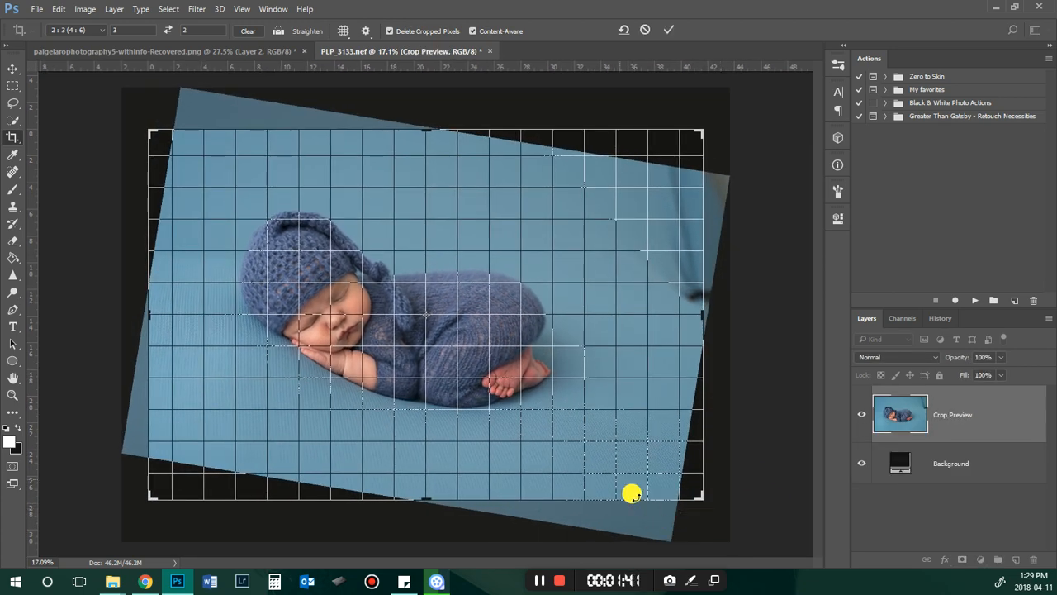
{"action": "left_click_drag", "start_coordinate": [432, 371], "coordinate": [459, 369]}
{"action": "left_click_drag", "start_coordinate": [724, 485], "coordinate": [724, 540]}
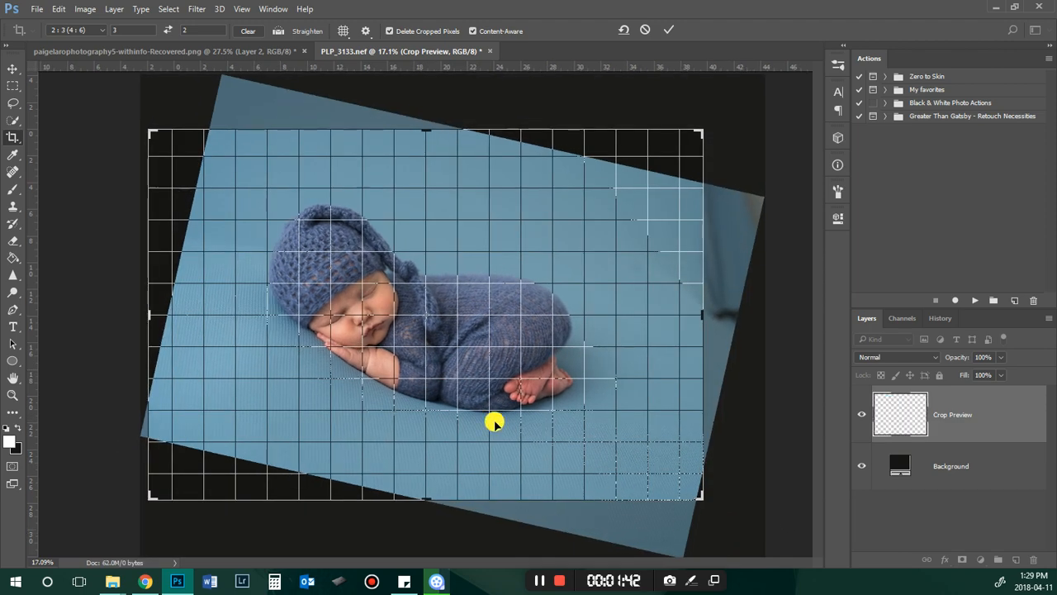
{"action": "left_click_drag", "start_coordinate": [493, 423], "coordinate": [454, 404]}
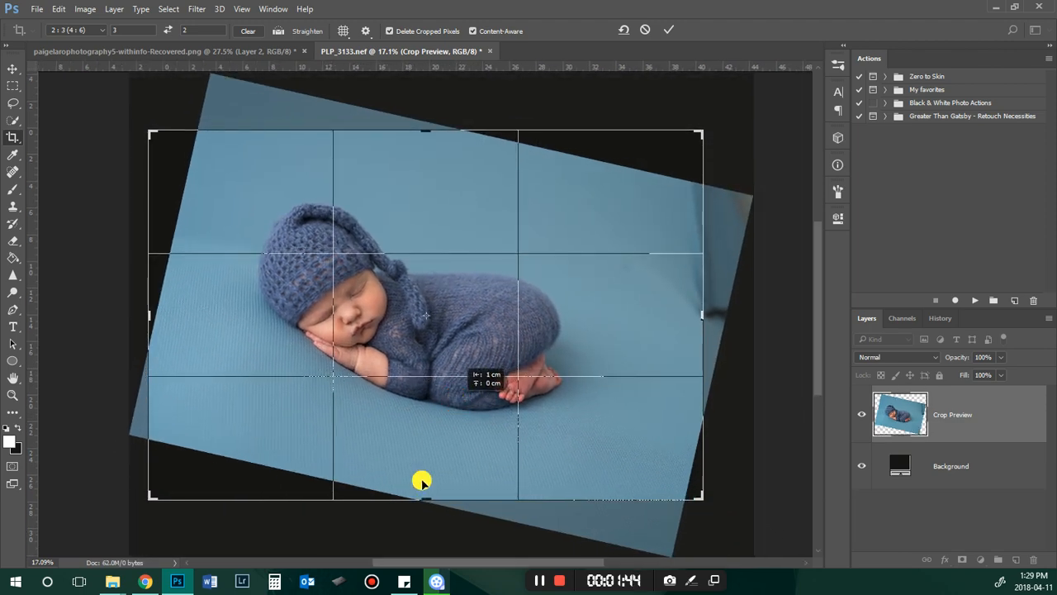
{"action": "mouse_move", "coordinate": [420, 482]}
{"action": "left_mouse_down"}
{"action": "mouse_move", "coordinate": [420, 495]}
{"action": "mouse_move", "coordinate": [423, 485]}
{"action": "left_mouse_up"}
{"action": "left_click_drag", "start_coordinate": [435, 416], "coordinate": [434, 409]}
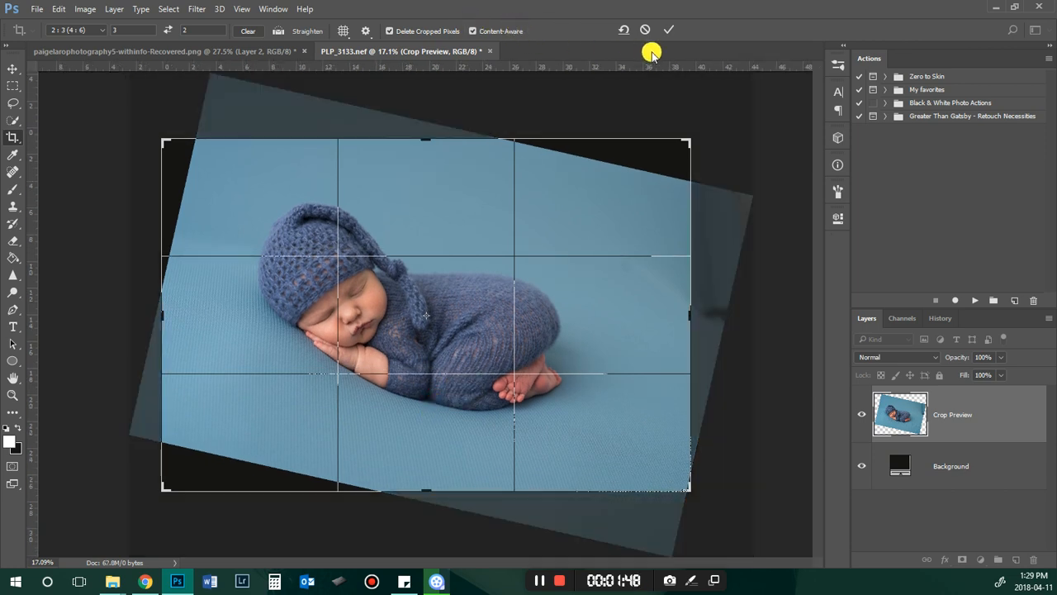
{"action": "left_click", "coordinate": [667, 29]}
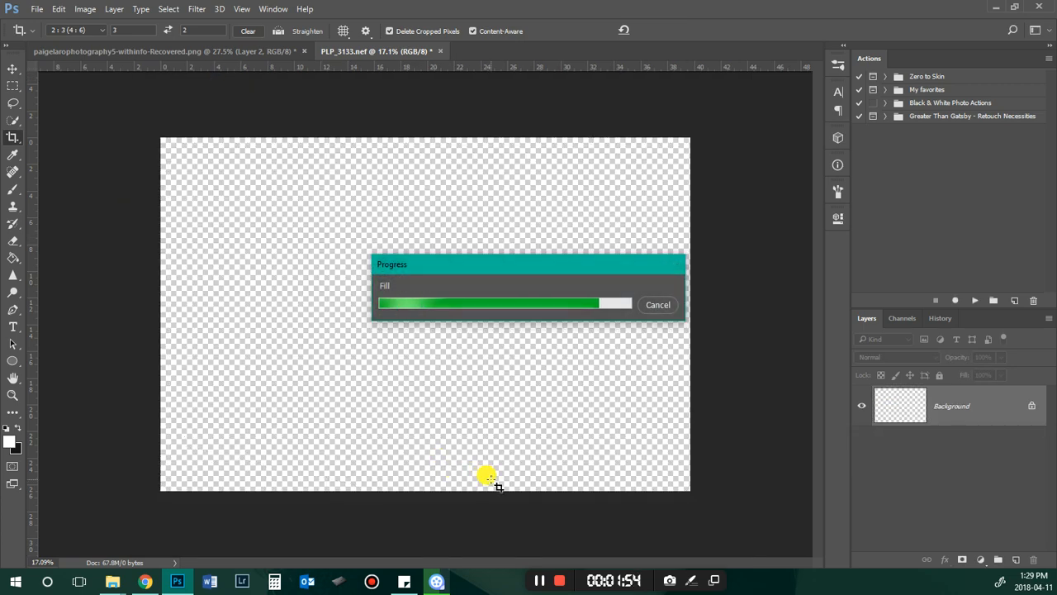
Step: Add a new empty layer above the photo and sample the backdrop's blue as the Brush colour
{"action": "scroll", "coordinate": [257, 473], "scroll_direction": "up", "scroll_amount": 3}
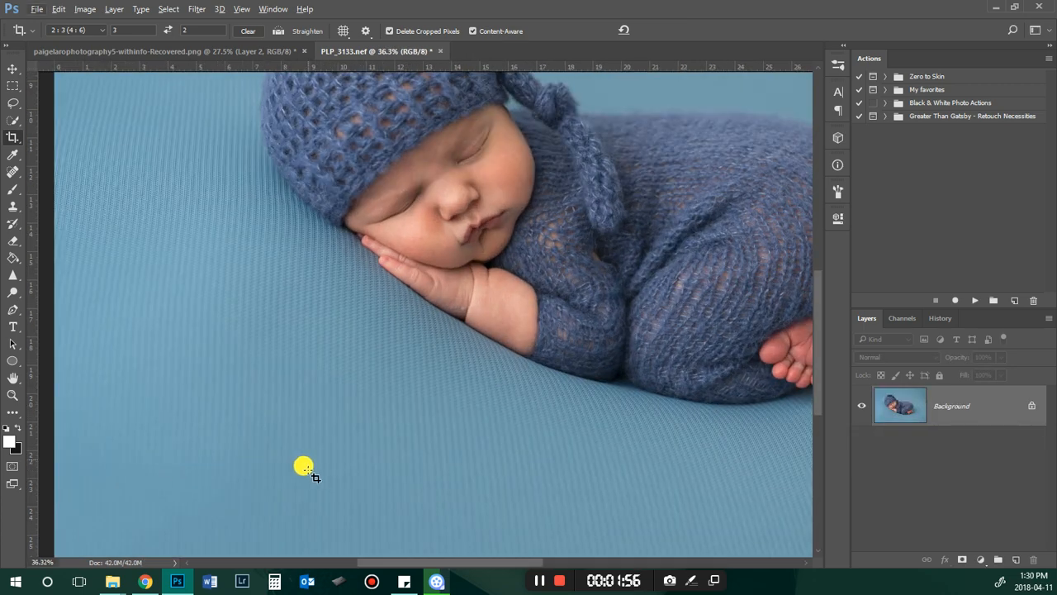
{"action": "scroll", "coordinate": [302, 466], "scroll_direction": "down", "scroll_amount": 1}
{"action": "scroll", "coordinate": [247, 457], "scroll_direction": "down", "scroll_amount": 6}
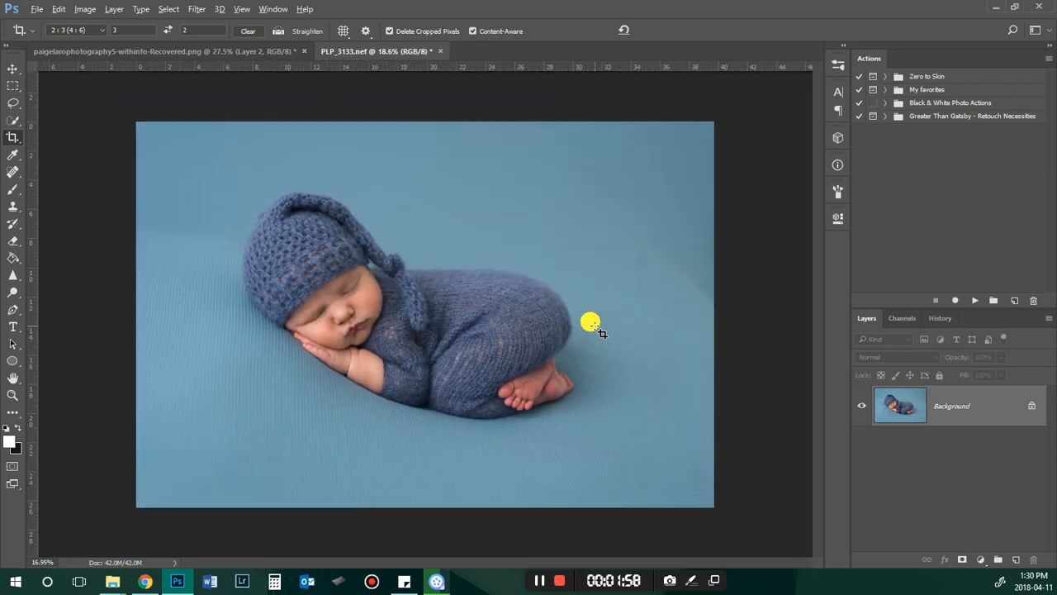
{"action": "scroll", "coordinate": [697, 225], "scroll_direction": "up", "scroll_amount": 4}
{"action": "scroll", "coordinate": [764, 337], "scroll_direction": "down", "scroll_amount": 3}
{"action": "scroll", "coordinate": [415, 349], "scroll_direction": "down", "scroll_amount": 2}
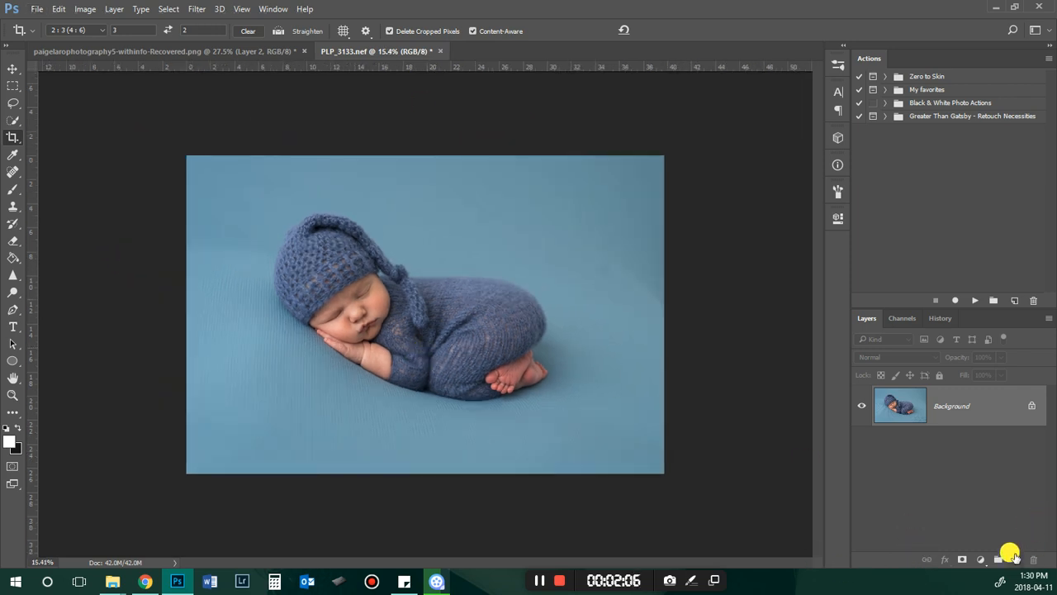
{"action": "left_click", "coordinate": [1015, 560]}
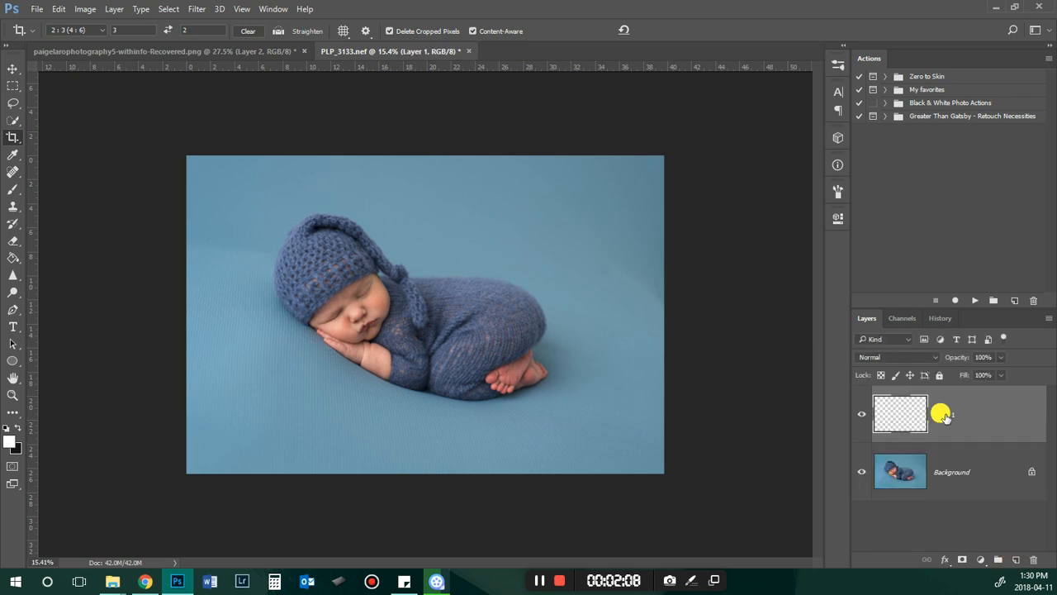
{"action": "left_click", "coordinate": [12, 188]}
{"action": "left_click", "coordinate": [413, 202], "text": "alt"}
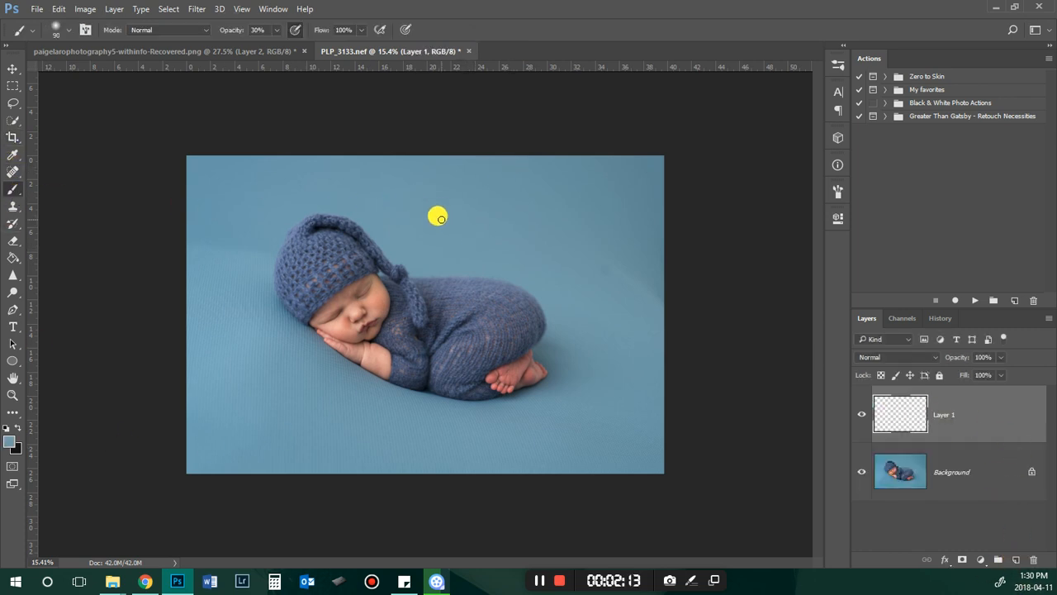
{"action": "left_click", "coordinate": [422, 211], "text": "alt"}
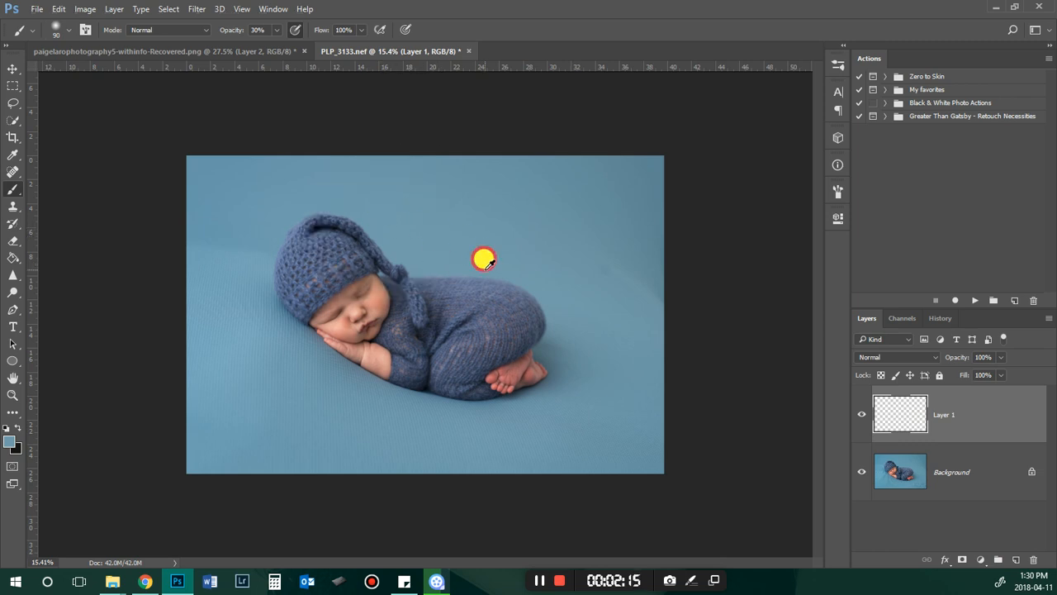
{"action": "left_click", "coordinate": [397, 225], "text": "alt"}
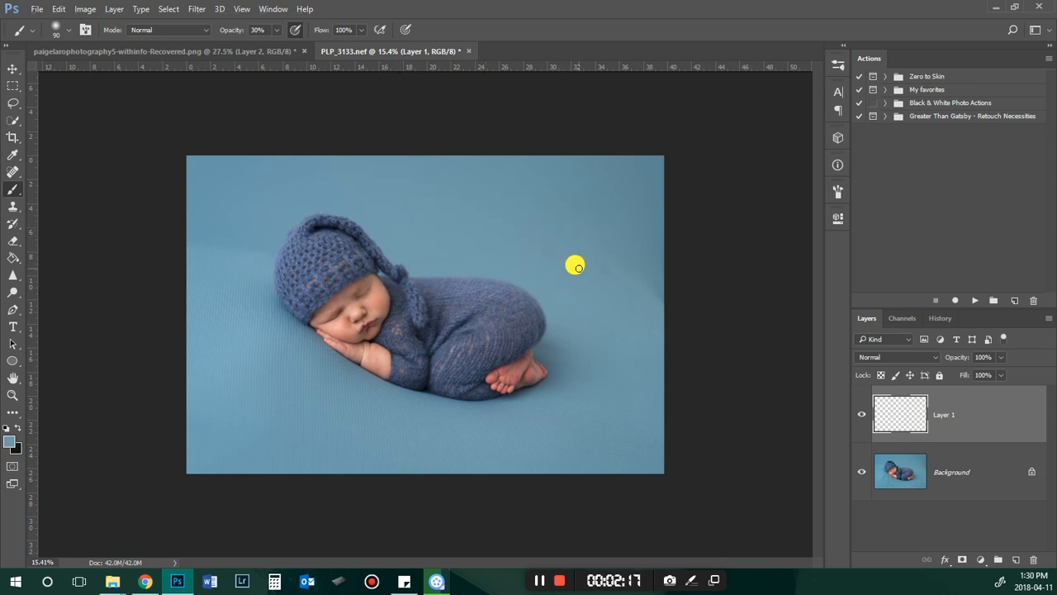
Step: Enlarge the brush to 900 px
{"action": "key", "text": "bracketright"}
{"action": "key", "text": "bracketright"}
{"action": "key", "text": "bracketright"}
{"action": "key", "text": "bracketright"}
{"action": "key", "text": "bracketright"}
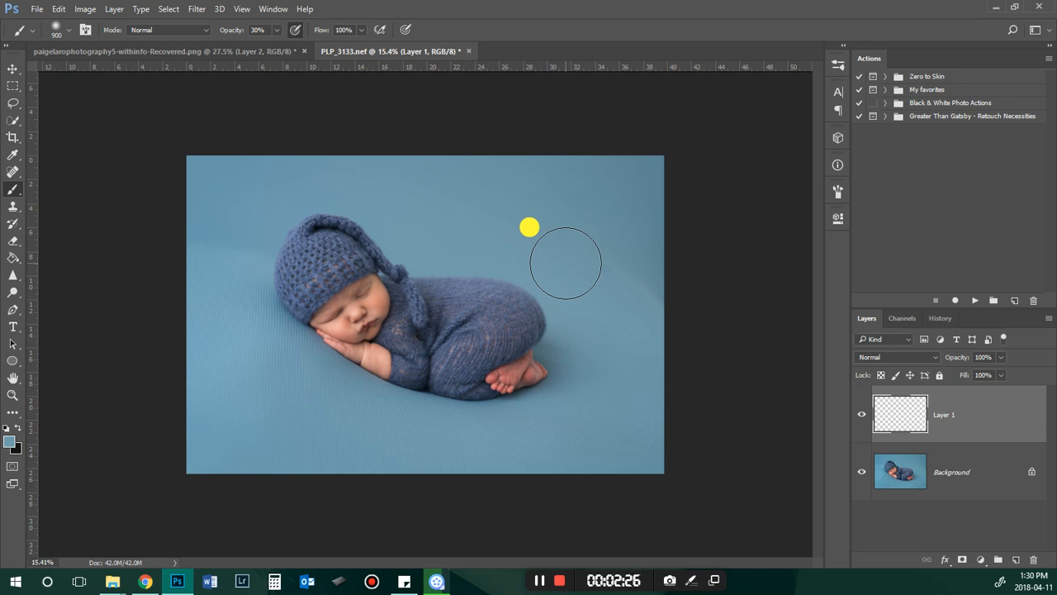
Step: Try to smooth the backdrop behind the baby by painting over it with sampled blue, and undo the strokes
{"action": "left_click", "coordinate": [454, 255], "text": "alt"}
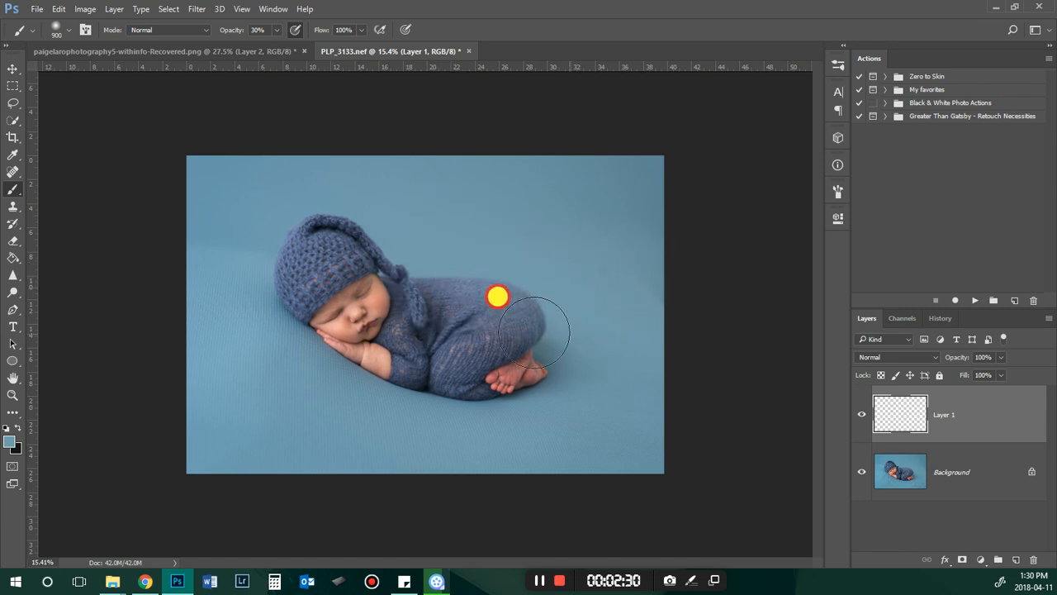
{"action": "left_click_drag", "start_coordinate": [596, 316], "coordinate": [691, 336]}
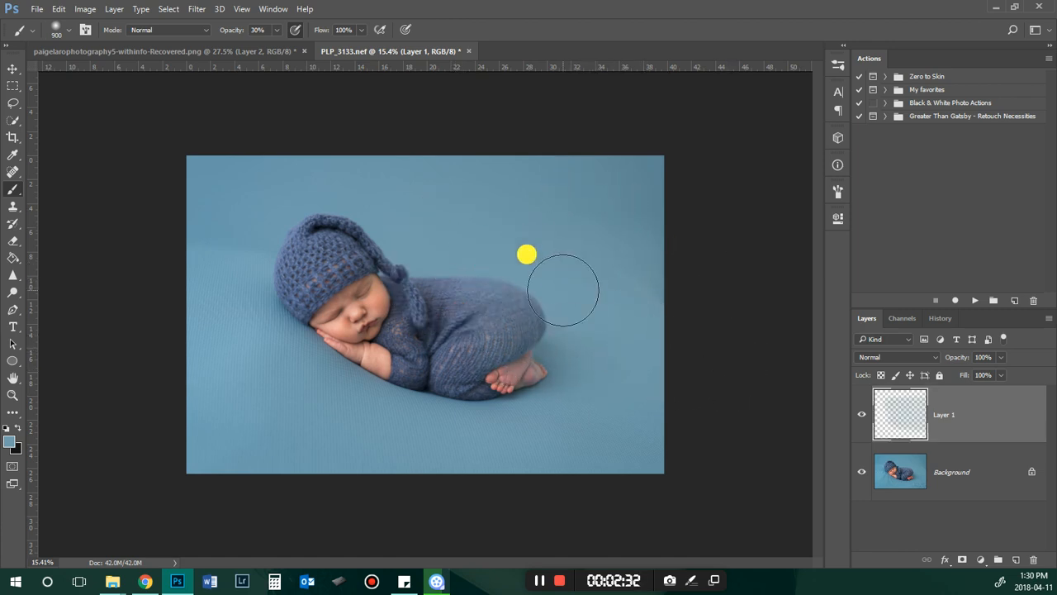
{"action": "left_click", "coordinate": [514, 256], "text": "alt"}
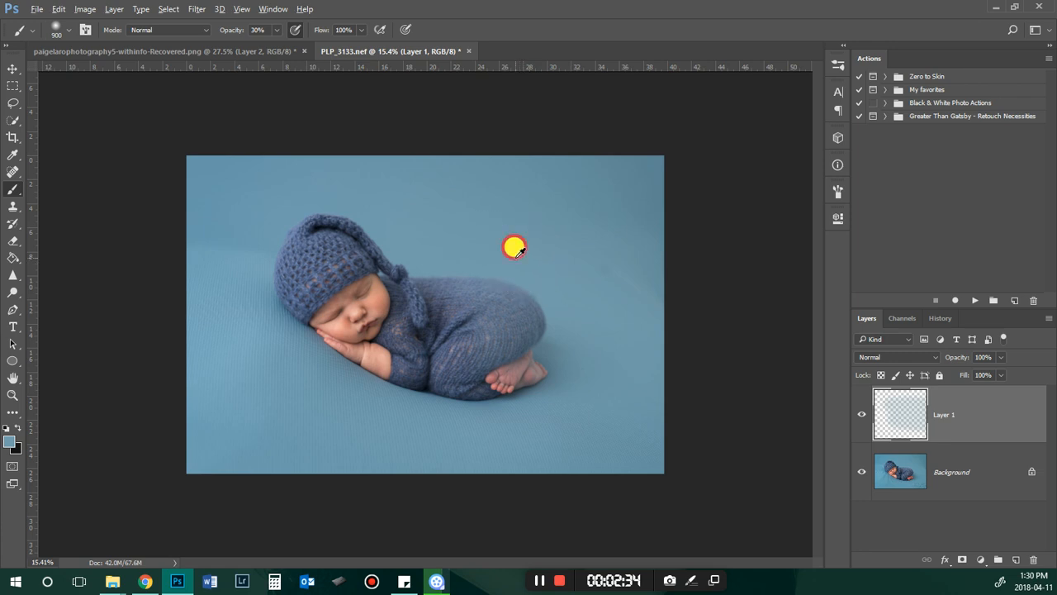
{"action": "mouse_move", "coordinate": [505, 253]}
{"action": "left_mouse_down"}
{"action": "mouse_move", "coordinate": [561, 269]}
{"action": "mouse_move", "coordinate": [699, 203]}
{"action": "left_mouse_up"}
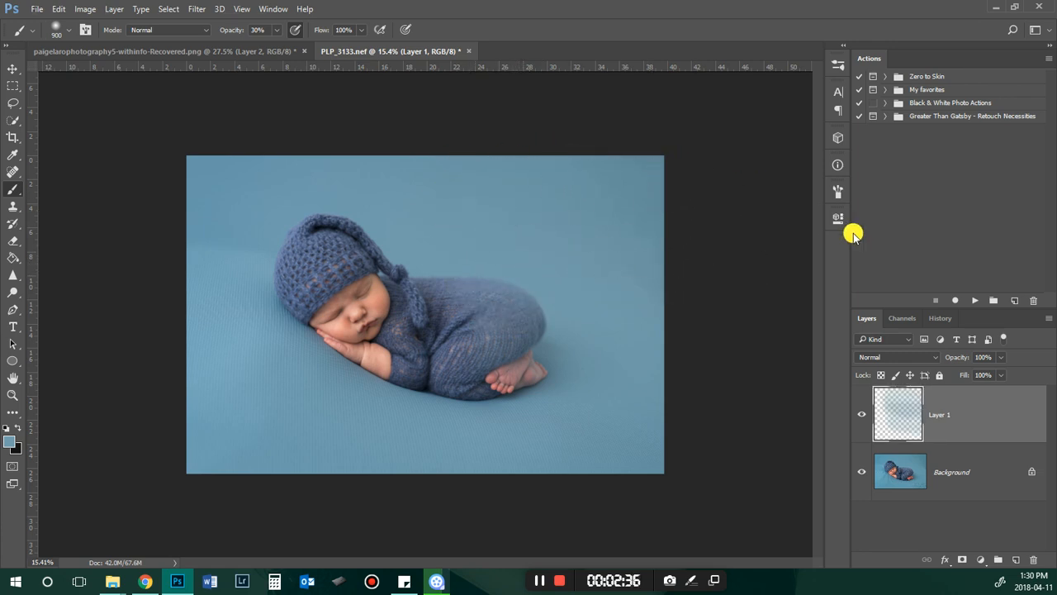
{"action": "key", "text": "ctrl+alt+z"}
{"action": "key", "text": "ctrl+alt+z"}
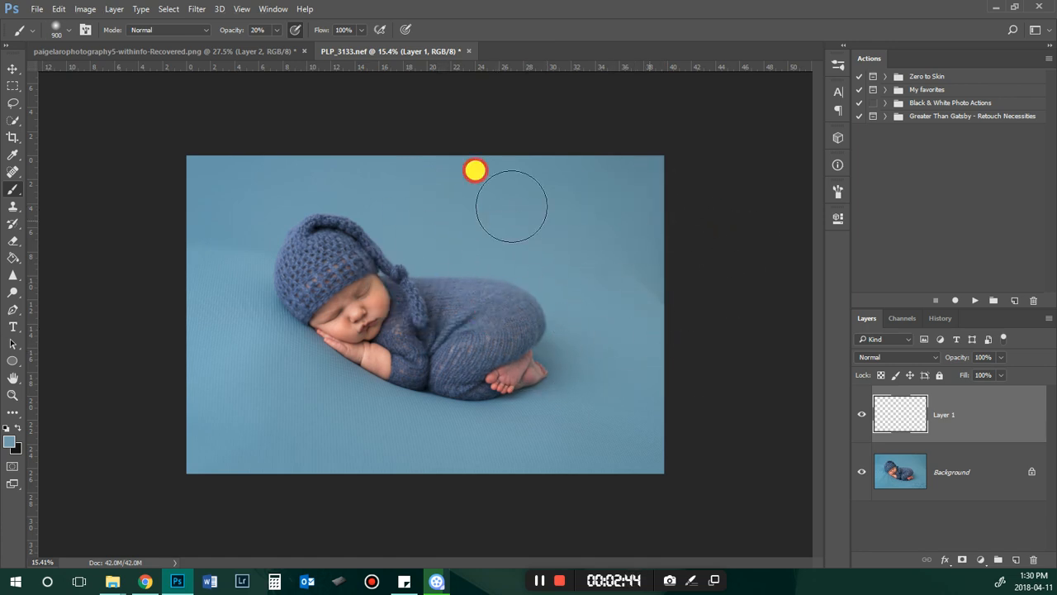
Step: Paint over the backdrop above and on both sides of the baby on Layer 1 at 20% Brush opacity, resampling nearby blues
{"action": "mouse_move", "coordinate": [512, 207]}
{"action": "left_mouse_down"}
{"action": "mouse_move", "coordinate": [521, 123]}
{"action": "mouse_move", "coordinate": [420, 207]}
{"action": "left_mouse_up"}
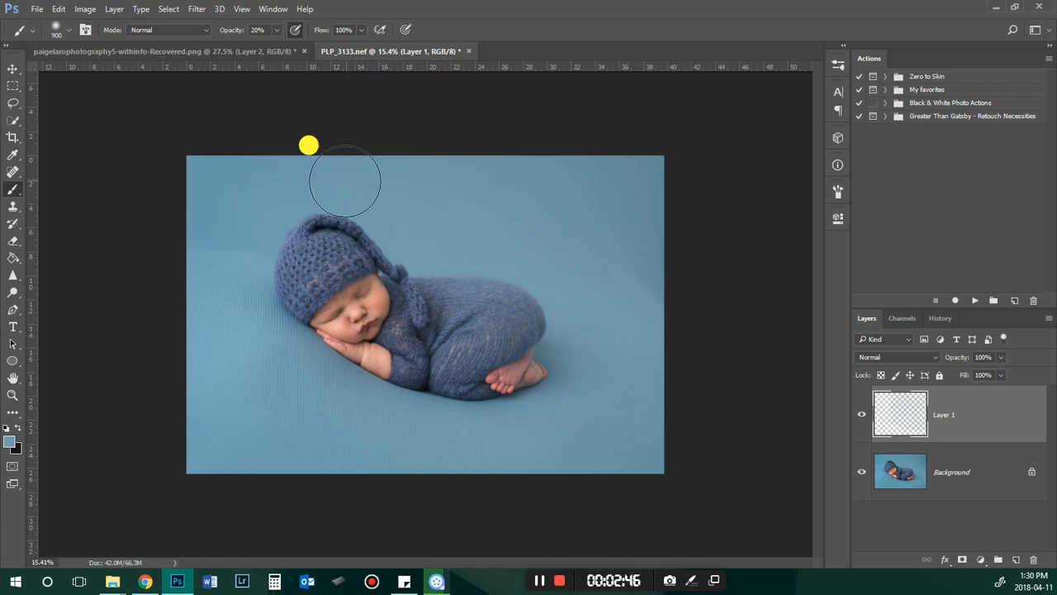
{"action": "mouse_move", "coordinate": [103, 174]}
{"action": "left_mouse_down"}
{"action": "mouse_move", "coordinate": [336, 246]}
{"action": "mouse_move", "coordinate": [241, 255]}
{"action": "mouse_move", "coordinate": [159, 293]}
{"action": "mouse_move", "coordinate": [194, 328]}
{"action": "mouse_move", "coordinate": [230, 332]}
{"action": "mouse_move", "coordinate": [182, 301]}
{"action": "mouse_move", "coordinate": [206, 294]}
{"action": "left_mouse_up"}
{"action": "mouse_move", "coordinate": [235, 260]}
{"action": "left_mouse_down"}
{"action": "mouse_move", "coordinate": [171, 260]}
{"action": "mouse_move", "coordinate": [222, 280]}
{"action": "mouse_move", "coordinate": [193, 333]}
{"action": "mouse_move", "coordinate": [326, 191]}
{"action": "mouse_move", "coordinate": [169, 250]}
{"action": "mouse_move", "coordinate": [182, 262]}
{"action": "mouse_move", "coordinate": [183, 312]}
{"action": "mouse_move", "coordinate": [214, 333]}
{"action": "mouse_move", "coordinate": [201, 253]}
{"action": "mouse_move", "coordinate": [157, 232]}
{"action": "mouse_move", "coordinate": [228, 187]}
{"action": "mouse_move", "coordinate": [464, 196]}
{"action": "mouse_move", "coordinate": [396, 226]}
{"action": "left_mouse_up"}
{"action": "left_click", "coordinate": [323, 198], "text": "alt"}
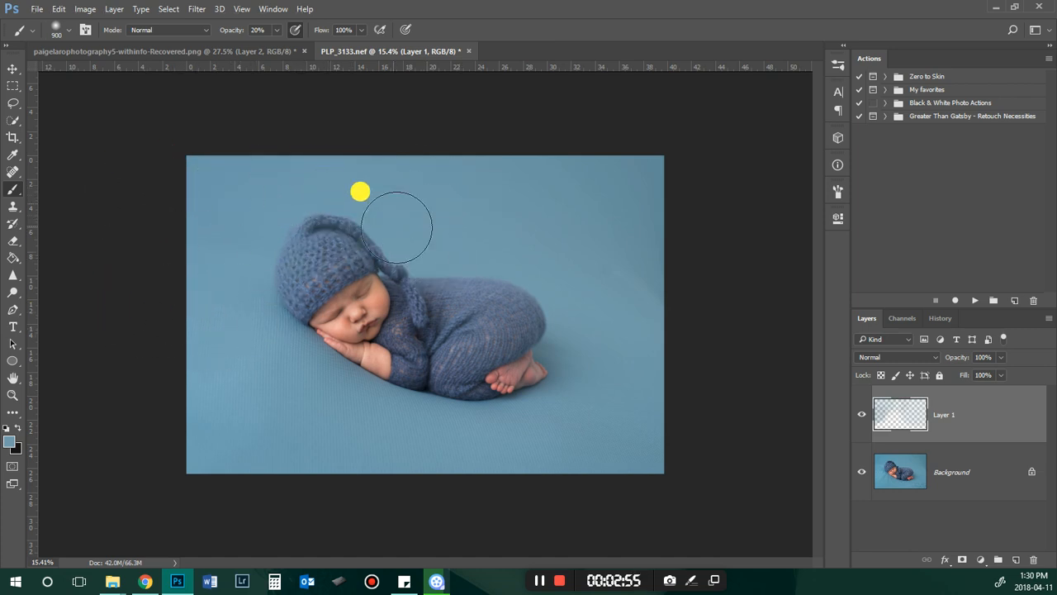
{"action": "mouse_move", "coordinate": [186, 177]}
{"action": "left_mouse_down"}
{"action": "mouse_move", "coordinate": [199, 235]}
{"action": "mouse_move", "coordinate": [277, 271]}
{"action": "mouse_move", "coordinate": [124, 278]}
{"action": "mouse_move", "coordinate": [266, 278]}
{"action": "mouse_move", "coordinate": [223, 325]}
{"action": "left_mouse_up"}
{"action": "left_click", "coordinate": [243, 205], "text": "alt"}
{"action": "mouse_move", "coordinate": [254, 242]}
{"action": "left_mouse_down"}
{"action": "mouse_move", "coordinate": [161, 225]}
{"action": "mouse_move", "coordinate": [163, 187]}
{"action": "mouse_move", "coordinate": [269, 148]}
{"action": "mouse_move", "coordinate": [231, 202]}
{"action": "mouse_move", "coordinate": [503, 189]}
{"action": "mouse_move", "coordinate": [449, 261]}
{"action": "mouse_move", "coordinate": [494, 245]}
{"action": "left_mouse_up"}
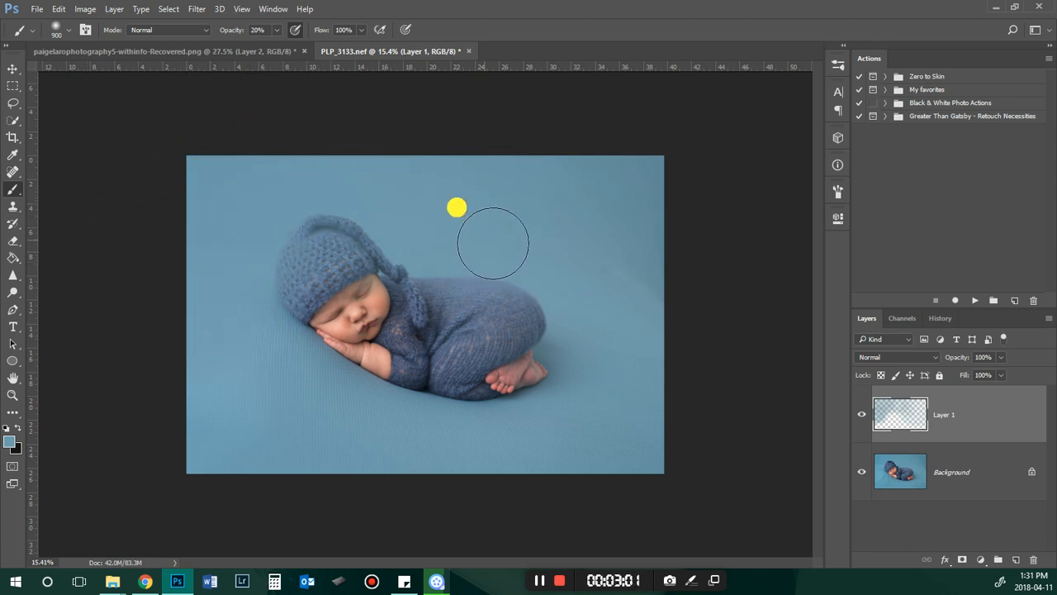
{"action": "mouse_move", "coordinate": [644, 194]}
{"action": "left_mouse_down"}
{"action": "mouse_move", "coordinate": [620, 245]}
{"action": "mouse_move", "coordinate": [676, 300]}
{"action": "mouse_move", "coordinate": [754, 322]}
{"action": "left_mouse_up"}
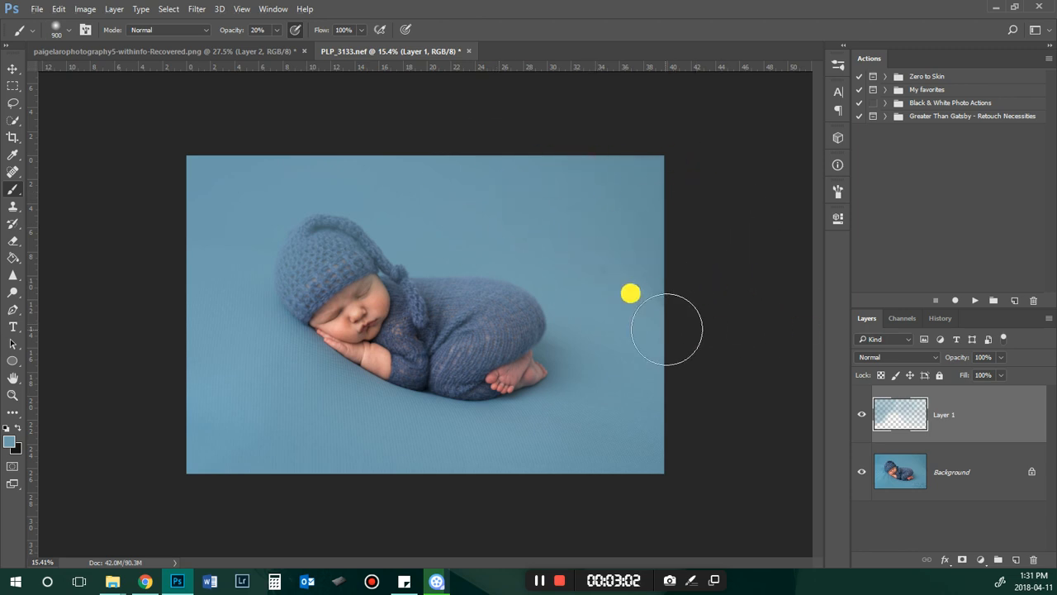
Step: Lower the Brush opacity to 15% and blend more blue into the backdrop beside the hat and behind the baby's back
{"action": "left_click", "coordinate": [14, 70]}
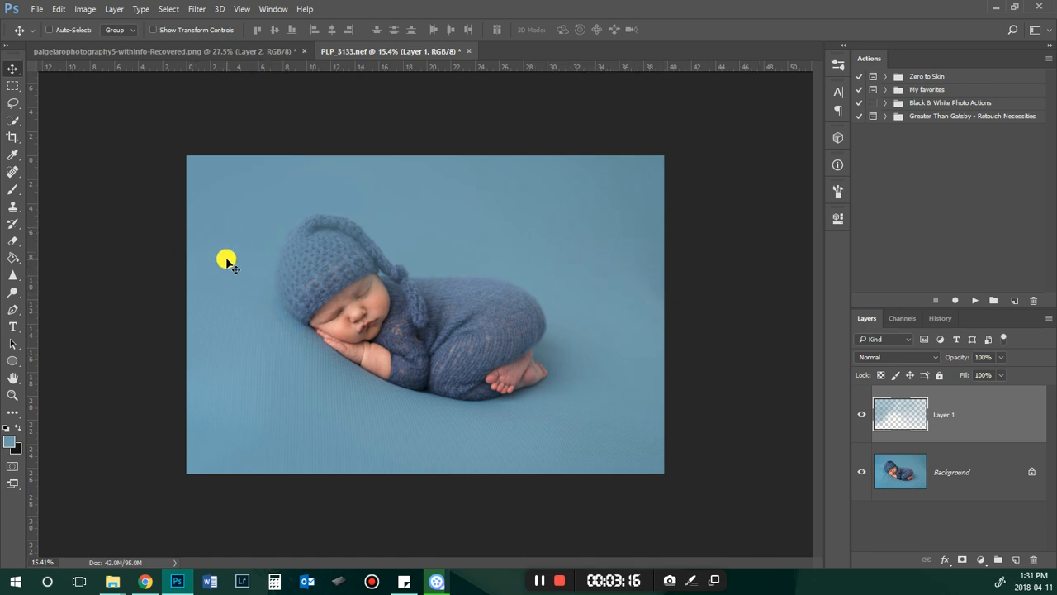
{"action": "left_click", "coordinate": [13, 190]}
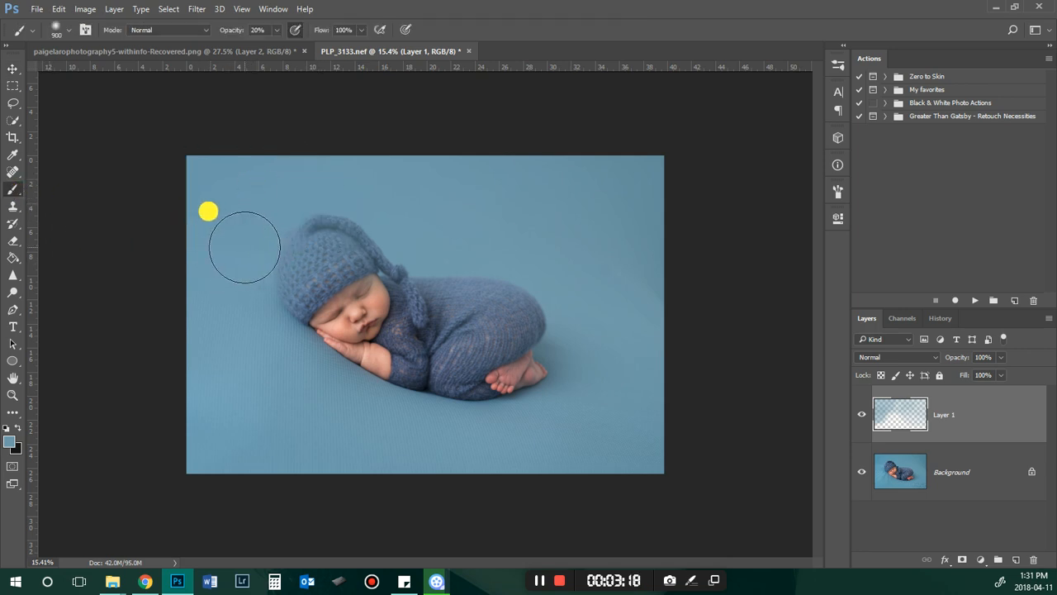
{"action": "mouse_move", "coordinate": [247, 244]}
{"action": "left_mouse_down"}
{"action": "mouse_move", "coordinate": [179, 240]}
{"action": "mouse_move", "coordinate": [345, 163]}
{"action": "mouse_move", "coordinate": [185, 271]}
{"action": "mouse_move", "coordinate": [250, 291]}
{"action": "left_mouse_up"}
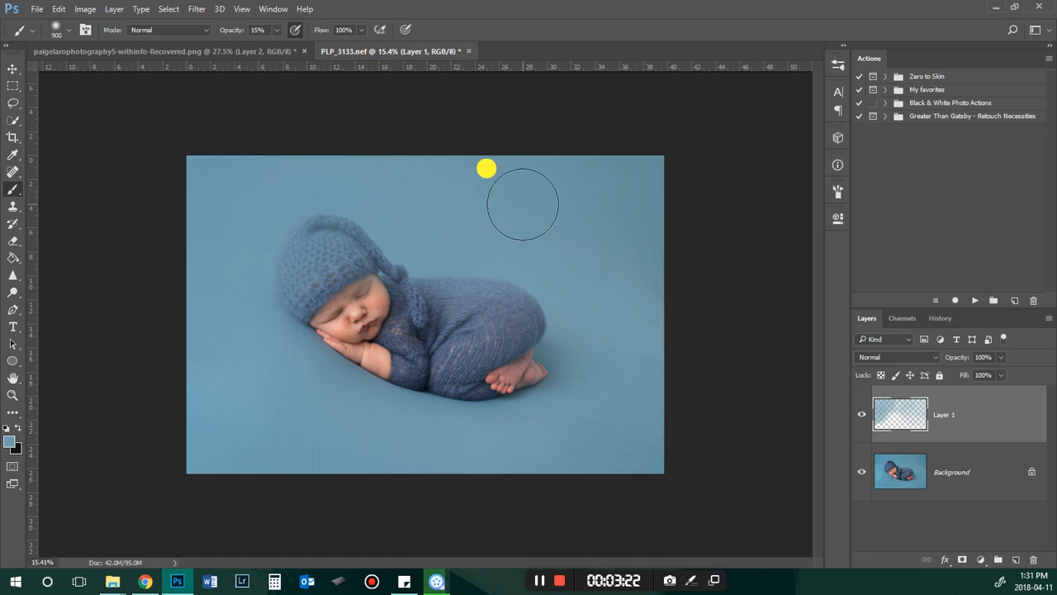
{"action": "mouse_move", "coordinate": [558, 296]}
{"action": "left_mouse_down"}
{"action": "mouse_move", "coordinate": [549, 314]}
{"action": "mouse_move", "coordinate": [575, 251]}
{"action": "mouse_move", "coordinate": [410, 191]}
{"action": "mouse_move", "coordinate": [380, 231]}
{"action": "mouse_move", "coordinate": [522, 266]}
{"action": "left_mouse_up"}
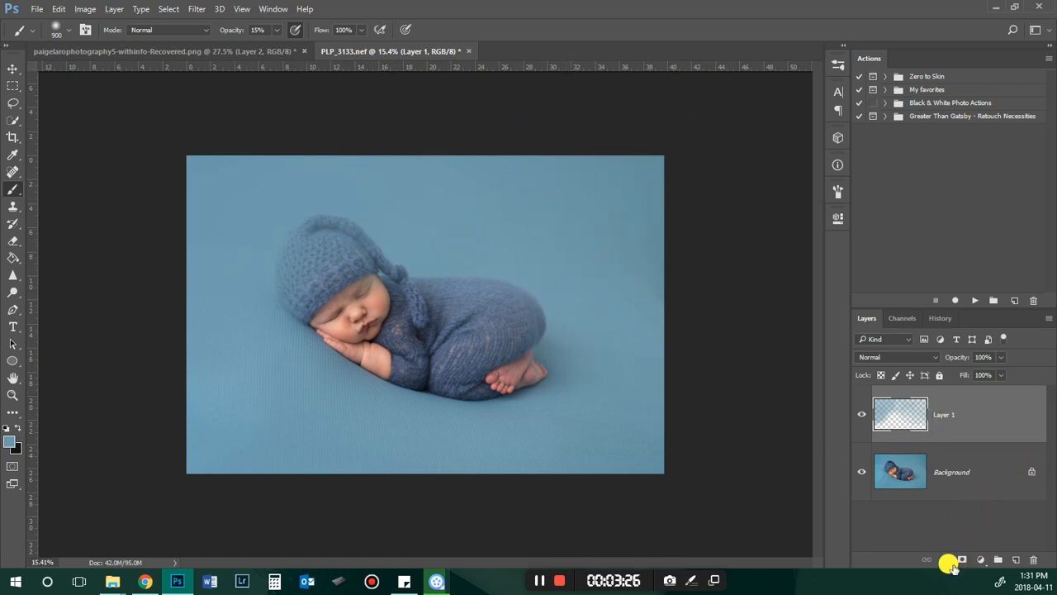
Step: Add a white layer mask to Layer 1, hide that layer and make the Background layer active
{"action": "left_click", "coordinate": [961, 560]}
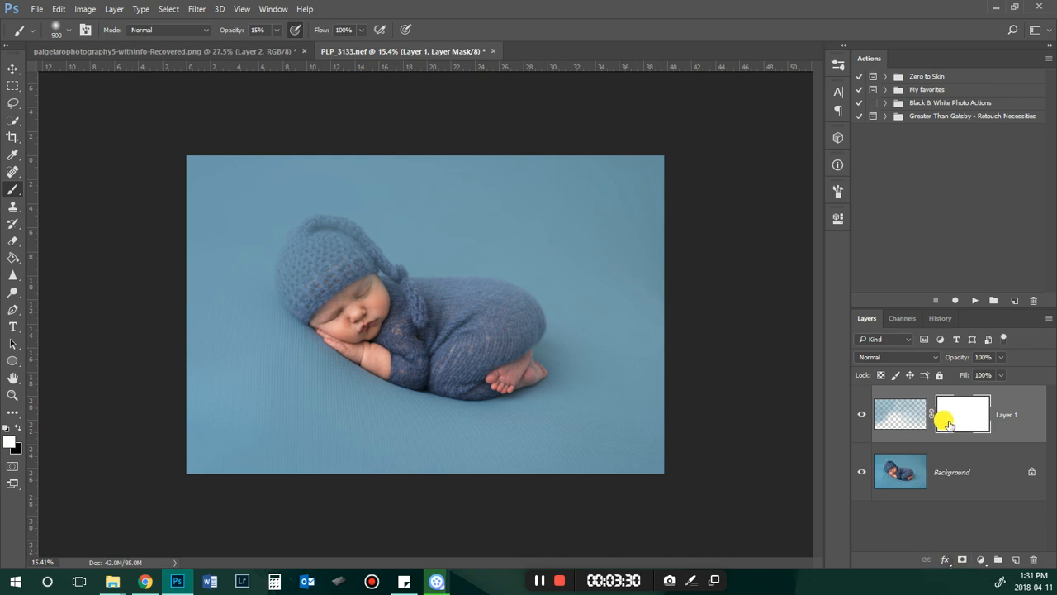
{"action": "left_click", "coordinate": [861, 414]}
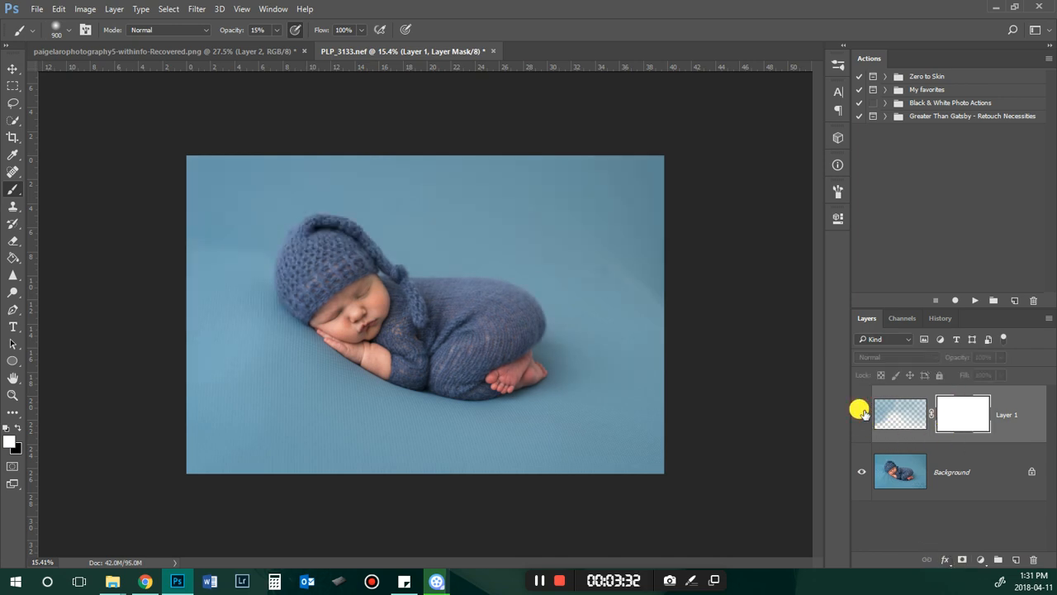
{"action": "left_click", "coordinate": [958, 473]}
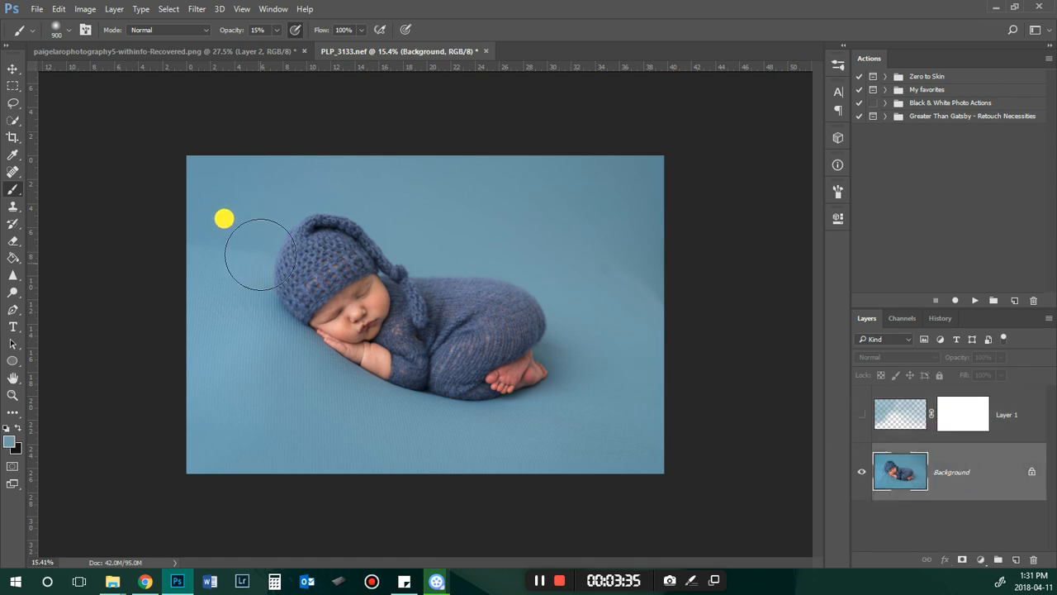
Step: Select the baby's hat, face and upper body on the Background layer using a 200 px Quick Selection brush
{"action": "left_click", "coordinate": [18, 117]}
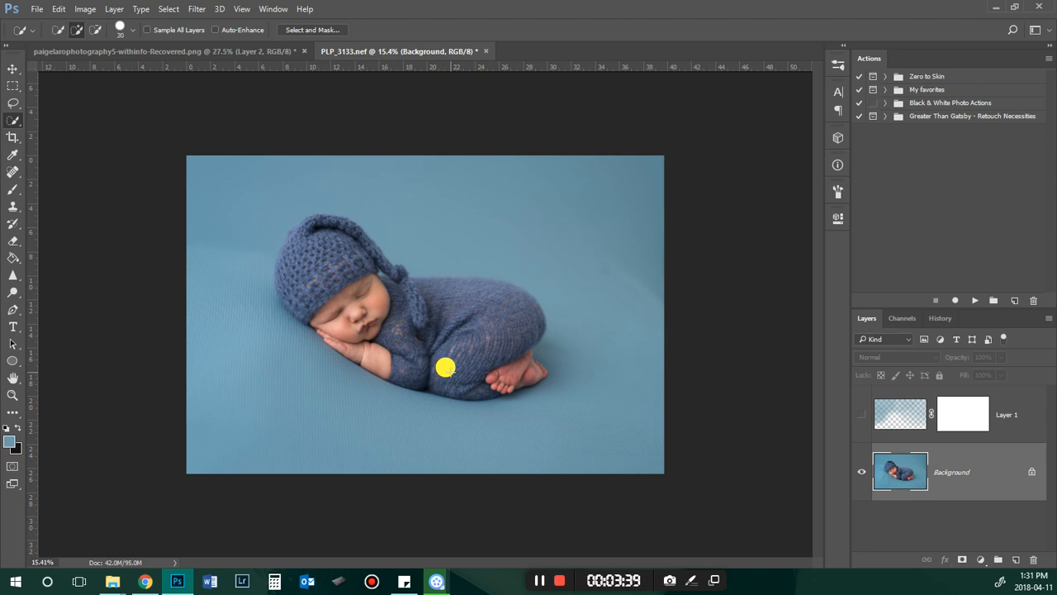
{"action": "mouse_move", "coordinate": [455, 348]}
{"action": "left_mouse_down"}
{"action": "mouse_move", "coordinate": [507, 319]}
{"action": "mouse_move", "coordinate": [492, 300]}
{"action": "mouse_move", "coordinate": [401, 292]}
{"action": "mouse_move", "coordinate": [345, 242]}
{"action": "mouse_move", "coordinate": [314, 232]}
{"action": "mouse_move", "coordinate": [297, 251]}
{"action": "mouse_move", "coordinate": [302, 307]}
{"action": "left_mouse_up"}
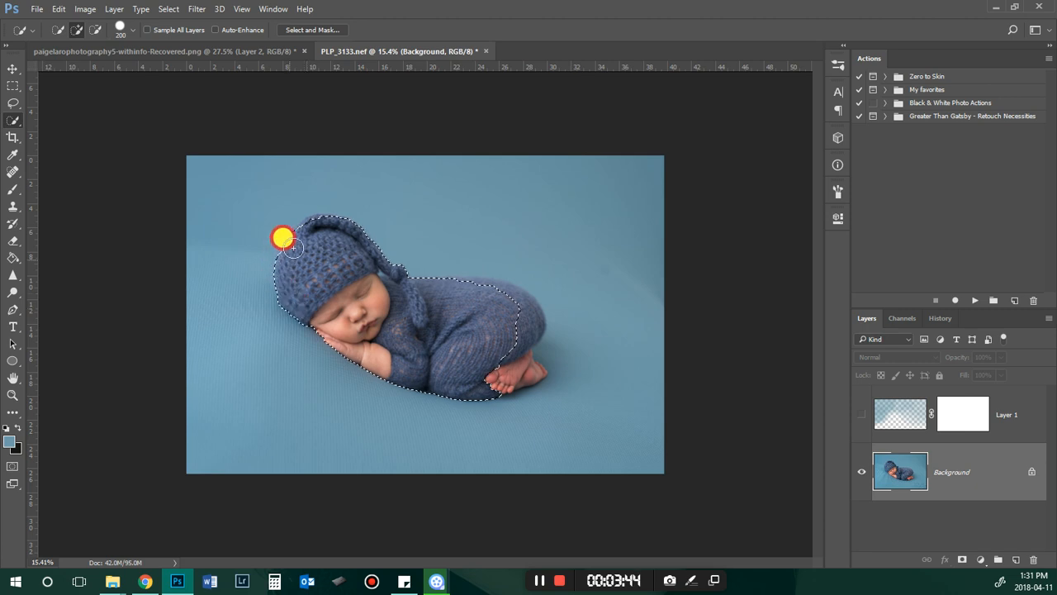
{"action": "left_click_drag", "start_coordinate": [294, 247], "coordinate": [312, 230]}
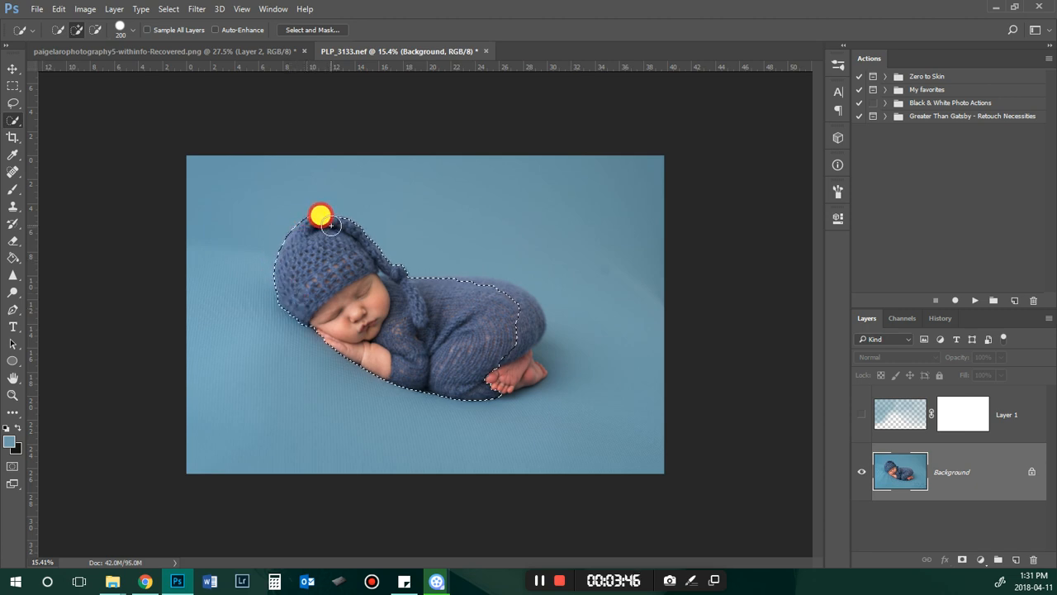
{"action": "scroll", "coordinate": [327, 199], "scroll_direction": "up", "scroll_amount": 5}
{"action": "left_click_drag", "start_coordinate": [244, 150], "coordinate": [259, 152]}
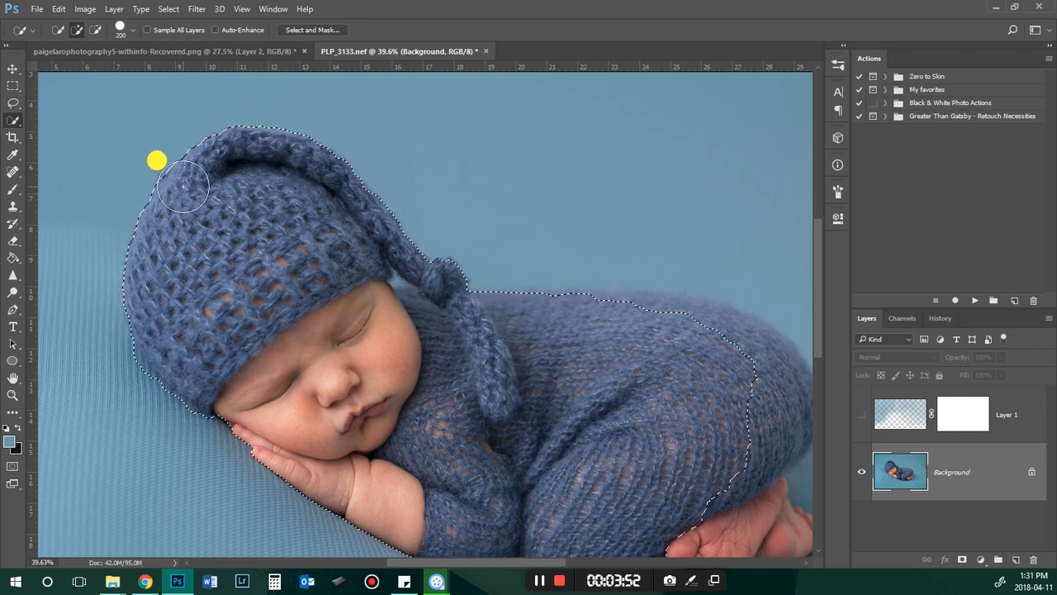
Step: Extend the selection over the rest of the baby's back, legs and feet, and check its outline
{"action": "left_click", "coordinate": [633, 300]}
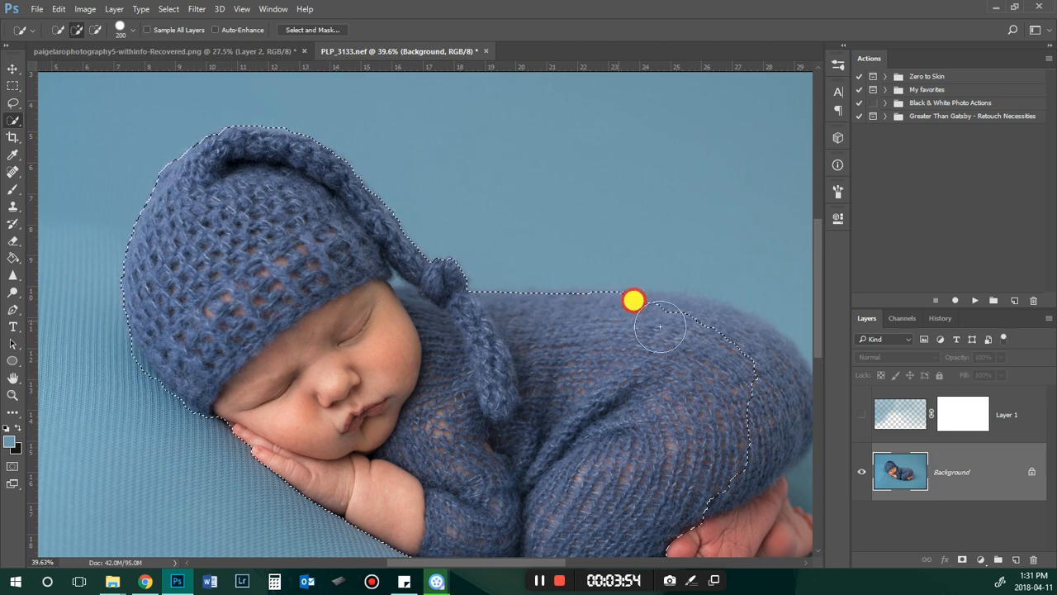
{"action": "mouse_move", "coordinate": [633, 300]}
{"action": "left_mouse_down"}
{"action": "mouse_move", "coordinate": [703, 319]}
{"action": "mouse_move", "coordinate": [752, 397]}
{"action": "left_mouse_up"}
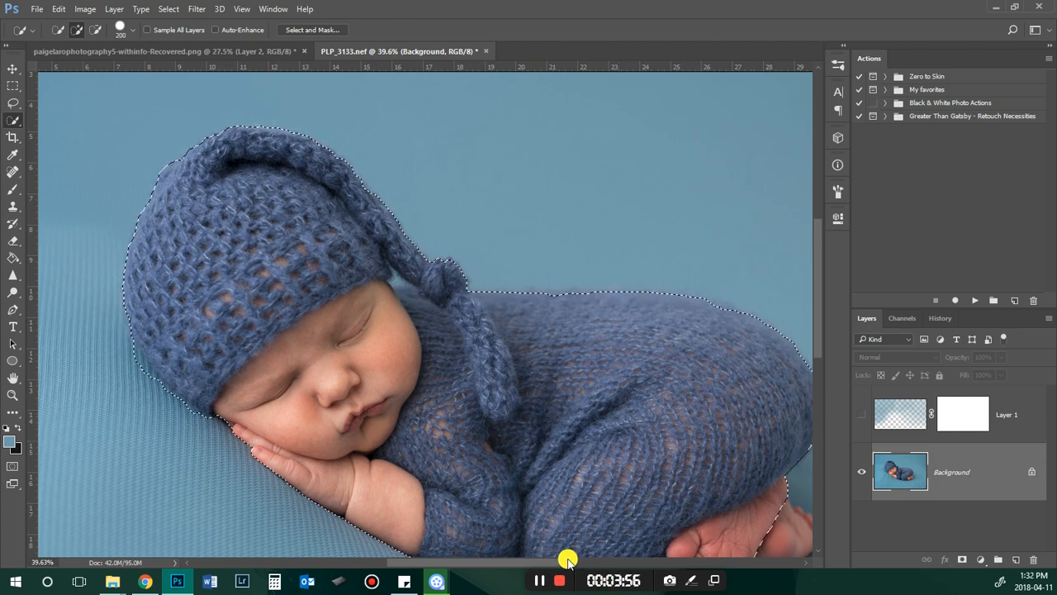
{"action": "left_click_drag", "start_coordinate": [540, 569], "coordinate": [583, 567]}
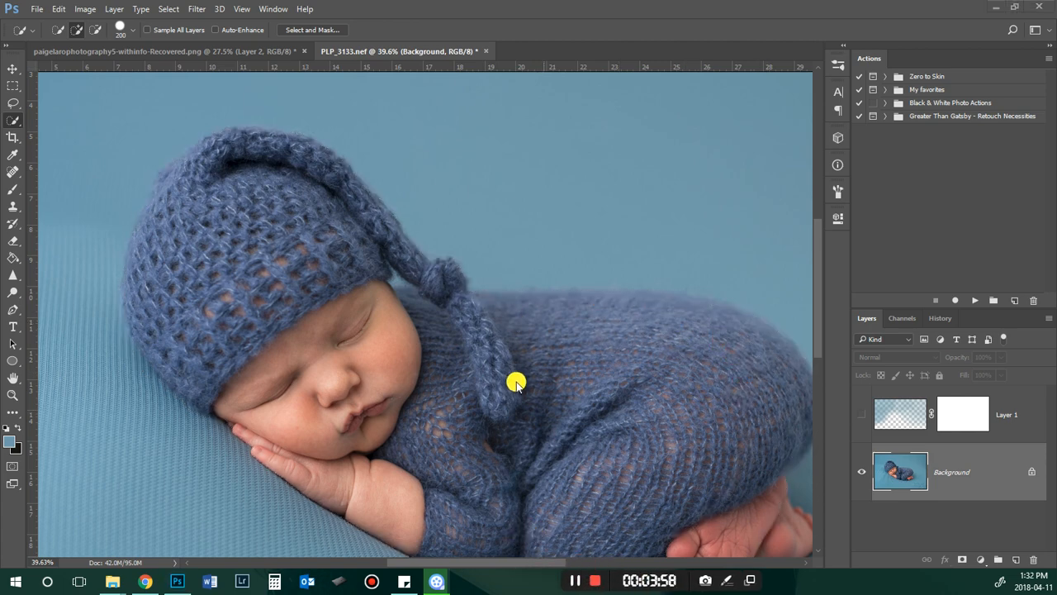
{"action": "key", "text": "ctrl+0"}
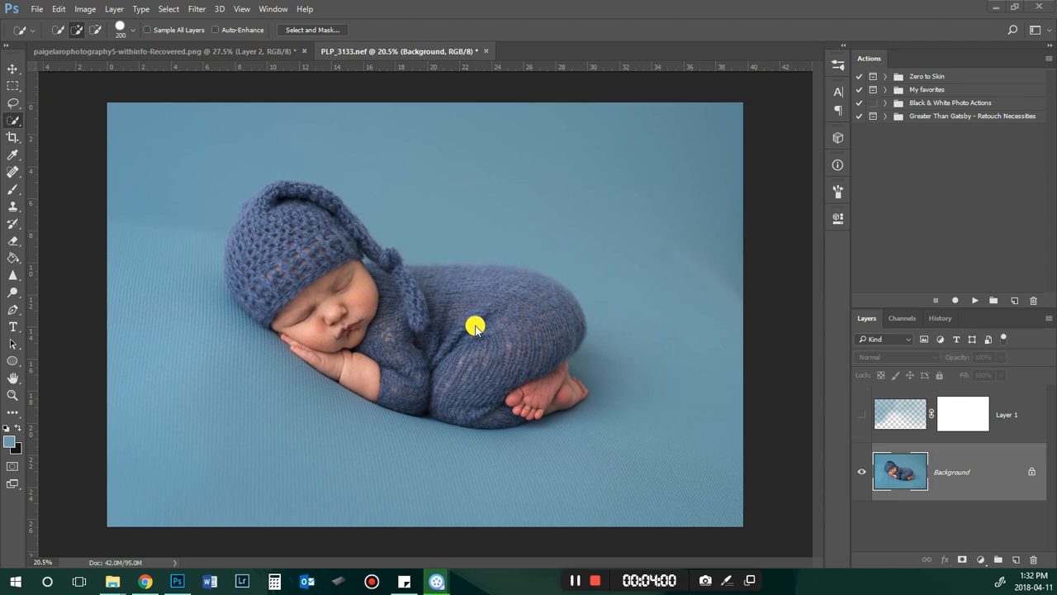
{"action": "scroll", "coordinate": [519, 378], "scroll_direction": "up", "scroll_amount": 2}
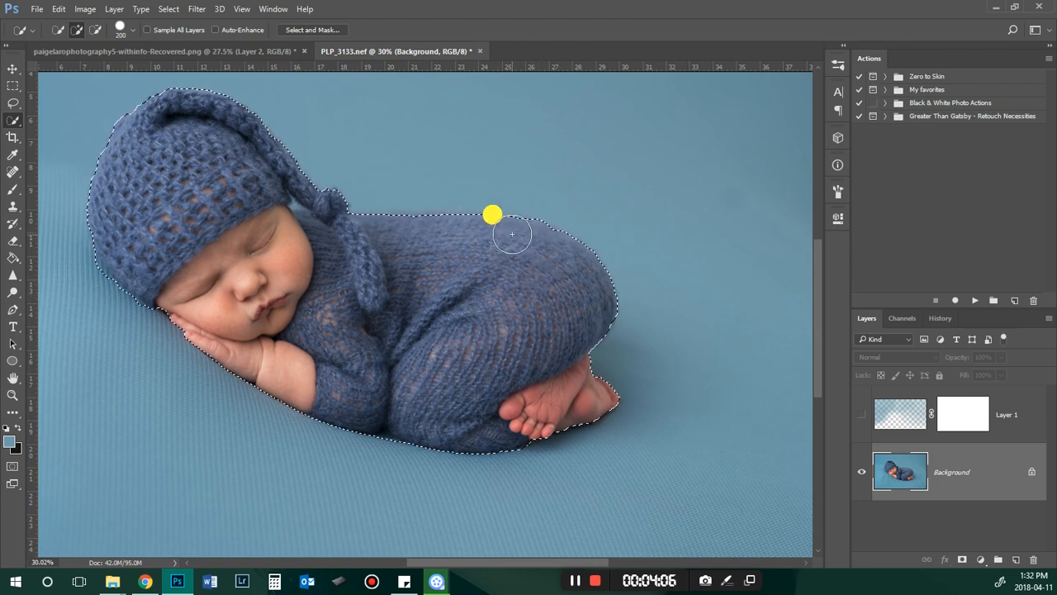
{"action": "scroll", "coordinate": [513, 369], "scroll_direction": "down", "scroll_amount": 2}
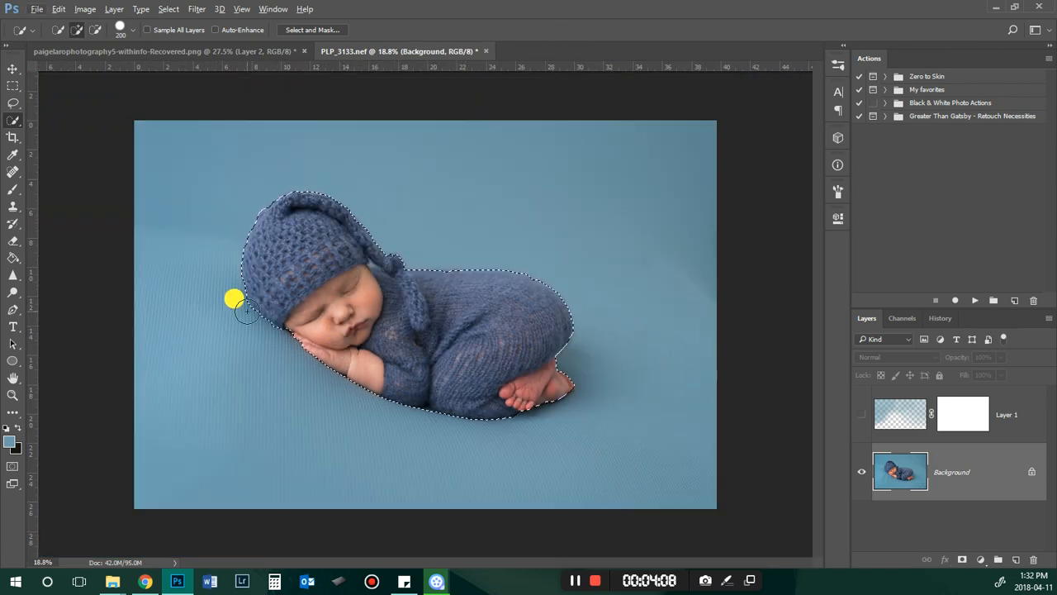
{"action": "scroll", "coordinate": [233, 299], "scroll_direction": "up", "scroll_amount": 5}
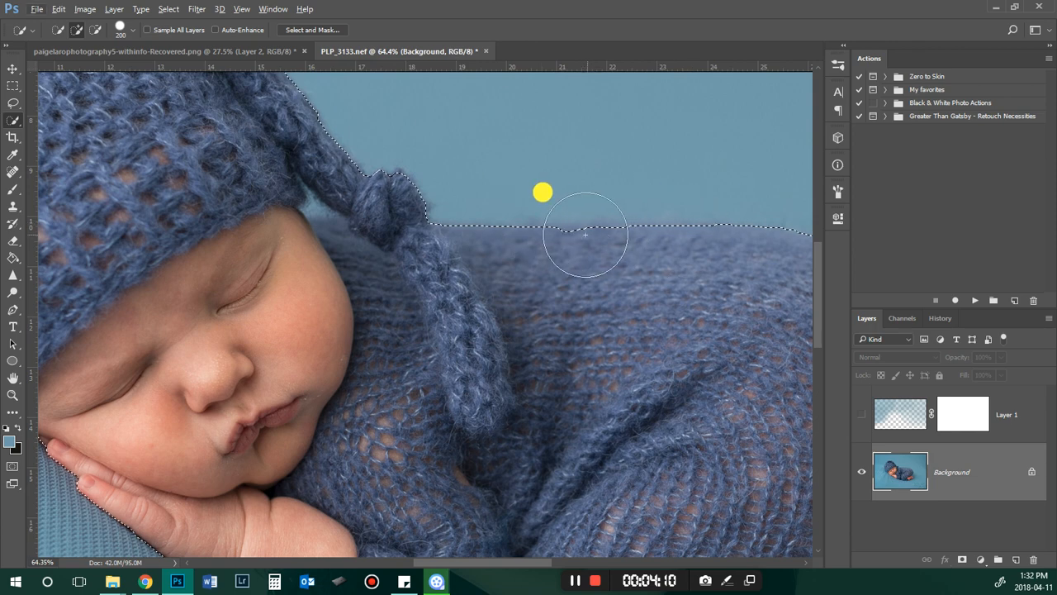
{"action": "scroll", "coordinate": [585, 235], "scroll_direction": "down", "scroll_amount": 2}
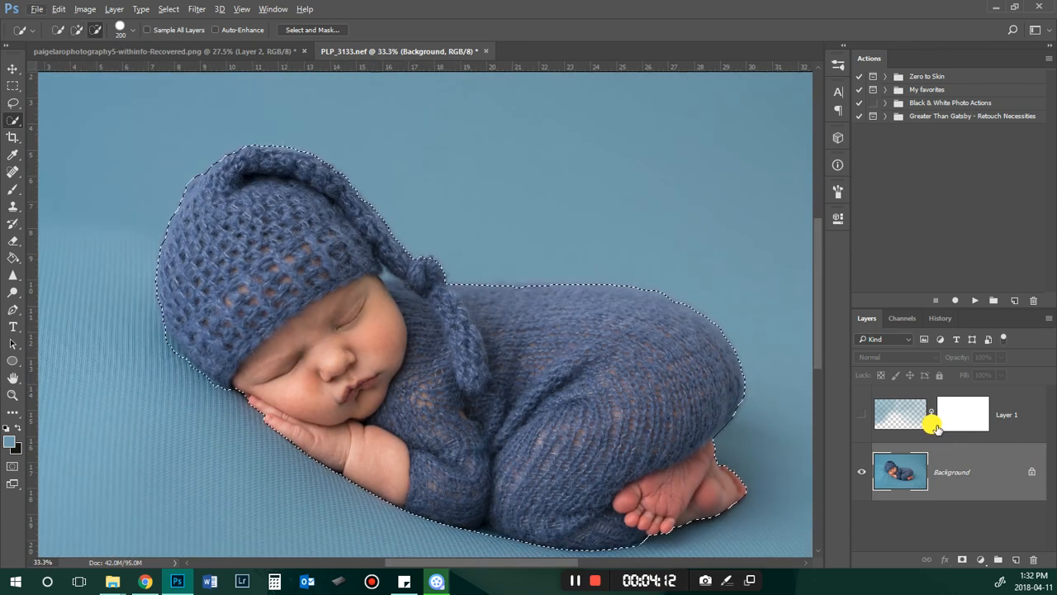
Step: Show Layer 1 again, make its layer mask active and open the selection options for the baby outline
{"action": "left_click", "coordinate": [900, 415]}
{"action": "left_click", "coordinate": [862, 414]}
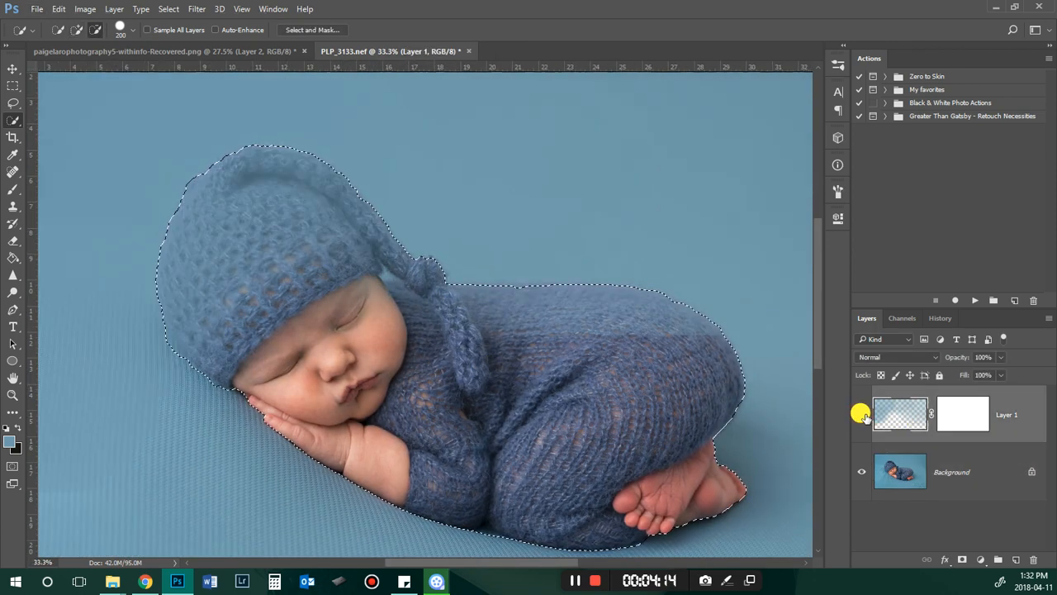
{"action": "left_click", "coordinate": [974, 413]}
{"action": "left_click", "coordinate": [12, 84]}
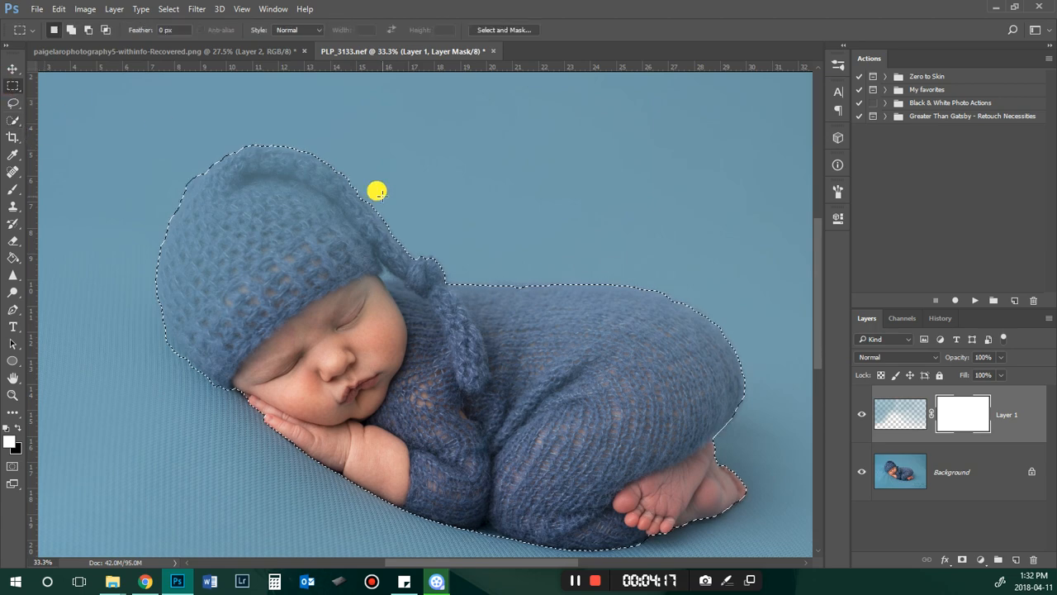
{"action": "right_click", "coordinate": [336, 277]}
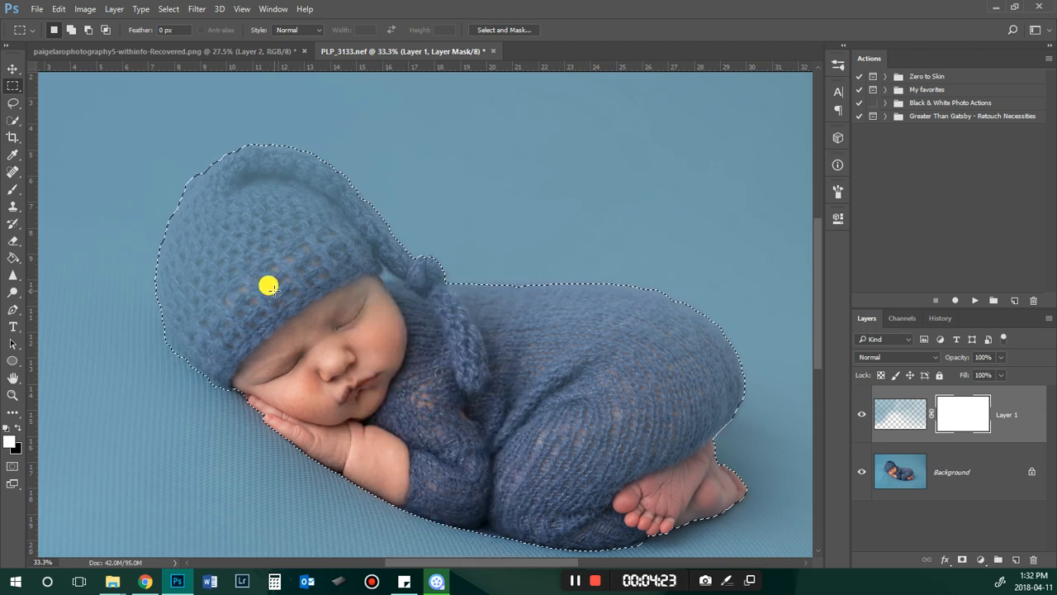
Step: Paint black at 100% opacity over the selected baby on Layer 1's mask, and deselect
{"action": "left_click", "coordinate": [13, 190]}
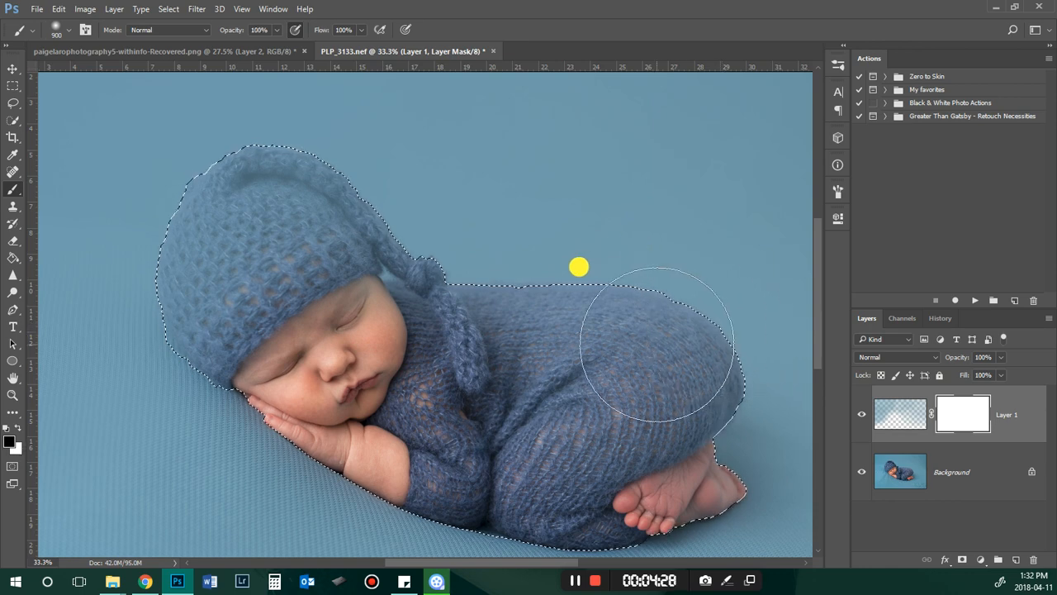
{"action": "mouse_move", "coordinate": [654, 345]}
{"action": "left_mouse_down"}
{"action": "mouse_move", "coordinate": [503, 344]}
{"action": "mouse_move", "coordinate": [321, 432]}
{"action": "mouse_move", "coordinate": [843, 504]}
{"action": "mouse_move", "coordinate": [607, 300]}
{"action": "mouse_move", "coordinate": [211, 178]}
{"action": "mouse_move", "coordinate": [378, 366]}
{"action": "mouse_move", "coordinate": [661, 503]}
{"action": "mouse_move", "coordinate": [294, 281]}
{"action": "mouse_move", "coordinate": [354, 353]}
{"action": "left_mouse_up"}
{"action": "key", "text": "ctrl+d"}
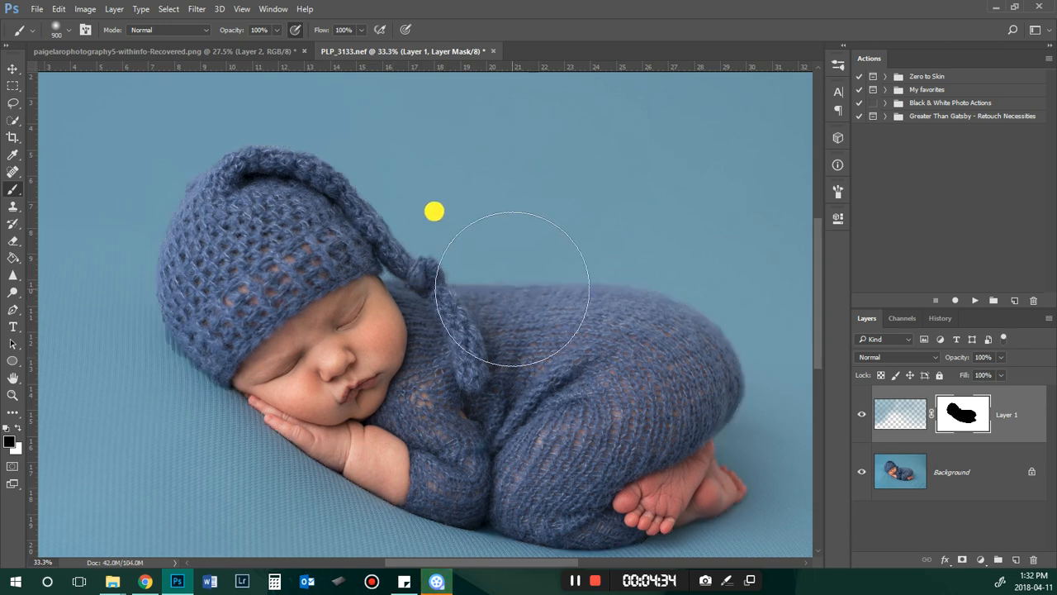
Step: Paint black with a 70 px brush on Layer 1's mask along the baby's bottom and the right part of the back
{"action": "key", "text": "bracketleft"}
{"action": "key", "text": "bracketleft"}
{"action": "key", "text": "bracketleft"}
{"action": "key", "text": "bracketleft"}
{"action": "key", "text": "bracketleft"}
{"action": "key", "text": "bracketleft"}
{"action": "key", "text": "bracketleft"}
{"action": "key", "text": "bracketleft"}
{"action": "key", "text": "bracketleft"}
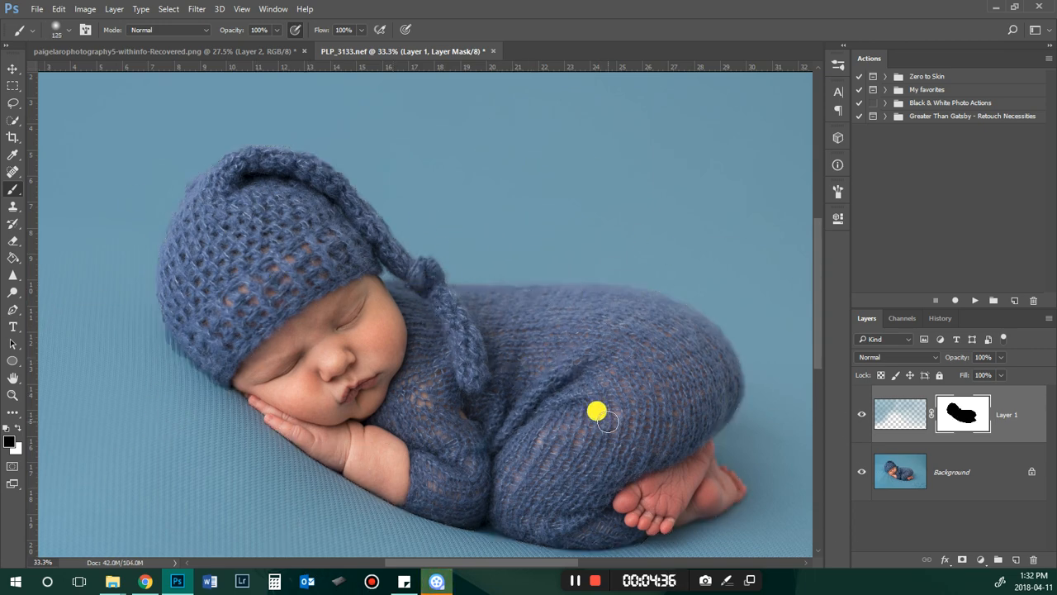
{"action": "scroll", "coordinate": [652, 451], "scroll_direction": "up", "scroll_amount": 5}
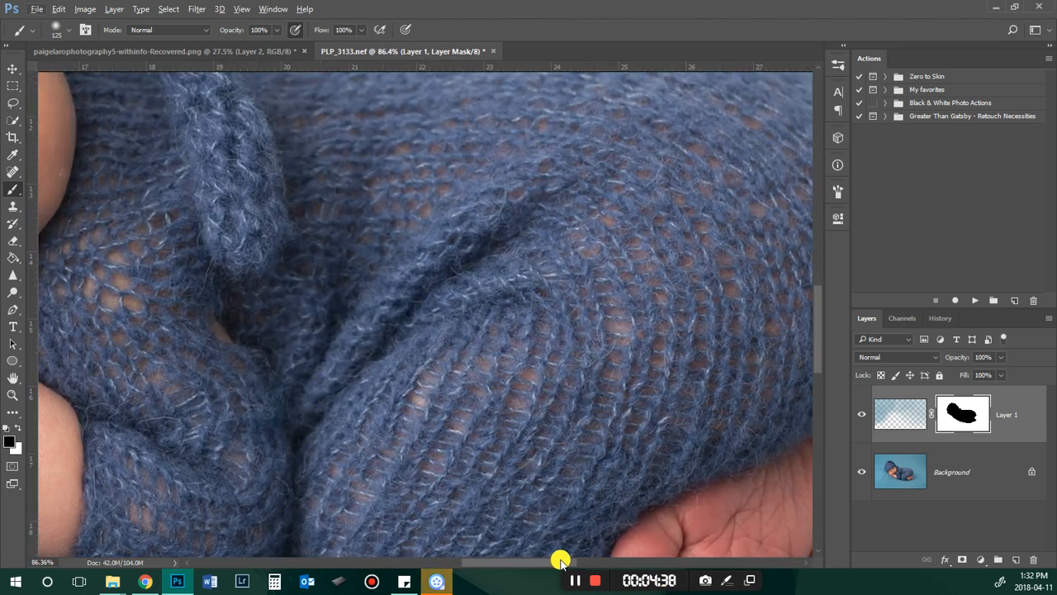
{"action": "left_click_drag", "start_coordinate": [560, 562], "coordinate": [597, 559]}
{"action": "scroll", "coordinate": [628, 295], "scroll_direction": "up", "scroll_amount": 5}
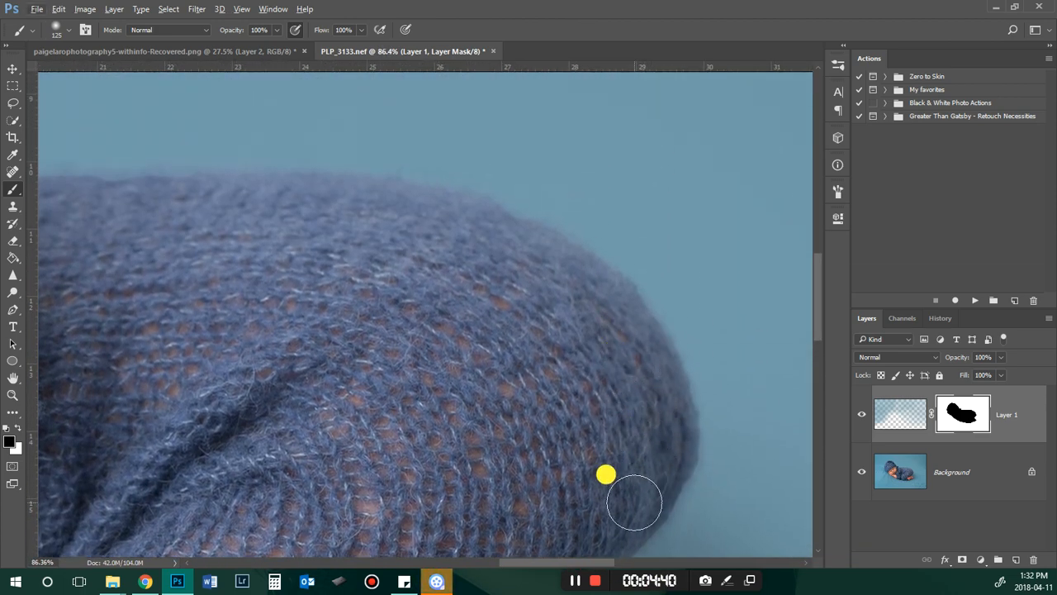
{"action": "key", "text": "bracketleft"}
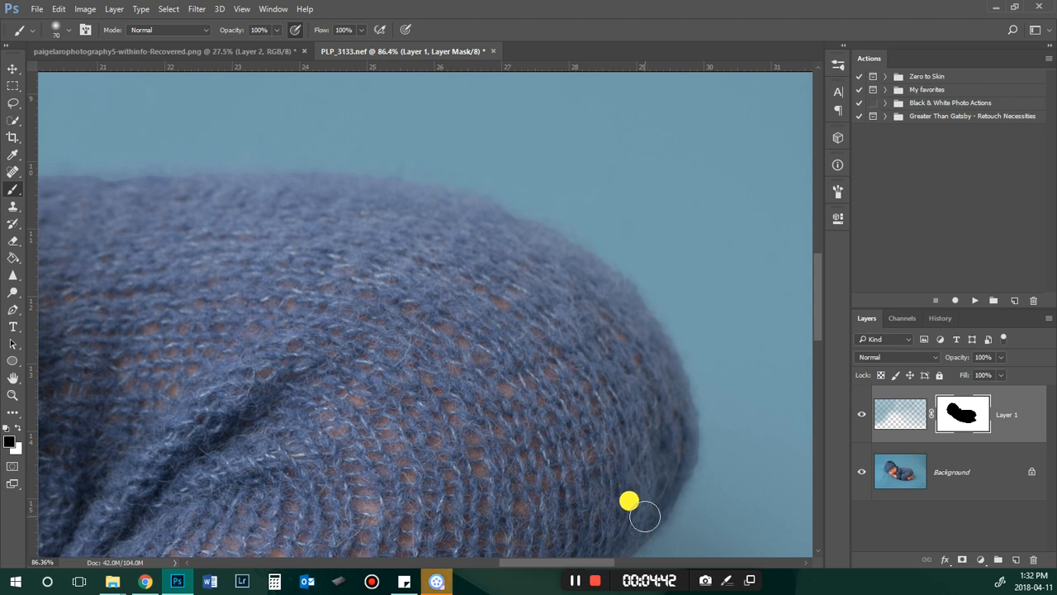
{"action": "left_click_drag", "start_coordinate": [658, 500], "coordinate": [664, 492]}
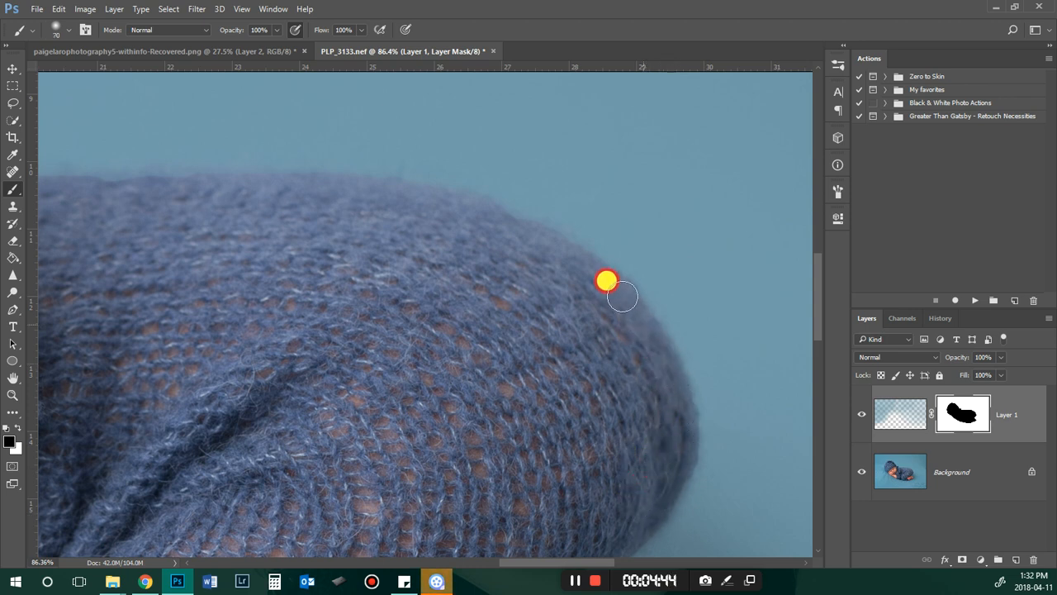
{"action": "left_click_drag", "start_coordinate": [622, 296], "coordinate": [561, 249]}
{"action": "mouse_move", "coordinate": [493, 219]}
{"action": "left_mouse_down"}
{"action": "mouse_move", "coordinate": [368, 189]}
{"action": "mouse_move", "coordinate": [152, 187]}
{"action": "left_mouse_up"}
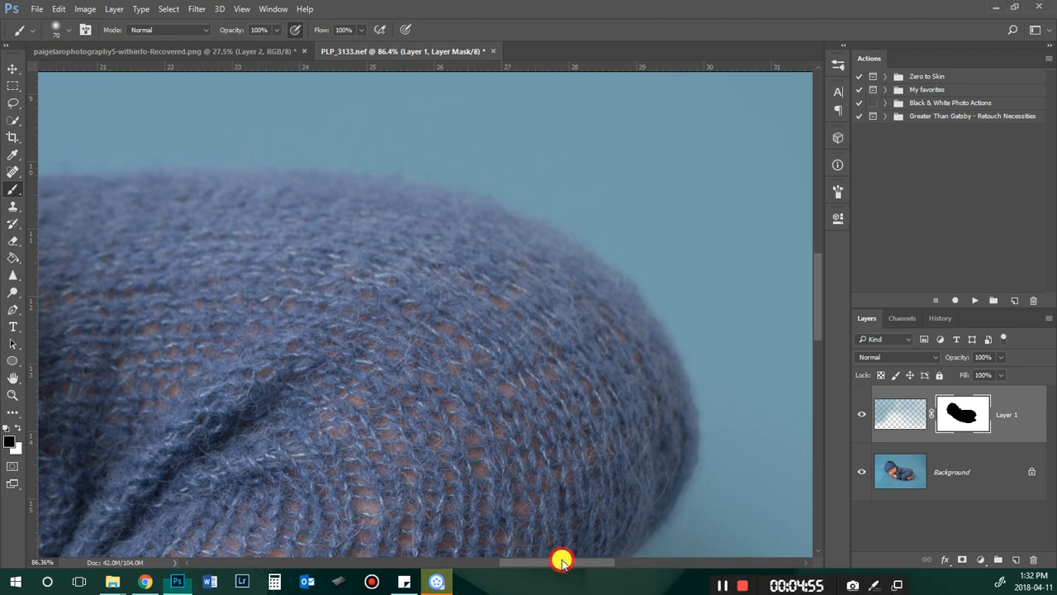
Step: Paint black on the mask along the rest of the back's upper edge and around the hat's knot
{"action": "left_click_drag", "start_coordinate": [527, 563], "coordinate": [456, 563]}
{"action": "scroll", "coordinate": [558, 331], "scroll_direction": "up", "scroll_amount": 2}
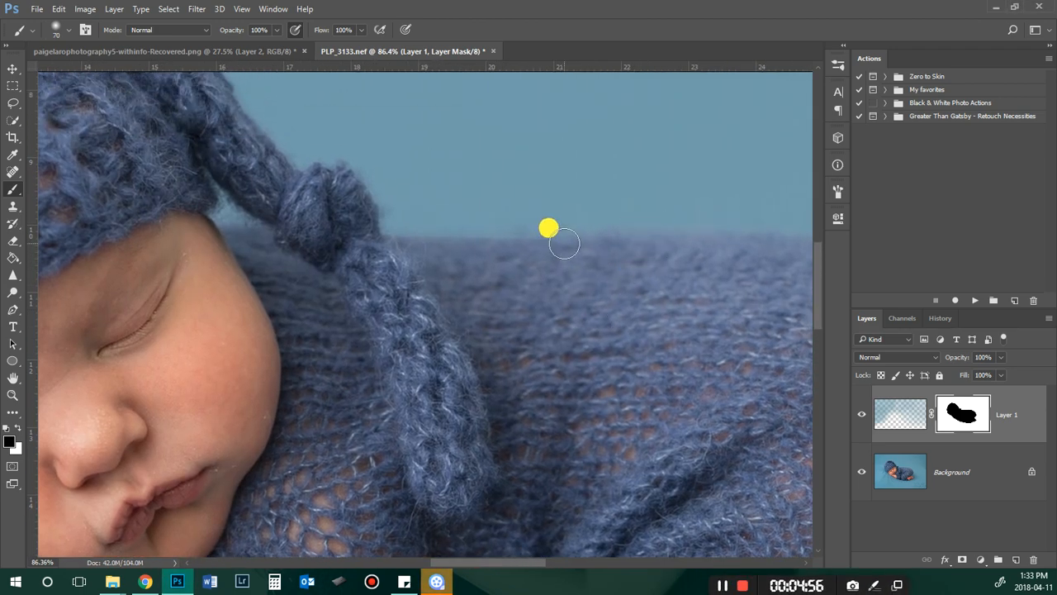
{"action": "mouse_move", "coordinate": [621, 256]}
{"action": "left_mouse_down"}
{"action": "mouse_move", "coordinate": [391, 245]}
{"action": "mouse_move", "coordinate": [658, 264]}
{"action": "mouse_move", "coordinate": [377, 241]}
{"action": "left_mouse_up"}
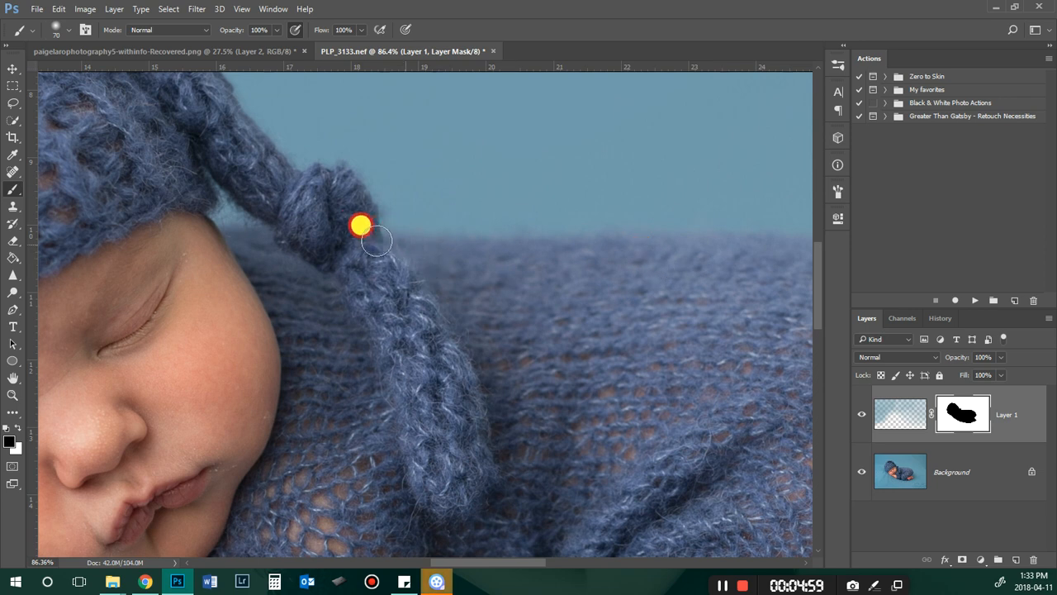
{"action": "mouse_move", "coordinate": [364, 194]}
{"action": "left_mouse_down"}
{"action": "mouse_move", "coordinate": [332, 216]}
{"action": "mouse_move", "coordinate": [373, 197]}
{"action": "mouse_move", "coordinate": [321, 168]}
{"action": "mouse_move", "coordinate": [294, 192]}
{"action": "mouse_move", "coordinate": [281, 170]}
{"action": "left_mouse_up"}
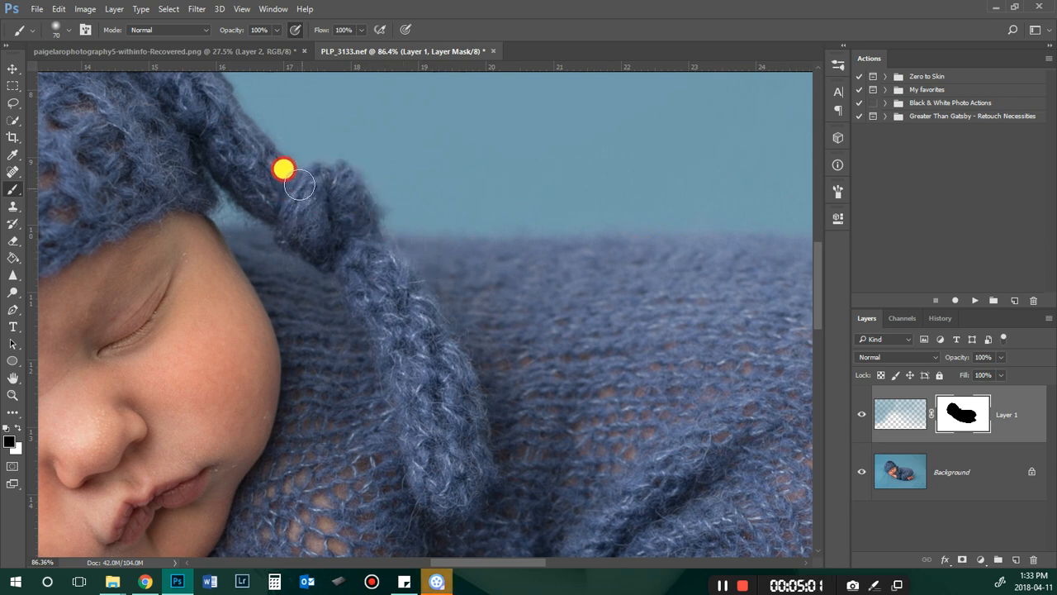
Step: Paint black on the mask along the hat's tail, over its crown and down its upper left edge
{"action": "scroll", "coordinate": [193, 229], "scroll_direction": "up", "scroll_amount": 2}
{"action": "scroll", "coordinate": [194, 228], "scroll_direction": "up", "scroll_amount": 5}
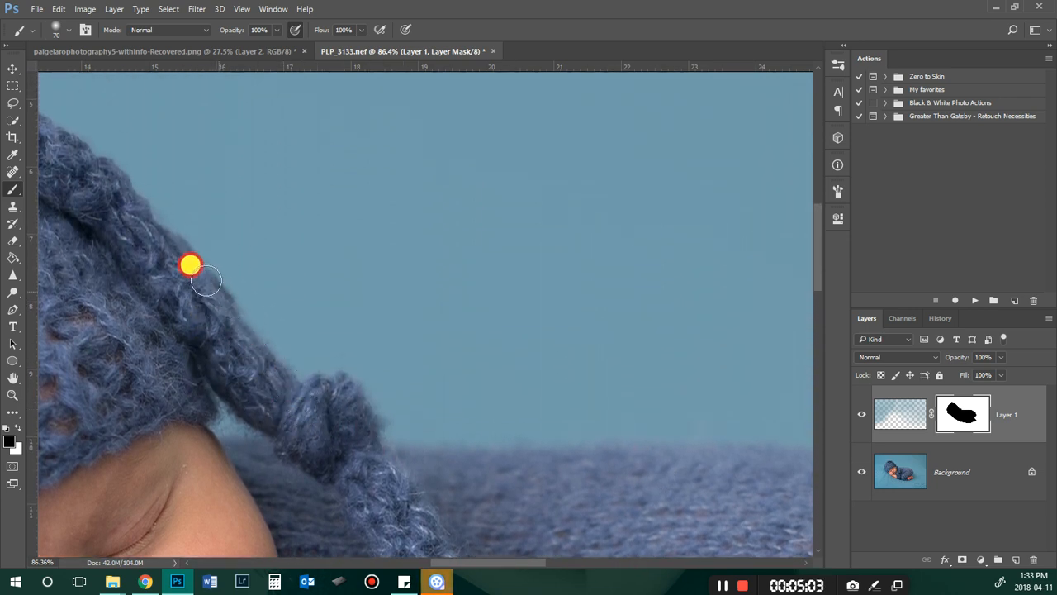
{"action": "scroll", "coordinate": [522, 551], "scroll_direction": "left", "scroll_amount": 10}
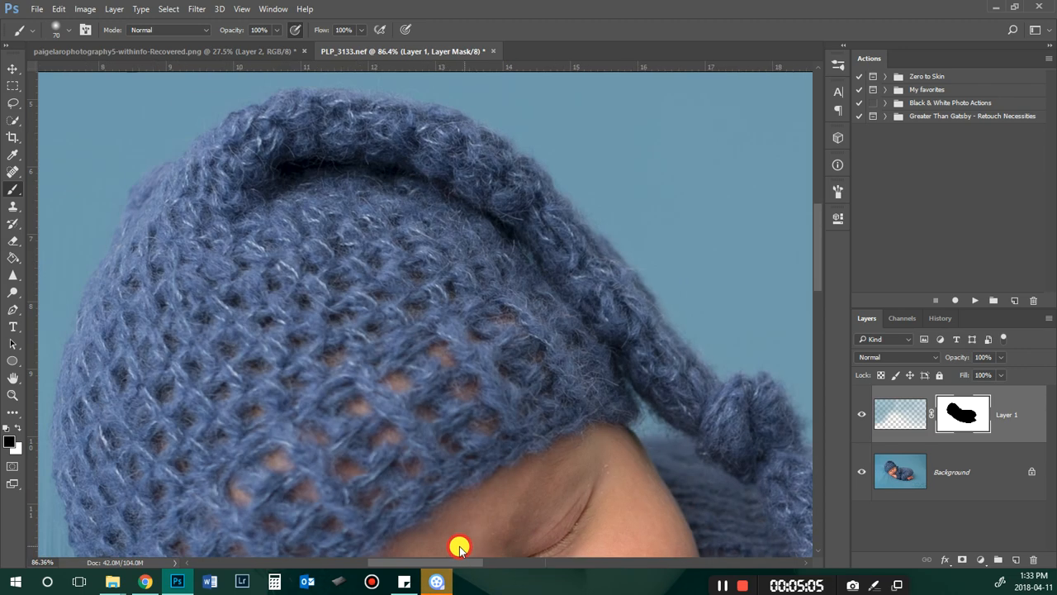
{"action": "scroll", "coordinate": [515, 151], "scroll_direction": "up", "scroll_amount": 2}
{"action": "mouse_move", "coordinate": [587, 260]}
{"action": "left_mouse_down"}
{"action": "mouse_move", "coordinate": [532, 205]}
{"action": "mouse_move", "coordinate": [395, 177]}
{"action": "mouse_move", "coordinate": [335, 174]}
{"action": "mouse_move", "coordinate": [237, 242]}
{"action": "left_mouse_up"}
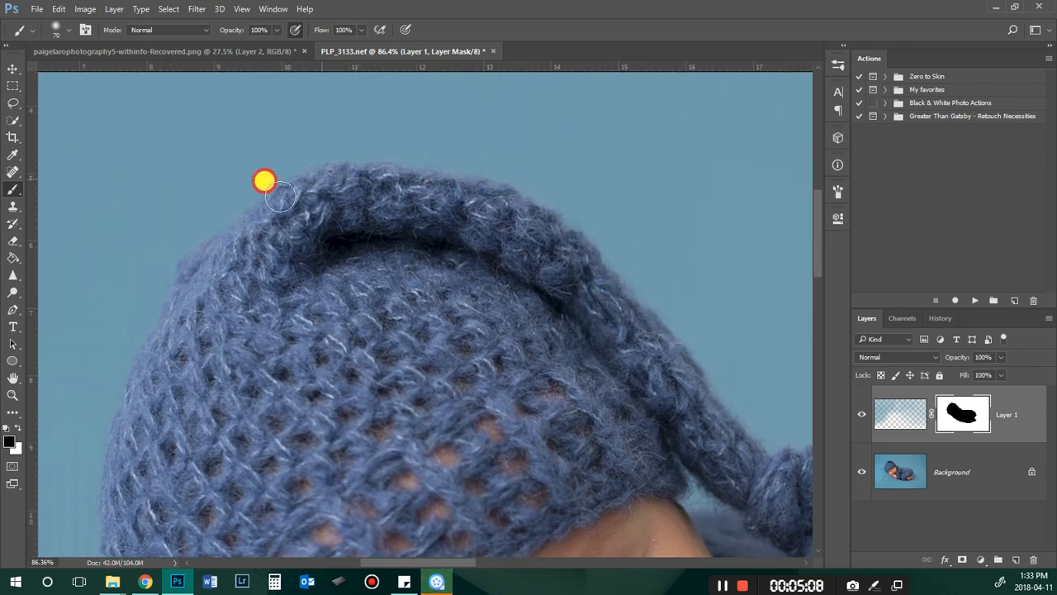
{"action": "mouse_move", "coordinate": [265, 181]}
{"action": "left_mouse_down"}
{"action": "mouse_move", "coordinate": [177, 248]}
{"action": "mouse_move", "coordinate": [146, 352]}
{"action": "left_mouse_up"}
{"action": "left_click_drag", "start_coordinate": [188, 289], "coordinate": [132, 386]}
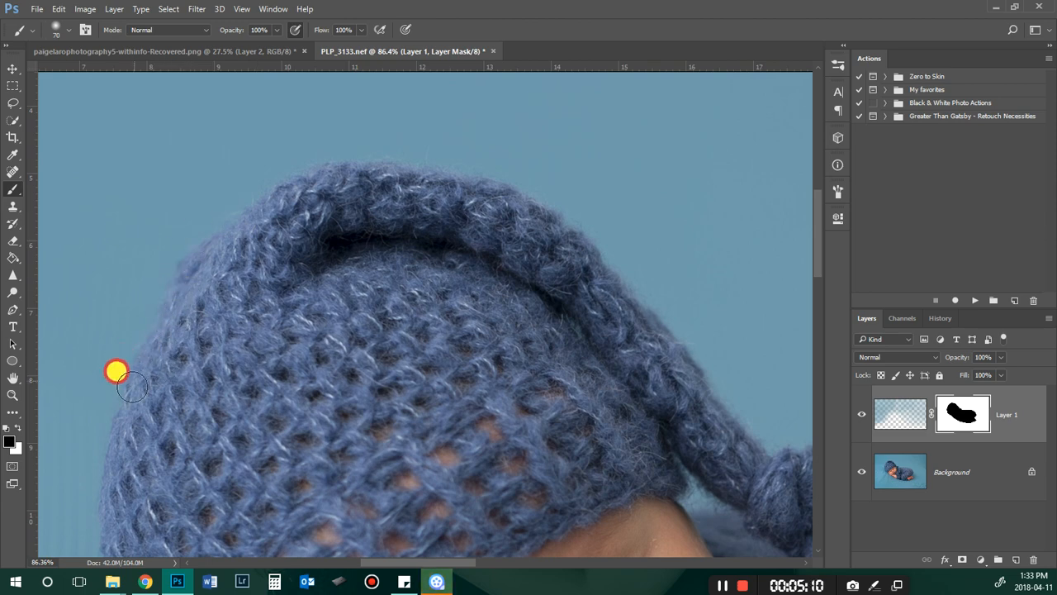
Step: Paint black on the mask down the left side of the hat to where it meets the blanket
{"action": "left_click_drag", "start_coordinate": [463, 566], "coordinate": [444, 565]}
{"action": "scroll", "coordinate": [439, 404], "scroll_direction": "down", "scroll_amount": 3}
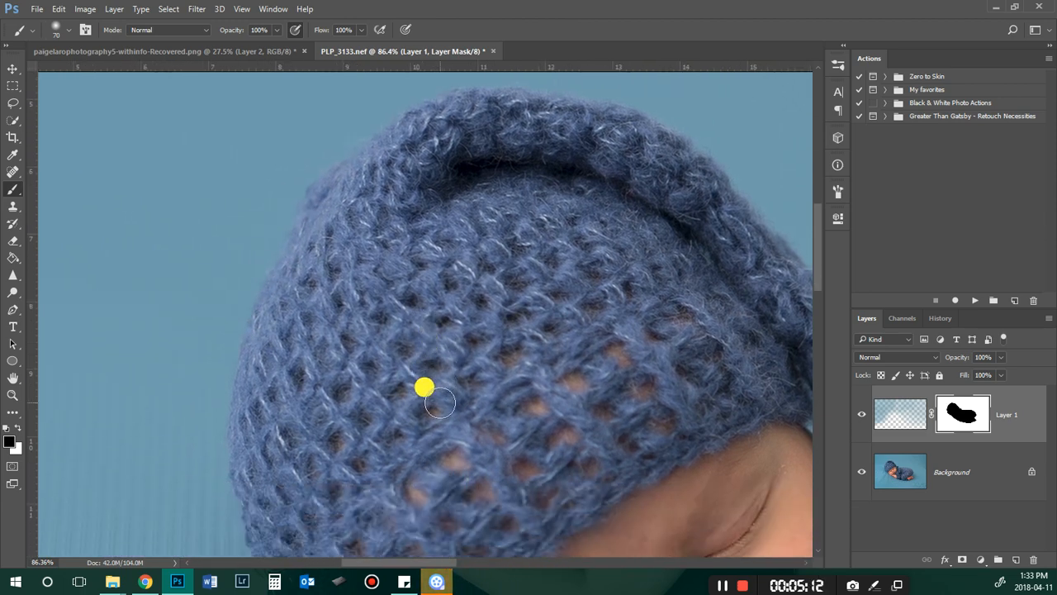
{"action": "mouse_move", "coordinate": [312, 118]}
{"action": "left_mouse_down"}
{"action": "mouse_move", "coordinate": [238, 304]}
{"action": "mouse_move", "coordinate": [314, 118]}
{"action": "mouse_move", "coordinate": [266, 221]}
{"action": "left_mouse_up"}
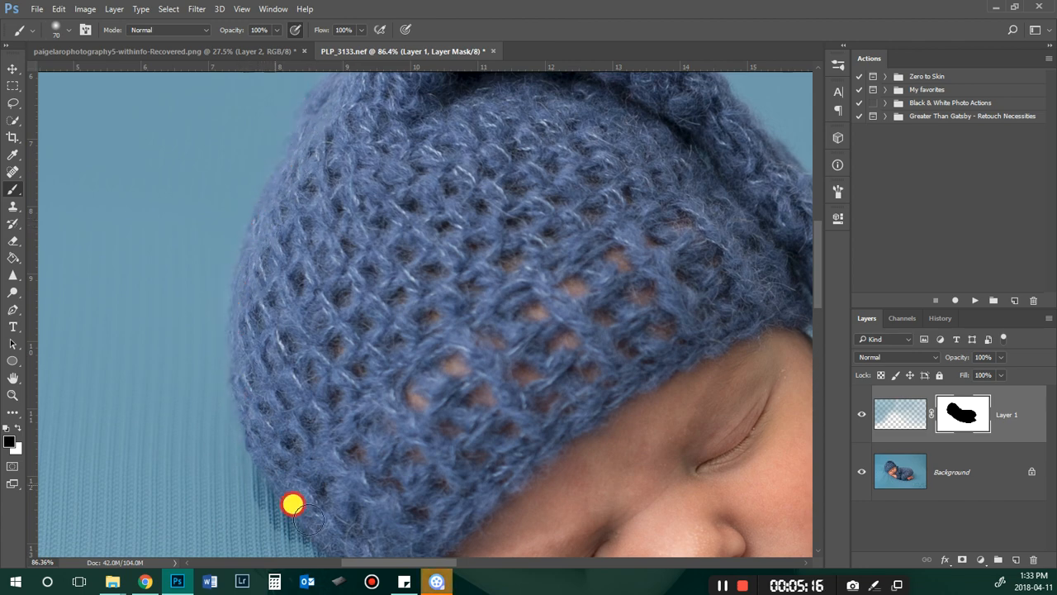
{"action": "scroll", "coordinate": [291, 479], "scroll_direction": "down", "scroll_amount": 5}
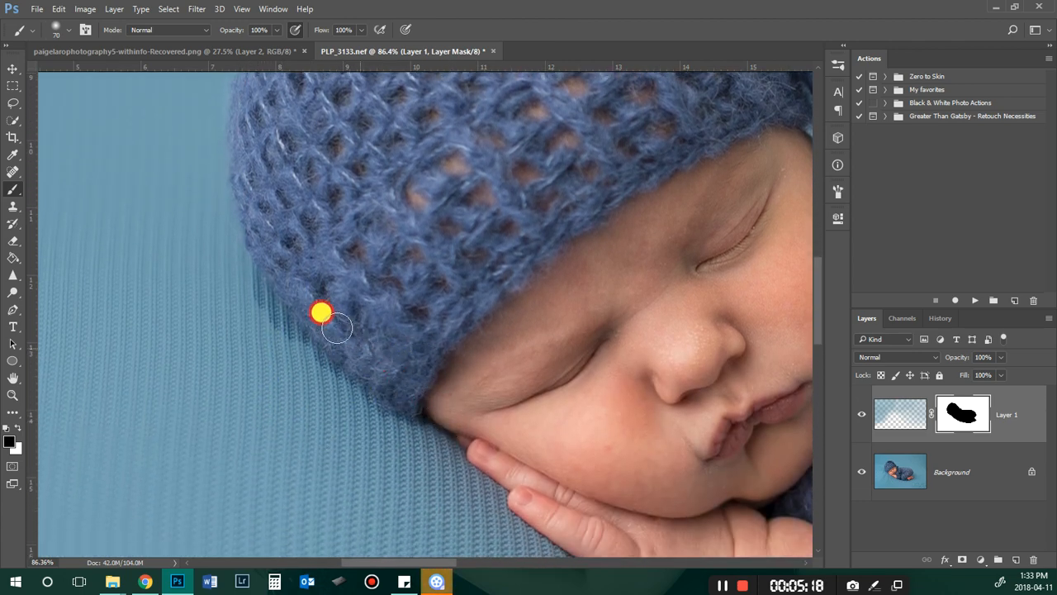
{"action": "scroll", "coordinate": [302, 278], "scroll_direction": "up", "scroll_amount": 3}
{"action": "mouse_move", "coordinate": [263, 300]}
{"action": "left_mouse_down"}
{"action": "mouse_move", "coordinate": [244, 318]}
{"action": "mouse_move", "coordinate": [234, 237]}
{"action": "mouse_move", "coordinate": [256, 174]}
{"action": "left_mouse_up"}
Step: Mask Layer 1 off the textured blanket beside and below the baby with an 1100 px black brush
{"action": "key", "text": "ctrl+0"}
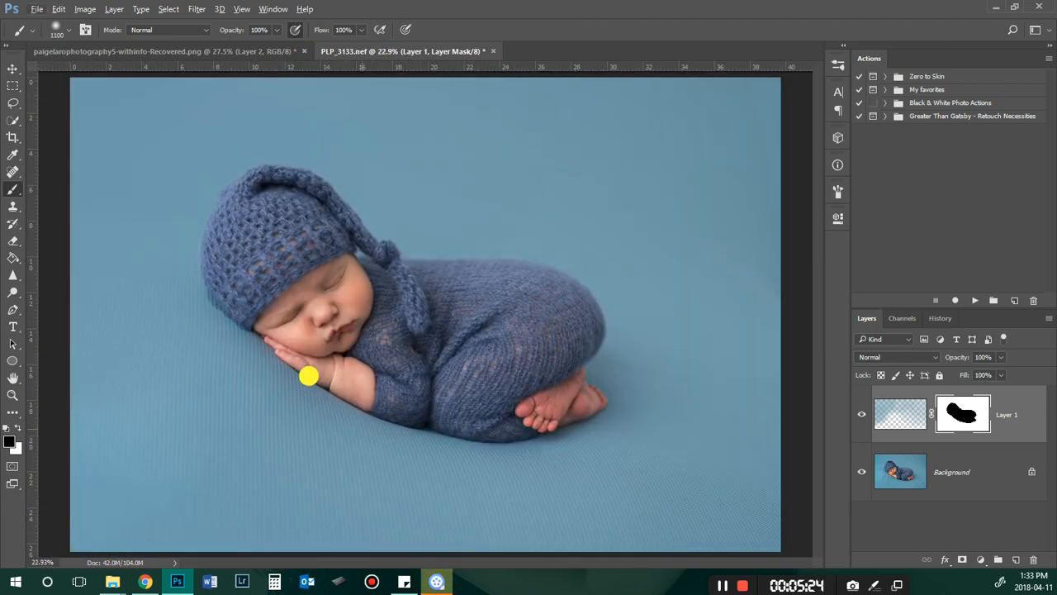
{"action": "mouse_move", "coordinate": [260, 306]}
{"action": "left_mouse_down"}
{"action": "mouse_move", "coordinate": [134, 297]}
{"action": "mouse_move", "coordinate": [41, 306]}
{"action": "mouse_move", "coordinate": [123, 261]}
{"action": "mouse_move", "coordinate": [68, 282]}
{"action": "mouse_move", "coordinate": [163, 371]}
{"action": "mouse_move", "coordinate": [468, 391]}
{"action": "mouse_move", "coordinate": [446, 380]}
{"action": "mouse_move", "coordinate": [653, 404]}
{"action": "mouse_move", "coordinate": [566, 373]}
{"action": "mouse_move", "coordinate": [586, 418]}
{"action": "mouse_move", "coordinate": [67, 446]}
{"action": "mouse_move", "coordinate": [129, 399]}
{"action": "mouse_move", "coordinate": [182, 253]}
{"action": "mouse_move", "coordinate": [132, 255]}
{"action": "mouse_move", "coordinate": [137, 305]}
{"action": "mouse_move", "coordinate": [689, 379]}
{"action": "mouse_move", "coordinate": [595, 418]}
{"action": "mouse_move", "coordinate": [467, 406]}
{"action": "mouse_move", "coordinate": [540, 338]}
{"action": "mouse_move", "coordinate": [543, 313]}
{"action": "mouse_move", "coordinate": [621, 335]}
{"action": "mouse_move", "coordinate": [703, 439]}
{"action": "mouse_move", "coordinate": [199, 371]}
{"action": "mouse_move", "coordinate": [13, 312]}
{"action": "mouse_move", "coordinate": [224, 449]}
{"action": "mouse_move", "coordinate": [190, 474]}
{"action": "mouse_move", "coordinate": [656, 396]}
{"action": "mouse_move", "coordinate": [81, 330]}
{"action": "mouse_move", "coordinate": [104, 265]}
{"action": "mouse_move", "coordinate": [614, 305]}
{"action": "mouse_move", "coordinate": [876, 460]}
{"action": "left_mouse_up"}
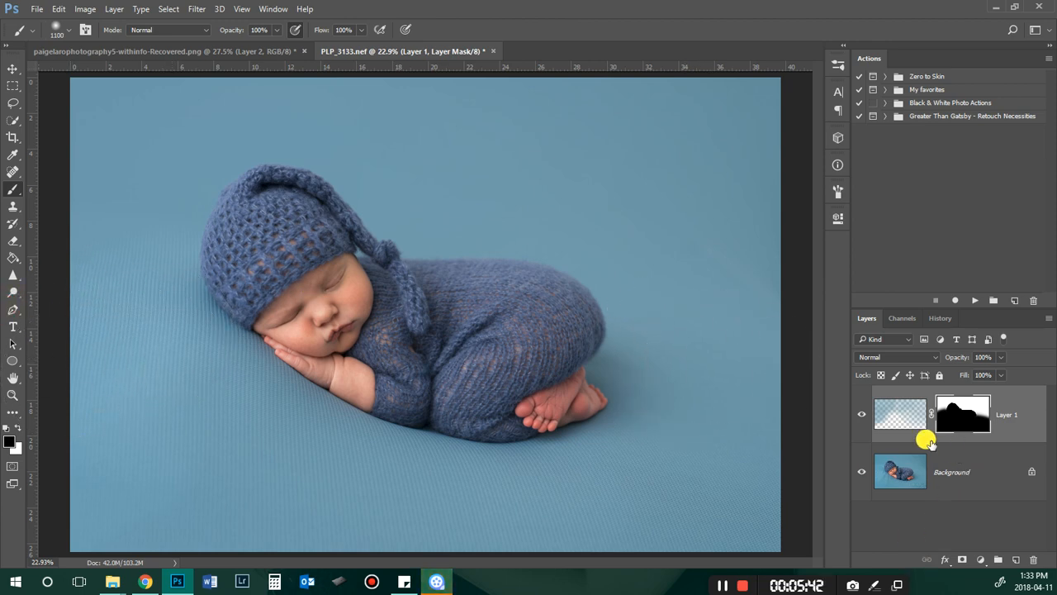
Step: Inspect the masked edges around the baby and flatten the image into a single Background layer
{"action": "scroll", "coordinate": [359, 239], "scroll_direction": "up", "scroll_amount": 5}
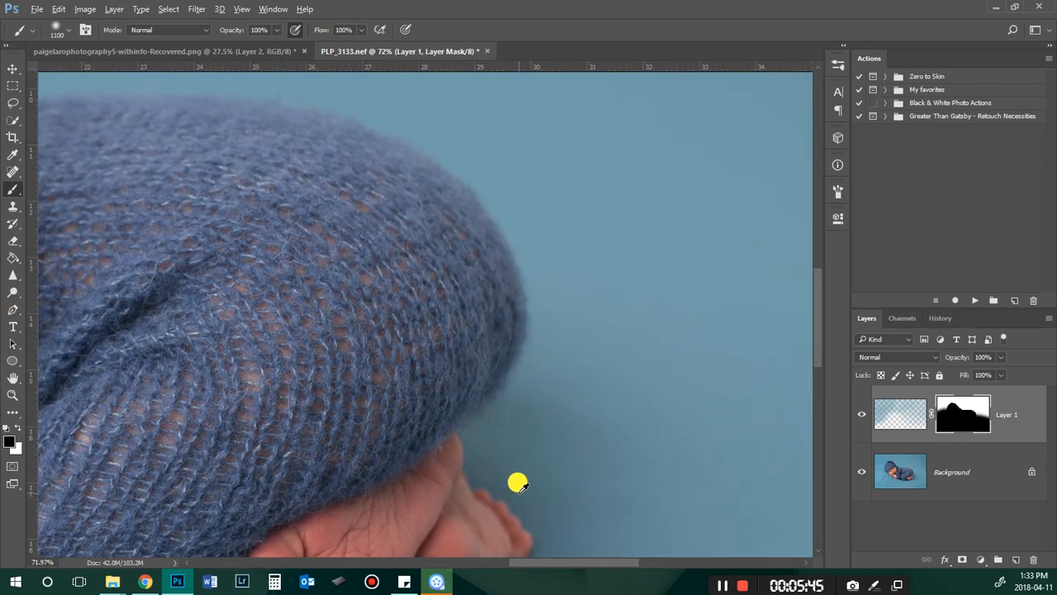
{"action": "scroll", "coordinate": [512, 466], "scroll_direction": "down", "scroll_amount": 3}
{"action": "scroll", "coordinate": [434, 393], "scroll_direction": "up", "scroll_amount": 4}
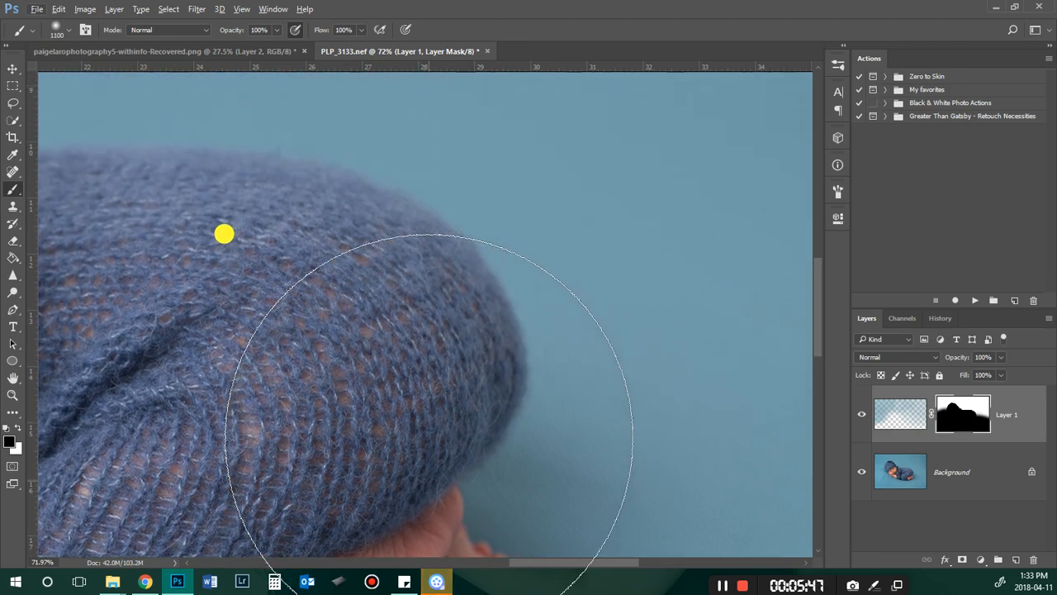
{"action": "scroll", "coordinate": [224, 234], "scroll_direction": "up", "scroll_amount": 3}
{"action": "scroll", "coordinate": [405, 424], "scroll_direction": "down", "scroll_amount": 5}
{"action": "scroll", "coordinate": [319, 170], "scroll_direction": "up", "scroll_amount": 4}
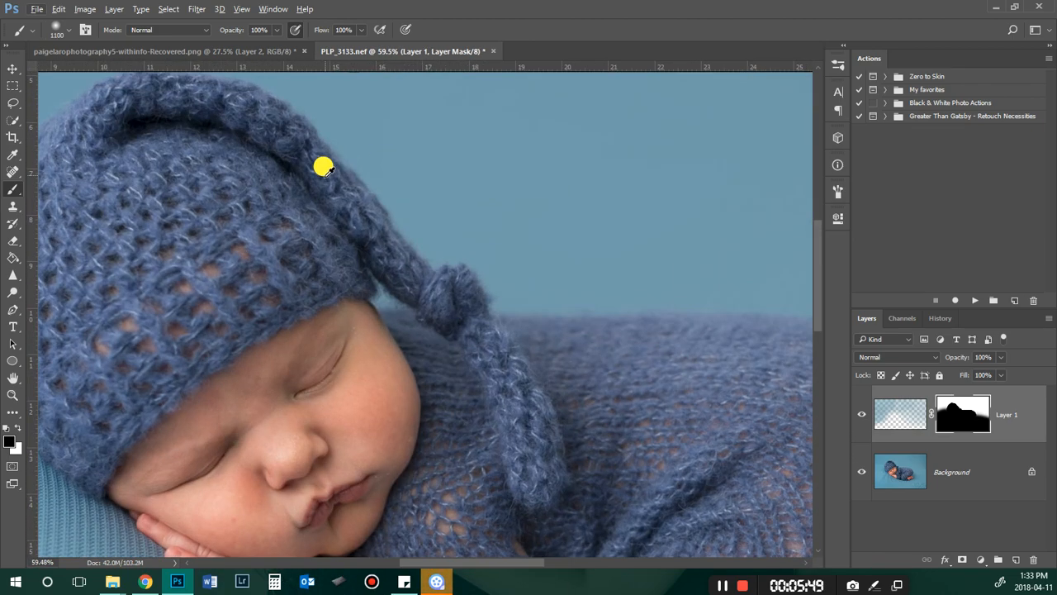
{"action": "scroll", "coordinate": [323, 167], "scroll_direction": "down", "scroll_amount": 4}
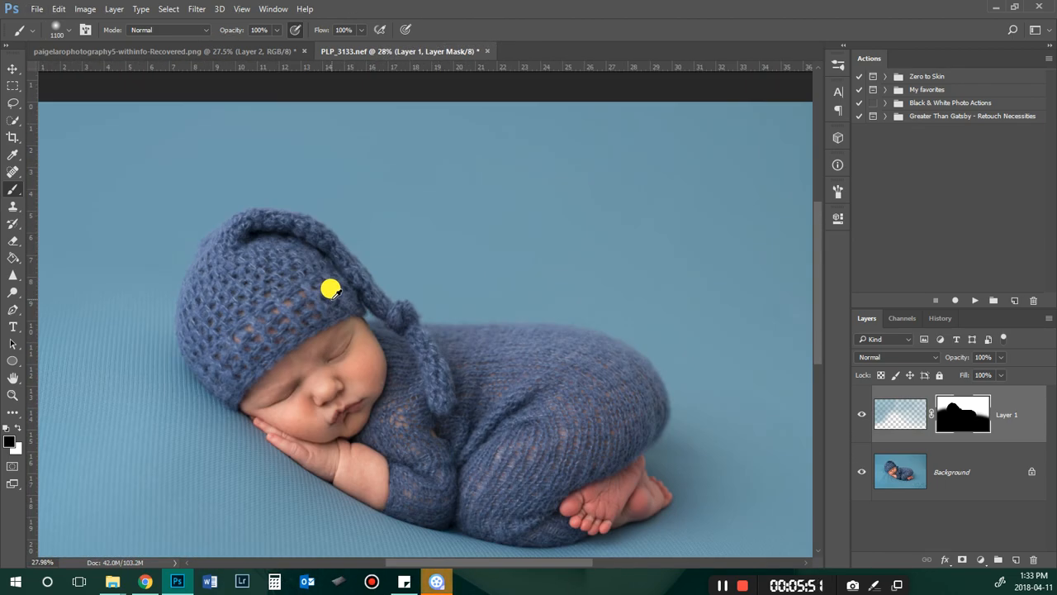
{"action": "scroll", "coordinate": [331, 289], "scroll_direction": "down", "scroll_amount": 2}
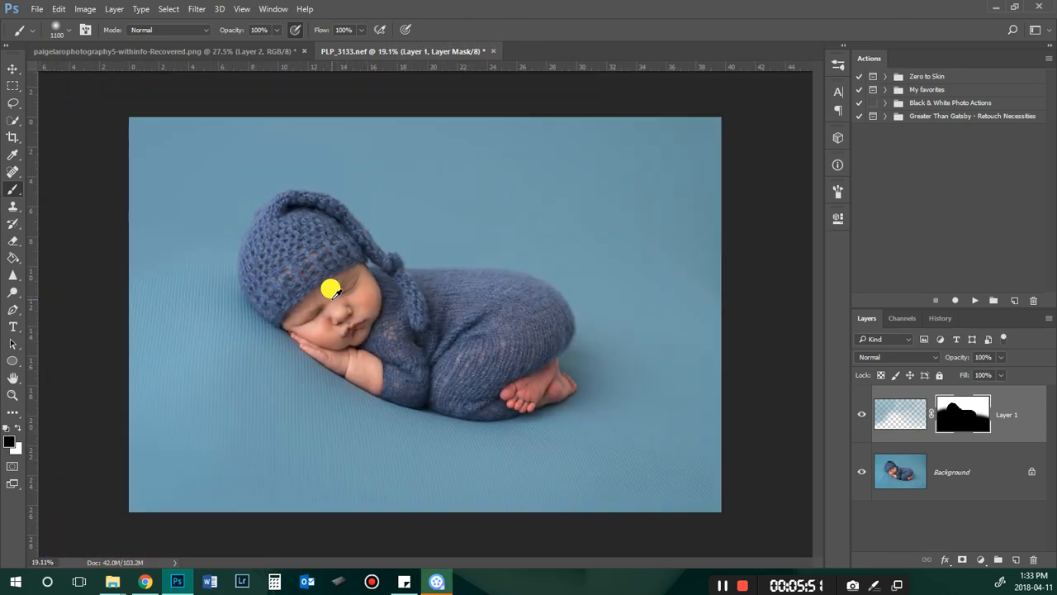
{"action": "right_click", "coordinate": [977, 504]}
{"action": "left_click", "coordinate": [911, 432]}
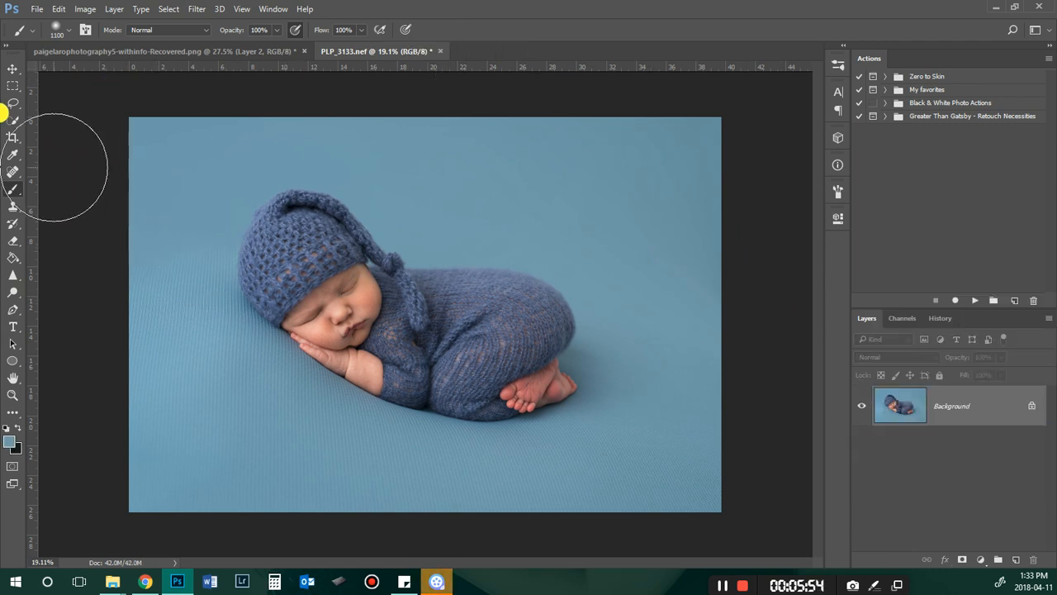
Step: Use the Patch tool in Source mode on an uneven area of the backdrop right of the baby, and deselect
{"action": "right_click", "coordinate": [13, 170]}
{"action": "left_click", "coordinate": [87, 196]}
{"action": "key", "text": "ctrl+plus"}
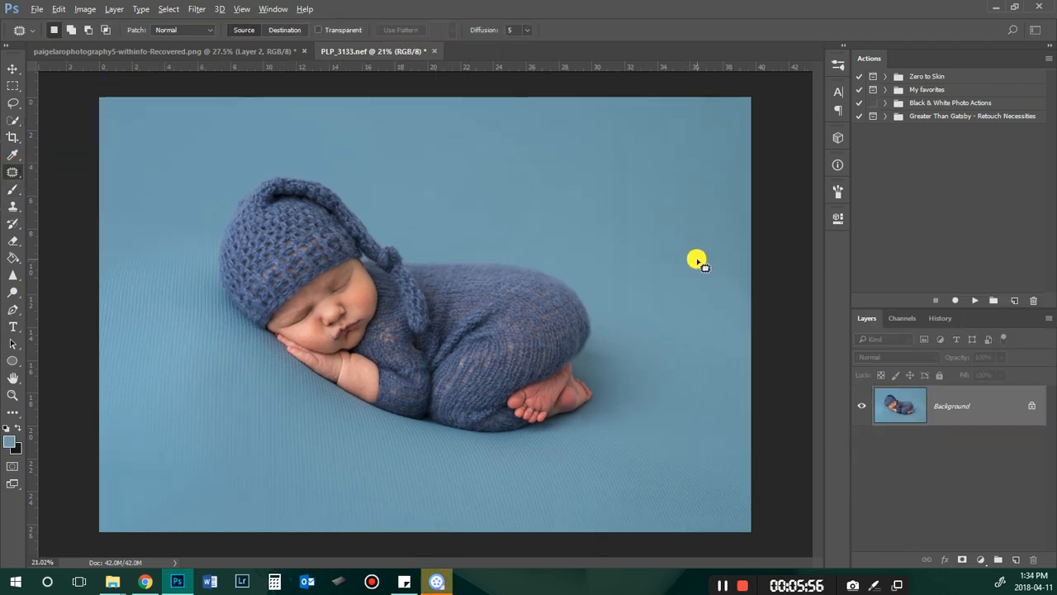
{"action": "scroll", "coordinate": [698, 262], "scroll_direction": "up", "scroll_amount": 2}
{"action": "mouse_move", "coordinate": [748, 219]}
{"action": "left_mouse_down"}
{"action": "mouse_move", "coordinate": [796, 314]}
{"action": "mouse_move", "coordinate": [720, 243]}
{"action": "left_mouse_up"}
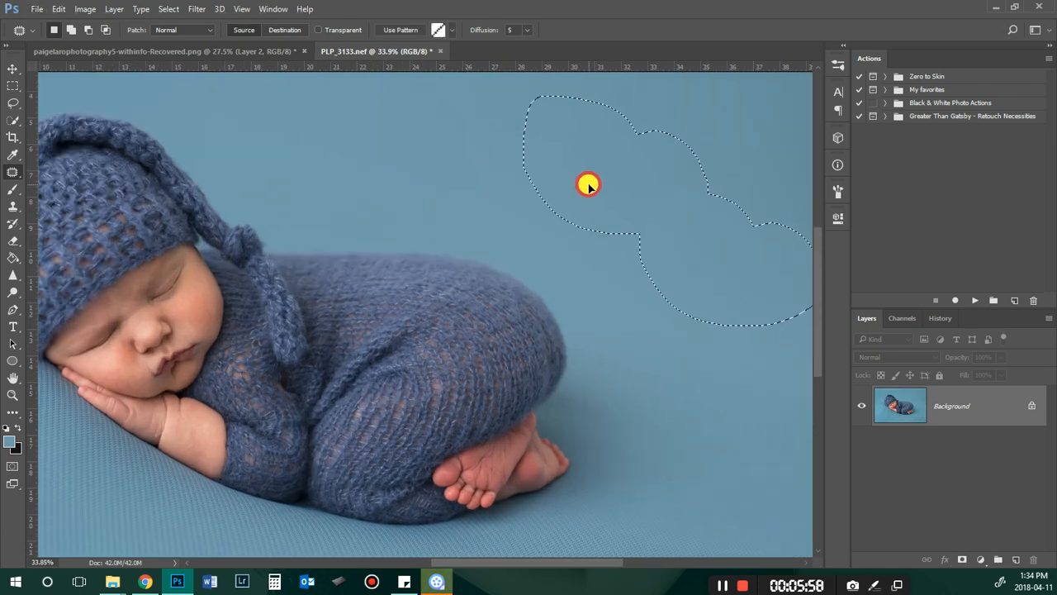
{"action": "key", "text": "ctrl+d"}
Step: Patch two uneven areas near the backdrop's right edge with smoother backdrop from up and to the left, deselecting after each
{"action": "scroll", "coordinate": [756, 346], "scroll_direction": "down", "scroll_amount": 4}
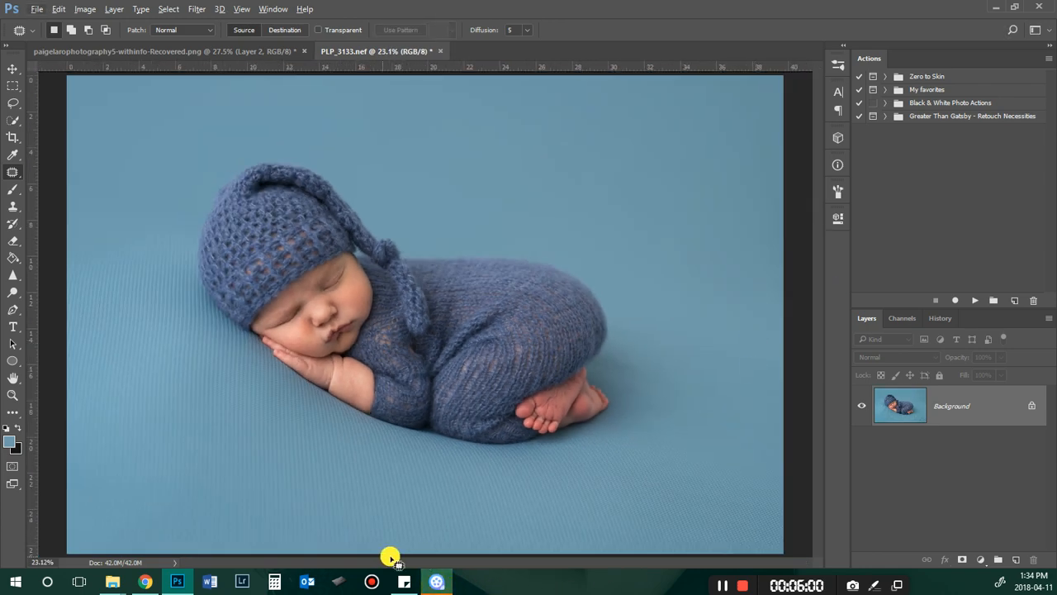
{"action": "mouse_move", "coordinate": [749, 221]}
{"action": "left_mouse_down"}
{"action": "mouse_move", "coordinate": [644, 249]}
{"action": "mouse_move", "coordinate": [742, 225]}
{"action": "left_mouse_up"}
{"action": "left_click_drag", "start_coordinate": [678, 217], "coordinate": [564, 132]}
{"action": "key", "text": "ctrl+d"}
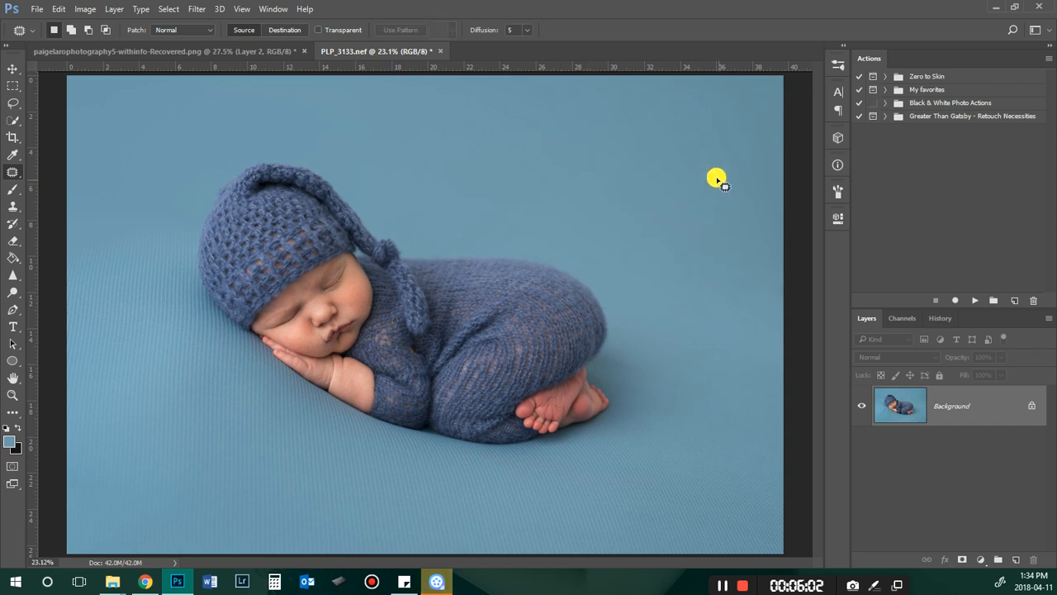
{"action": "left_click_drag", "start_coordinate": [775, 283], "coordinate": [721, 203]}
{"action": "left_click_drag", "start_coordinate": [746, 250], "coordinate": [615, 169]}
{"action": "key", "text": "ctrl+d"}
Step: Patch the uneven tones in the upper right part of the backdrop and deselect
{"action": "left_click_drag", "start_coordinate": [701, 83], "coordinate": [738, 151]}
{"action": "mouse_move", "coordinate": [541, 121]}
{"action": "left_mouse_down"}
{"action": "mouse_move", "coordinate": [578, 184]}
{"action": "mouse_move", "coordinate": [671, 216]}
{"action": "left_mouse_up"}
{"action": "mouse_move", "coordinate": [701, 263]}
{"action": "left_mouse_down"}
{"action": "mouse_move", "coordinate": [689, 248]}
{"action": "mouse_move", "coordinate": [694, 332]}
{"action": "left_mouse_up"}
{"action": "key", "text": "ctrl+d"}
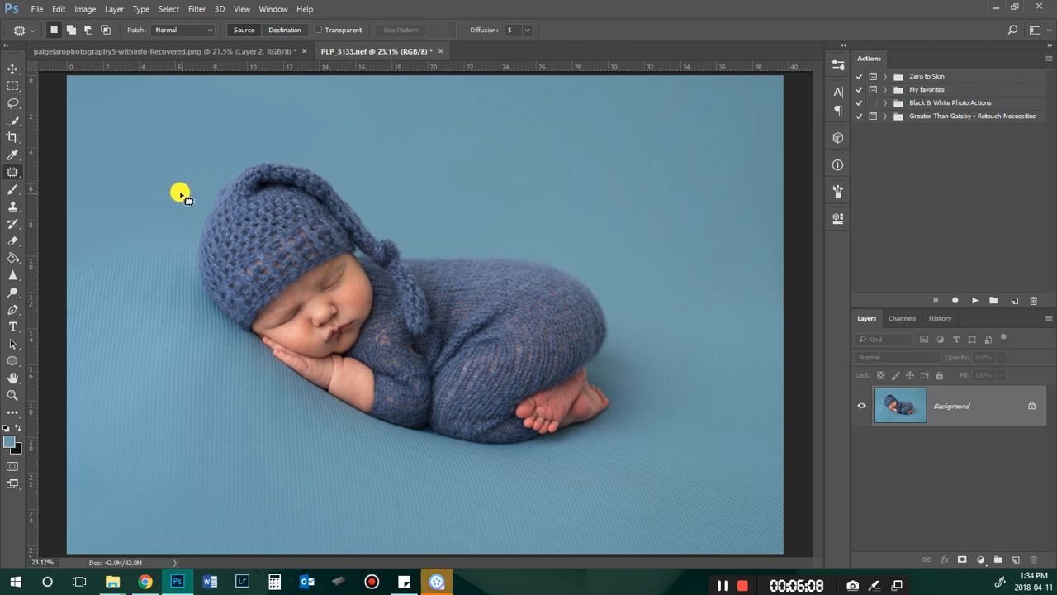
Step: Patch the uneven backdrop to the left of the baby's hat and clear the selection
{"action": "mouse_move", "coordinate": [171, 229]}
{"action": "left_mouse_down"}
{"action": "mouse_move", "coordinate": [69, 211]}
{"action": "mouse_move", "coordinate": [77, 169]}
{"action": "left_mouse_up"}
{"action": "left_click_drag", "start_coordinate": [124, 208], "coordinate": [138, 174]}
{"action": "key", "text": "ctrl+d"}
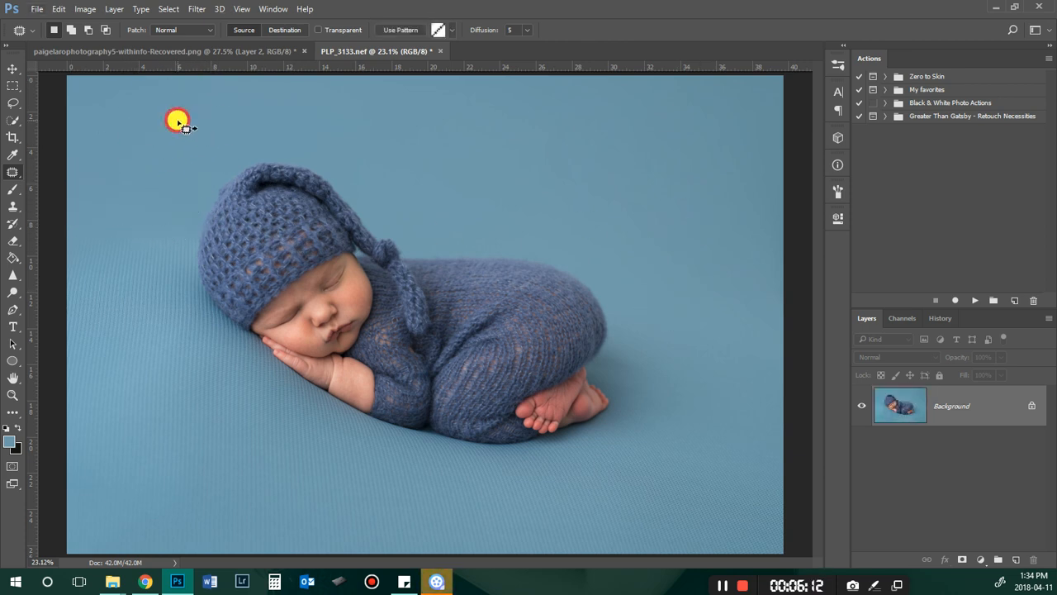
{"action": "mouse_move", "coordinate": [170, 198]}
{"action": "left_mouse_down"}
{"action": "mouse_move", "coordinate": [154, 134]}
{"action": "mouse_move", "coordinate": [82, 168]}
{"action": "mouse_move", "coordinate": [137, 205]}
{"action": "mouse_move", "coordinate": [165, 171]}
{"action": "left_mouse_up"}
{"action": "key", "text": "ctrl+d"}
Step: Patch the backdrop above the baby's back with smoother backdrop from further left, and deselect
{"action": "mouse_move", "coordinate": [549, 199]}
{"action": "left_mouse_down"}
{"action": "mouse_move", "coordinate": [566, 194]}
{"action": "mouse_move", "coordinate": [545, 197]}
{"action": "left_mouse_up"}
{"action": "mouse_move", "coordinate": [587, 123]}
{"action": "left_mouse_down"}
{"action": "mouse_move", "coordinate": [694, 204]}
{"action": "mouse_move", "coordinate": [660, 175]}
{"action": "left_mouse_up"}
{"action": "left_click_drag", "start_coordinate": [620, 184], "coordinate": [513, 172]}
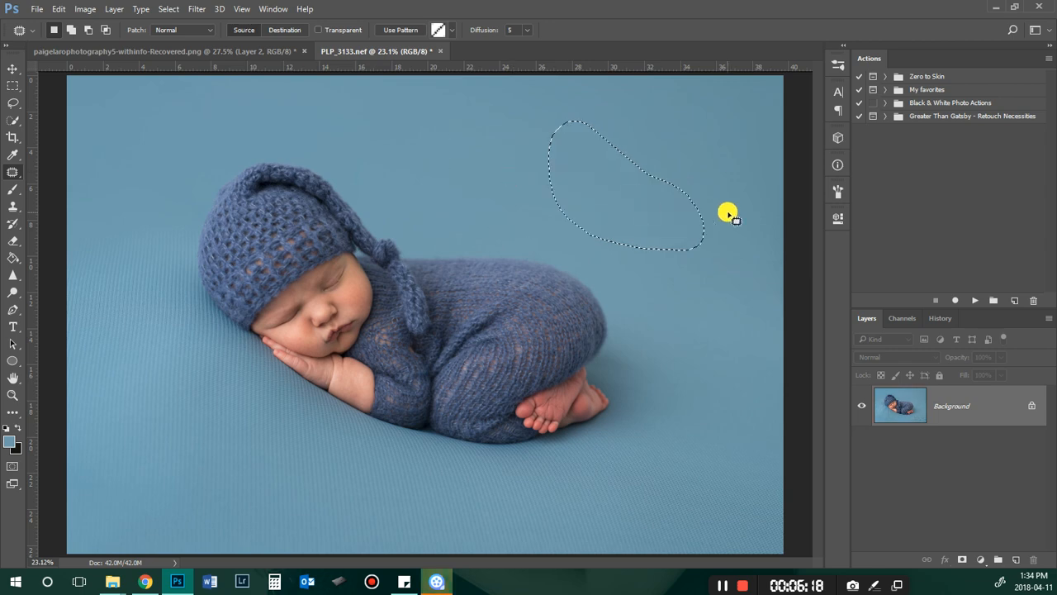
{"action": "key", "text": "ctrl+d"}
Step: Examine the smoothed backdrop up close and as a whole, including the areas around the baby's hat and face
{"action": "scroll", "coordinate": [780, 306], "scroll_direction": "down", "scroll_amount": 3}
{"action": "scroll", "coordinate": [204, 237], "scroll_direction": "up", "scroll_amount": 3}
{"action": "scroll", "coordinate": [550, 309], "scroll_direction": "up", "scroll_amount": 5}
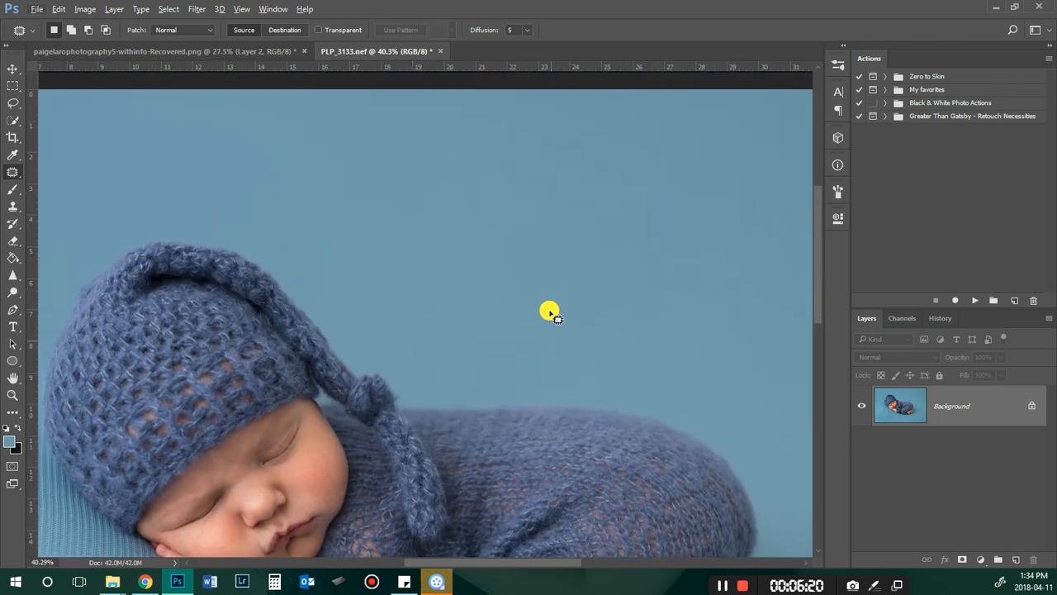
{"action": "scroll", "coordinate": [232, 315], "scroll_direction": "up", "scroll_amount": 2}
{"action": "scroll", "coordinate": [78, 314], "scroll_direction": "up", "scroll_amount": 5}
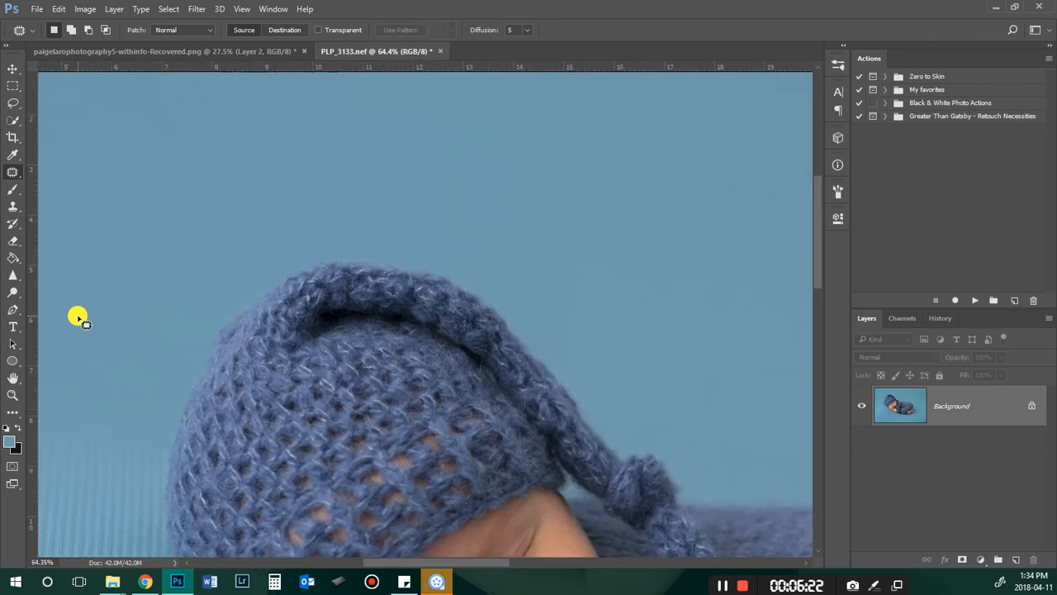
{"action": "scroll", "coordinate": [151, 329], "scroll_direction": "down", "scroll_amount": 1}
{"action": "scroll", "coordinate": [150, 329], "scroll_direction": "down", "scroll_amount": 8}
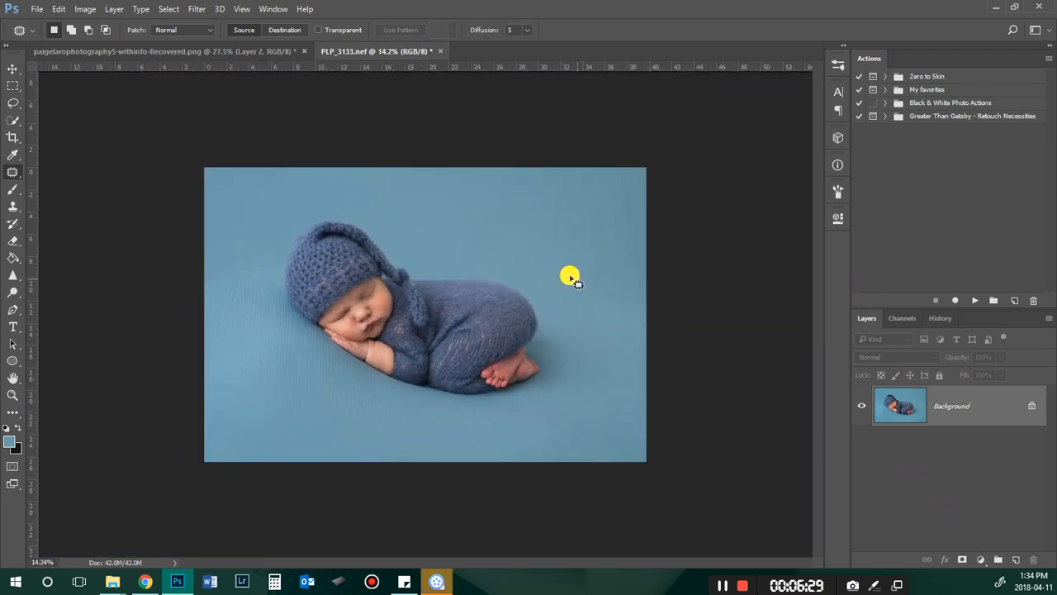
{"action": "scroll", "coordinate": [385, 326], "scroll_direction": "up", "scroll_amount": 6}
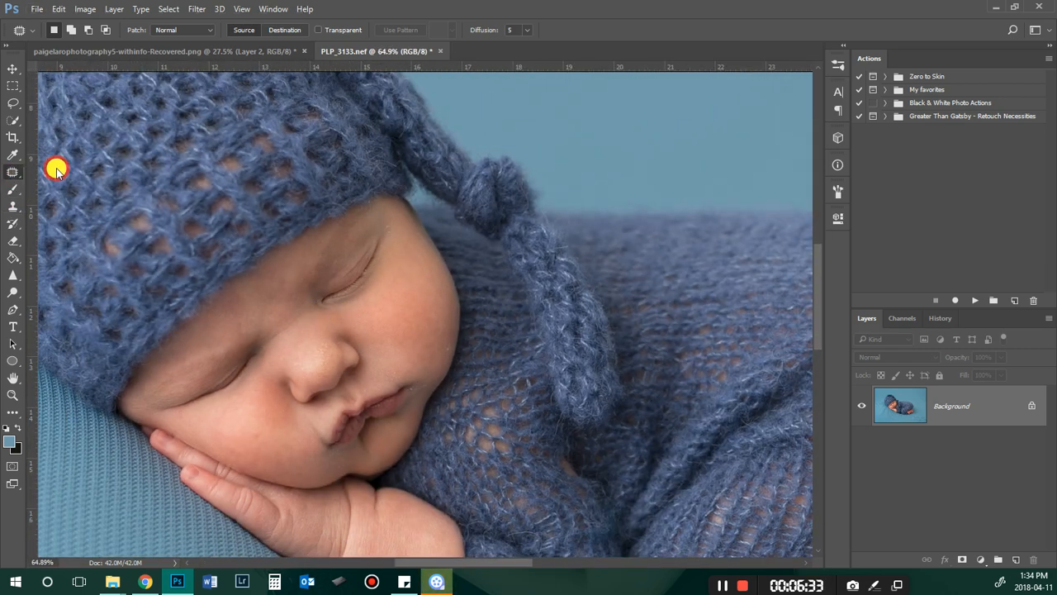
Step: Heal the small blemishes on the baby's cheeks, mouth area and forehead with the Spot Healing Brush
{"action": "left_click", "coordinate": [55, 169]}
{"action": "scroll", "coordinate": [385, 323], "scroll_direction": "up", "scroll_amount": 3}
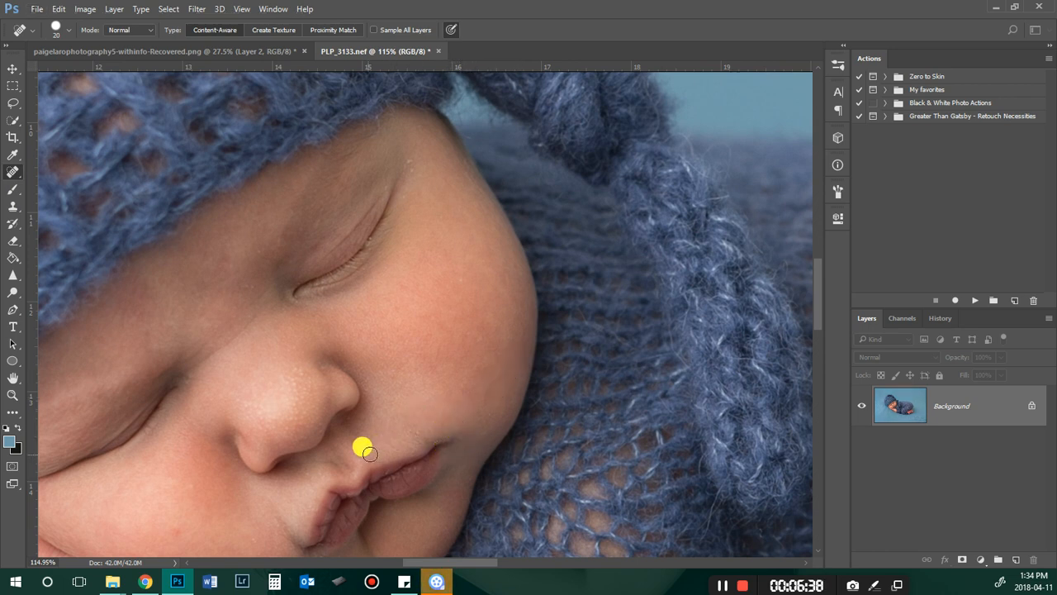
{"action": "scroll", "coordinate": [369, 448], "scroll_direction": "down", "scroll_amount": 3}
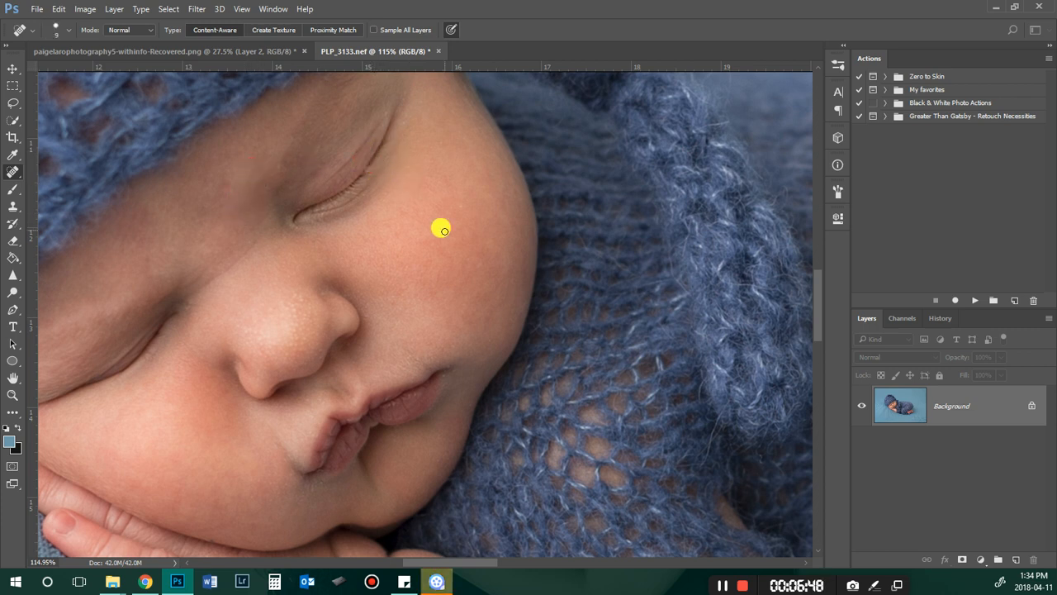
{"action": "scroll", "coordinate": [350, 288], "scroll_direction": "down", "scroll_amount": 5}
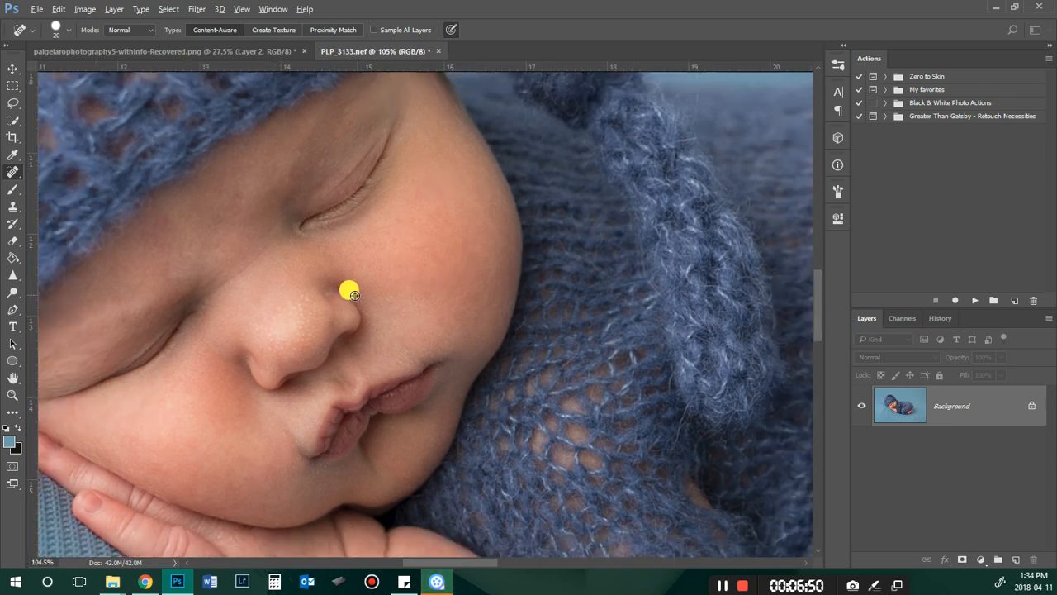
{"action": "scroll", "coordinate": [267, 373], "scroll_direction": "up", "scroll_amount": 5}
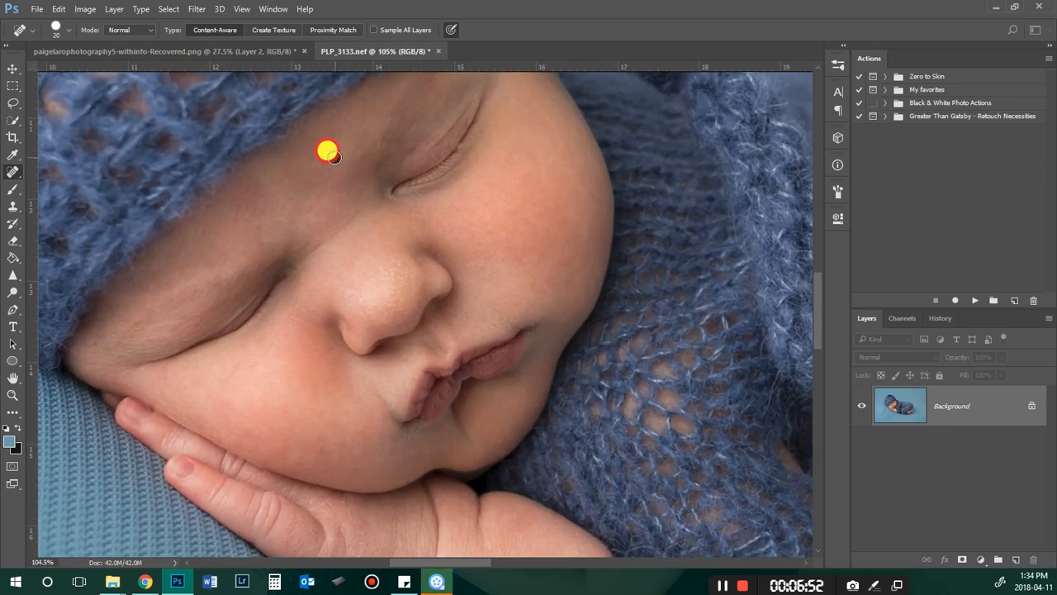
{"action": "scroll", "coordinate": [391, 463], "scroll_direction": "down", "scroll_amount": 1}
Step: Start the Liquify filter on the photo and enlarge its warp brush to size 1300
{"action": "scroll", "coordinate": [391, 463], "scroll_direction": "down", "scroll_amount": 6}
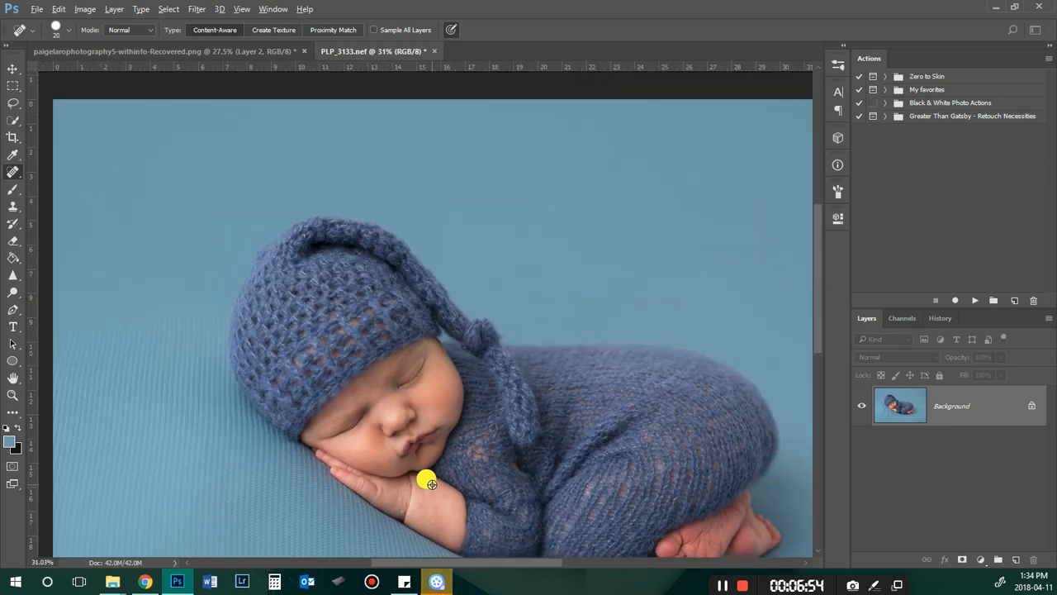
{"action": "scroll", "coordinate": [554, 371], "scroll_direction": "up", "scroll_amount": 1}
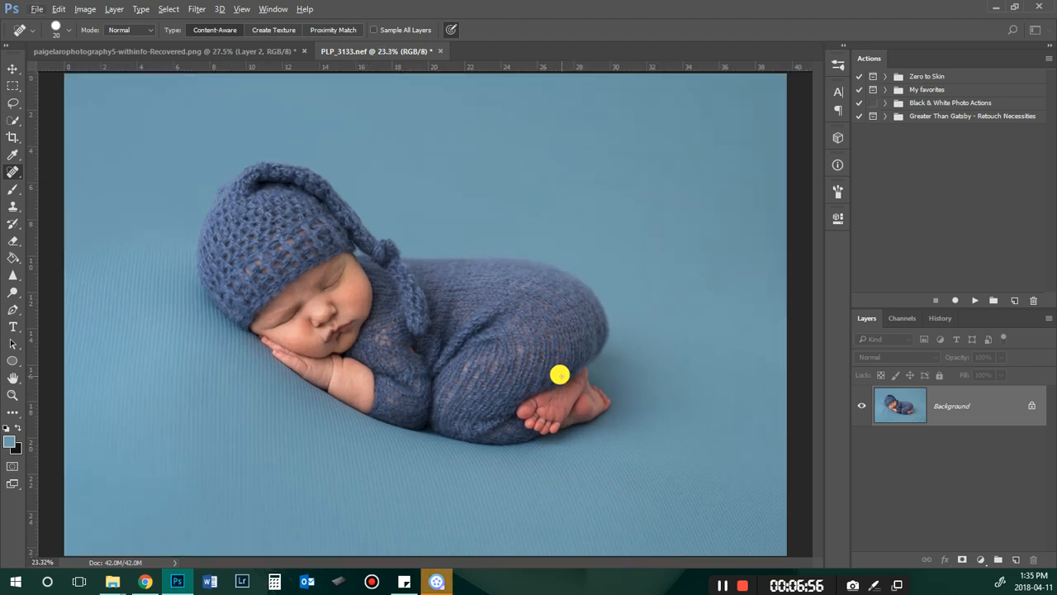
{"action": "scroll", "coordinate": [477, 219], "scroll_direction": "down", "scroll_amount": 2}
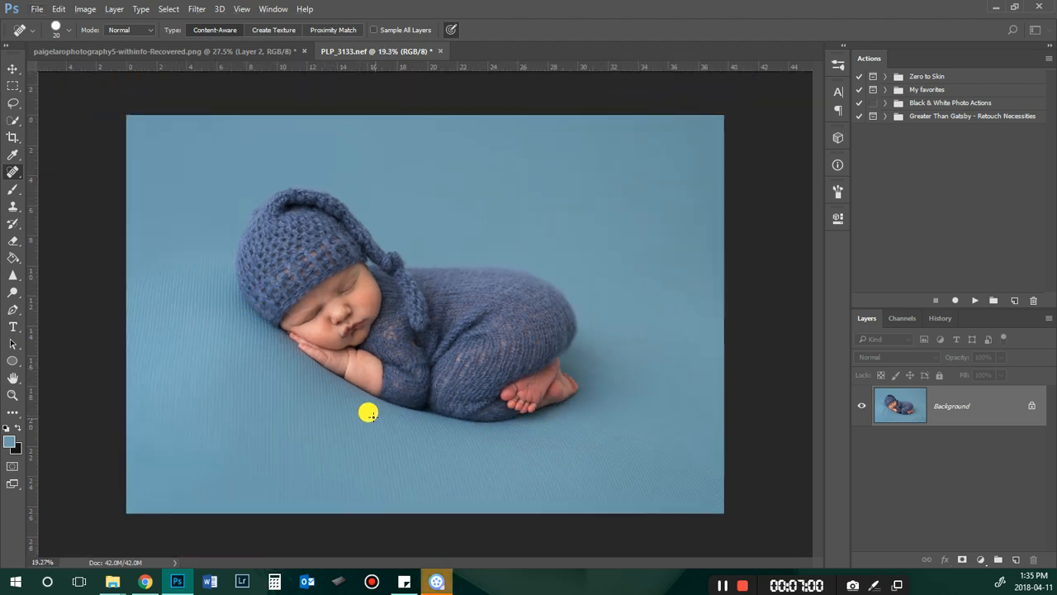
{"action": "left_click_drag", "start_coordinate": [405, 413], "coordinate": [688, 389]}
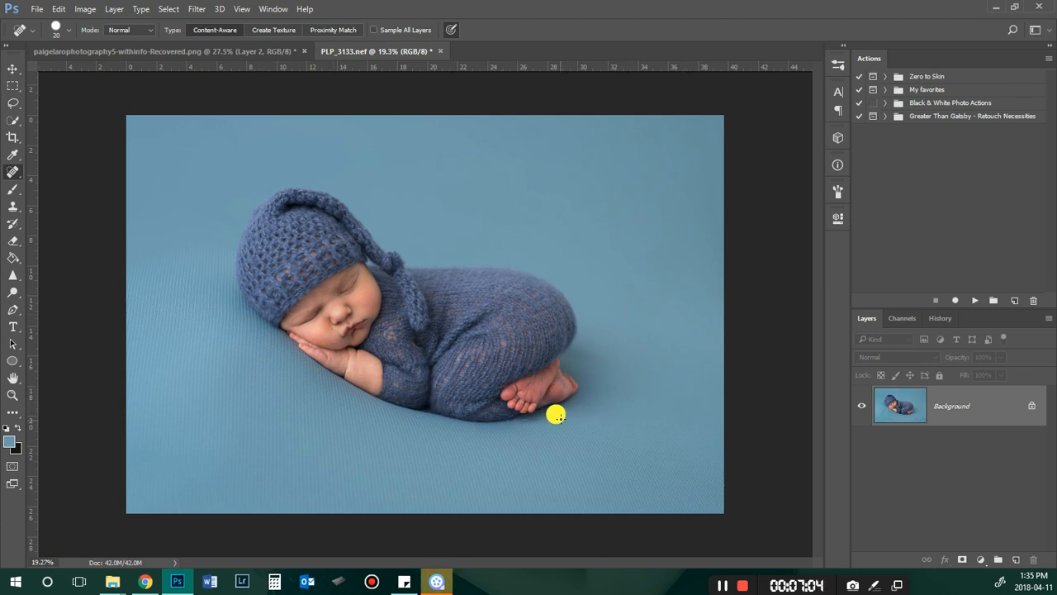
{"action": "left_click", "coordinate": [196, 9]}
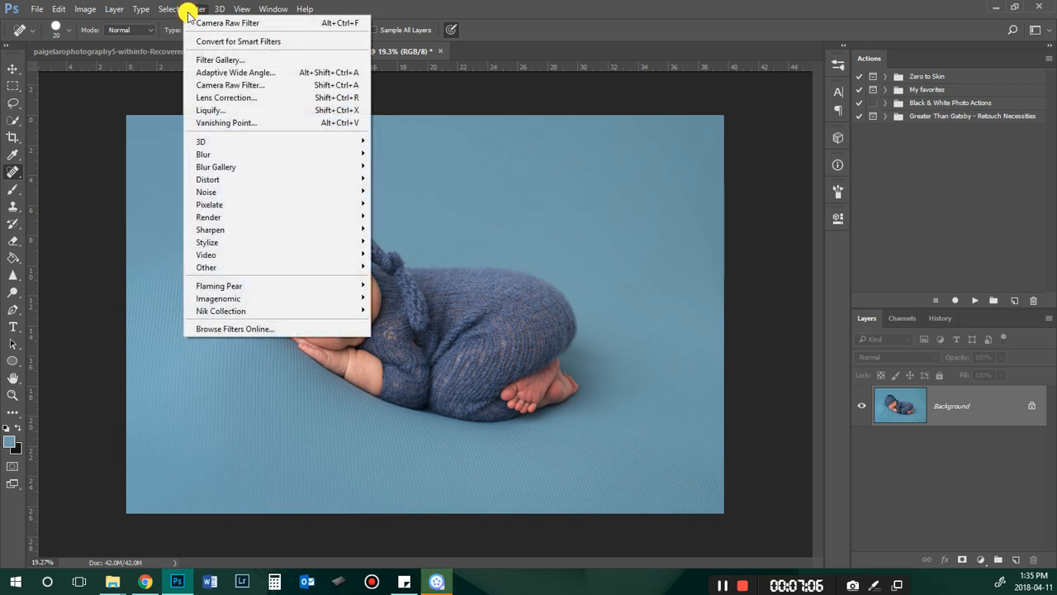
{"action": "left_click", "coordinate": [208, 109]}
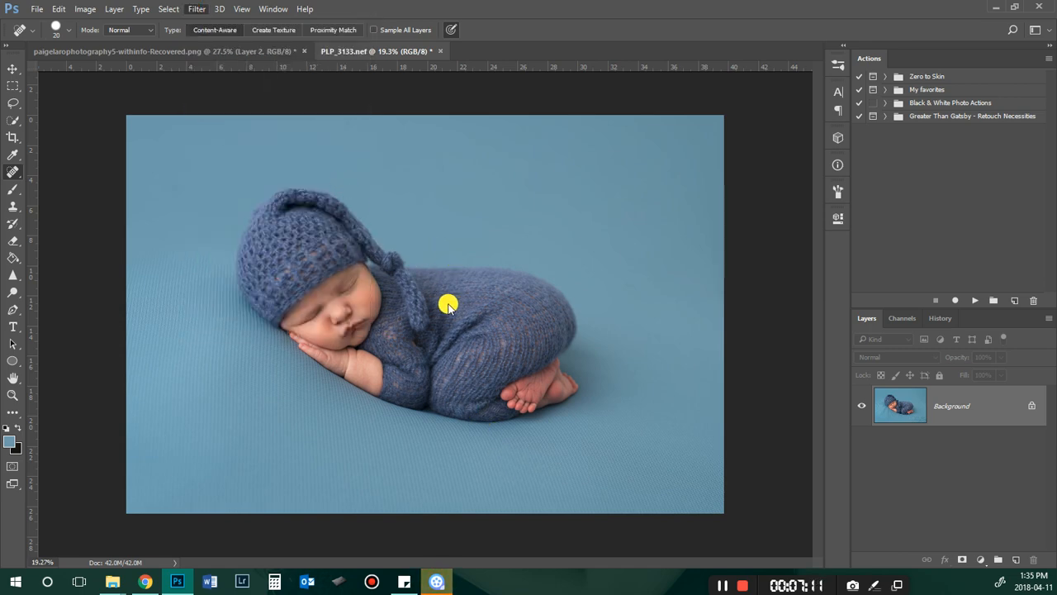
{"action": "key", "text": "bracketright"}
{"action": "key", "text": "bracketright"}
{"action": "key", "text": "bracketright"}
{"action": "key", "text": "bracketright"}
{"action": "key", "text": "bracketright"}
{"action": "key", "text": "bracketright"}
{"action": "key", "text": "bracketright"}
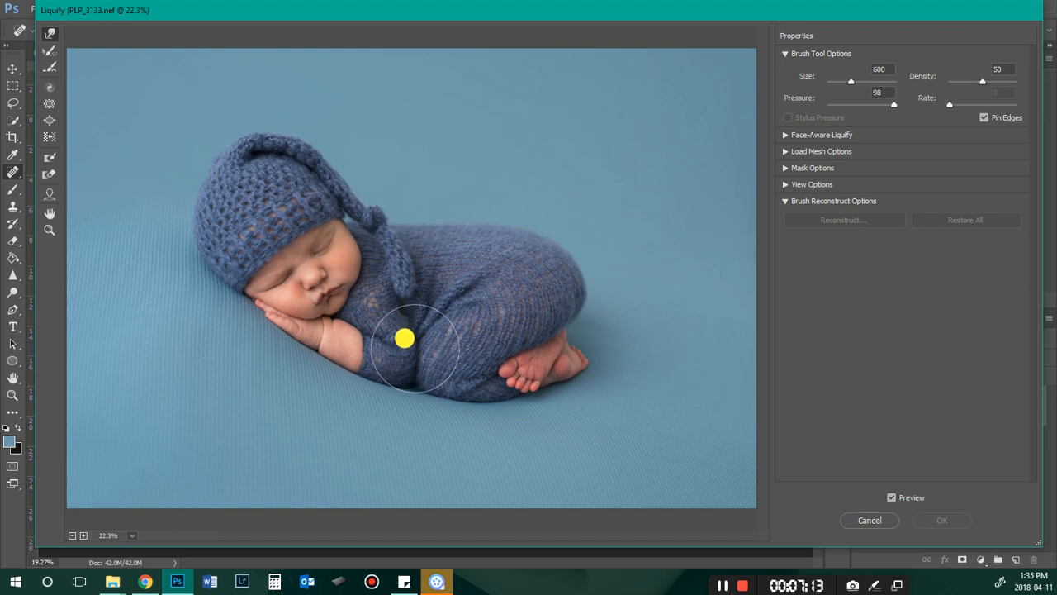
{"action": "key", "text": "bracketleft"}
{"action": "key", "text": "bracketleft"}
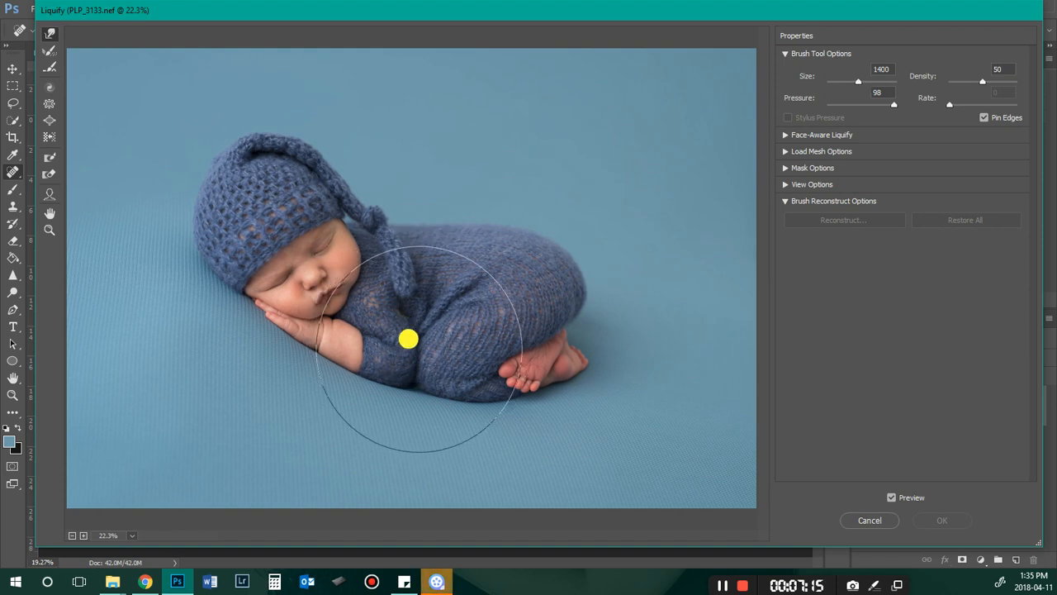
Step: Warp the baby's lower outline between elbow and knee slightly downward and nudge the surrounding fabric into a smoother curve
{"action": "left_click_drag", "start_coordinate": [411, 336], "coordinate": [397, 398]}
{"action": "left_click_drag", "start_coordinate": [500, 435], "coordinate": [503, 437]}
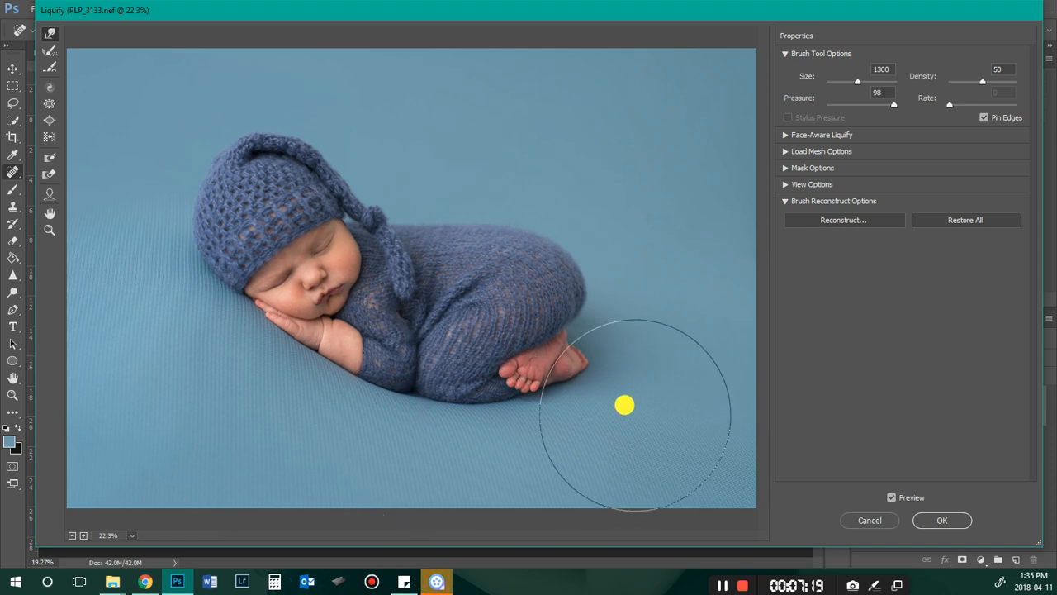
{"action": "left_click_drag", "start_coordinate": [618, 391], "coordinate": [617, 392]}
{"action": "left_click_drag", "start_coordinate": [275, 381], "coordinate": [273, 387]}
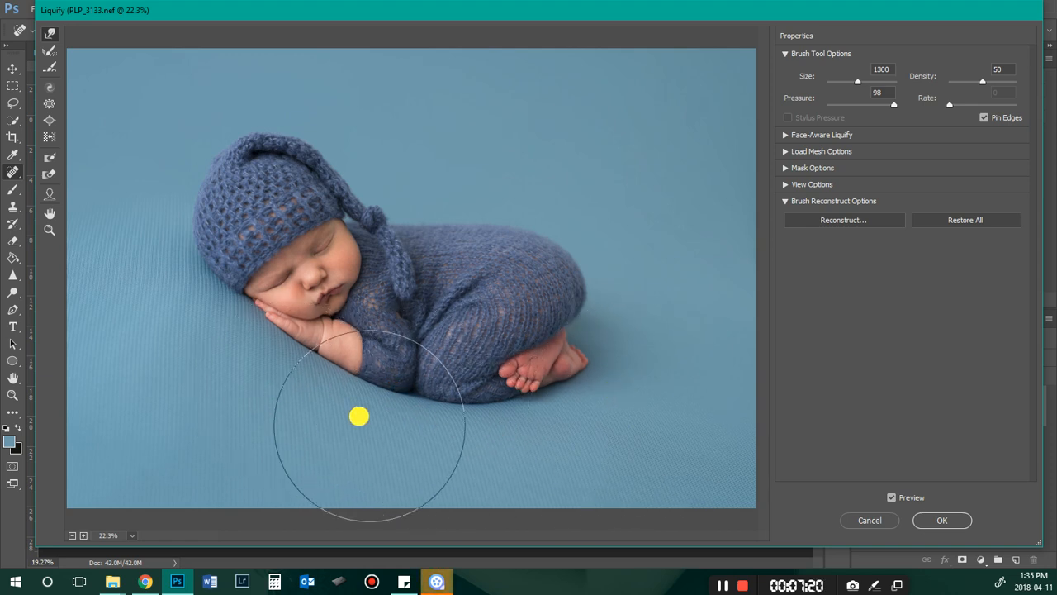
{"action": "left_click_drag", "start_coordinate": [388, 423], "coordinate": [392, 429]}
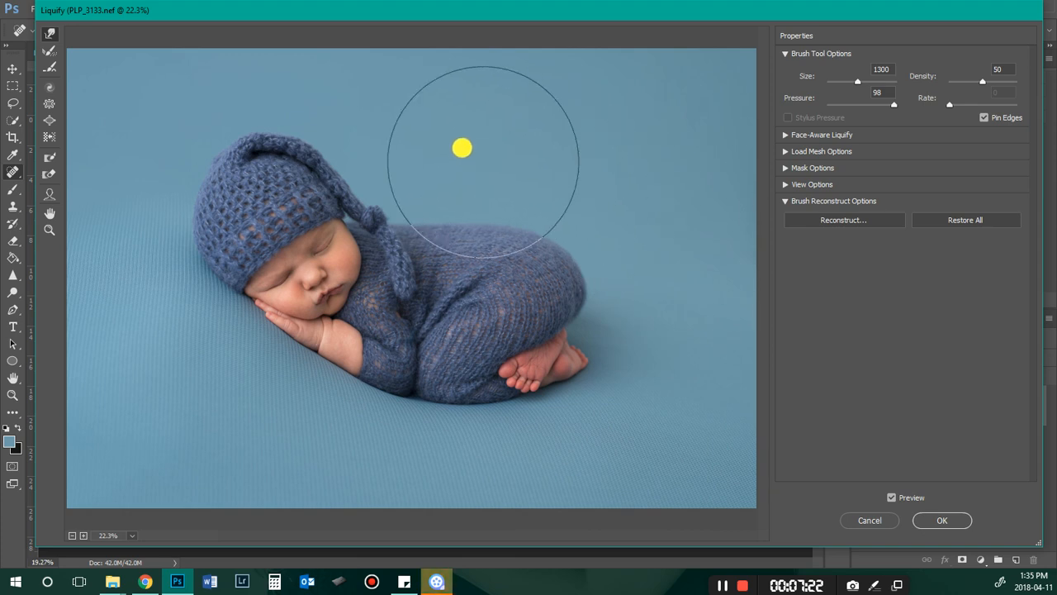
Step: Push the outline of the baby's back and bottom slightly inward and apply the Liquify changes
{"action": "mouse_move", "coordinate": [449, 155]}
{"action": "left_mouse_down"}
{"action": "mouse_move", "coordinate": [450, 165]}
{"action": "mouse_move", "coordinate": [419, 171]}
{"action": "left_mouse_up"}
{"action": "left_click_drag", "start_coordinate": [660, 273], "coordinate": [594, 261]}
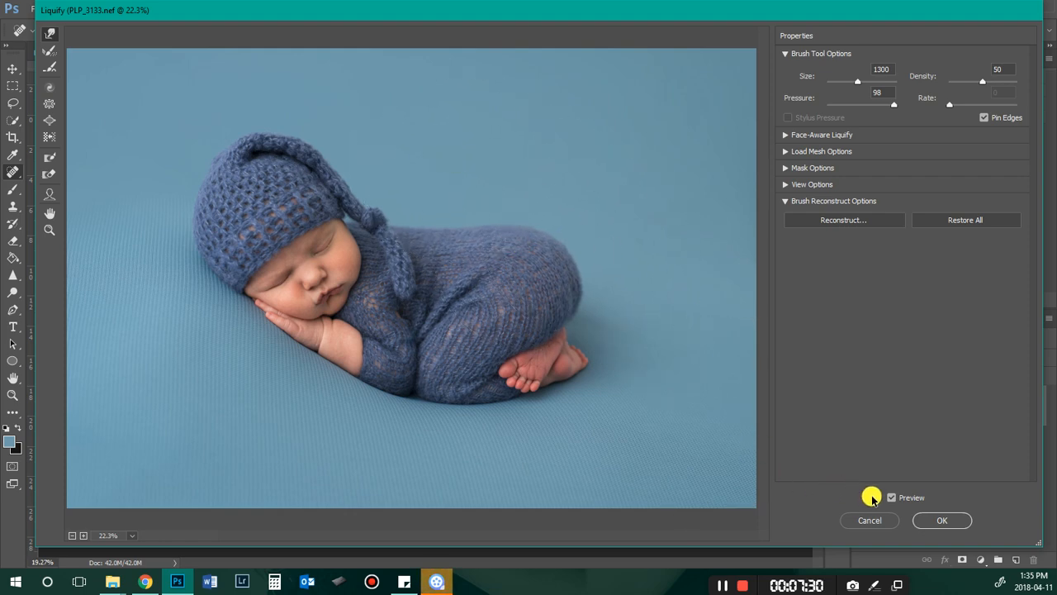
{"action": "left_click", "coordinate": [958, 519]}
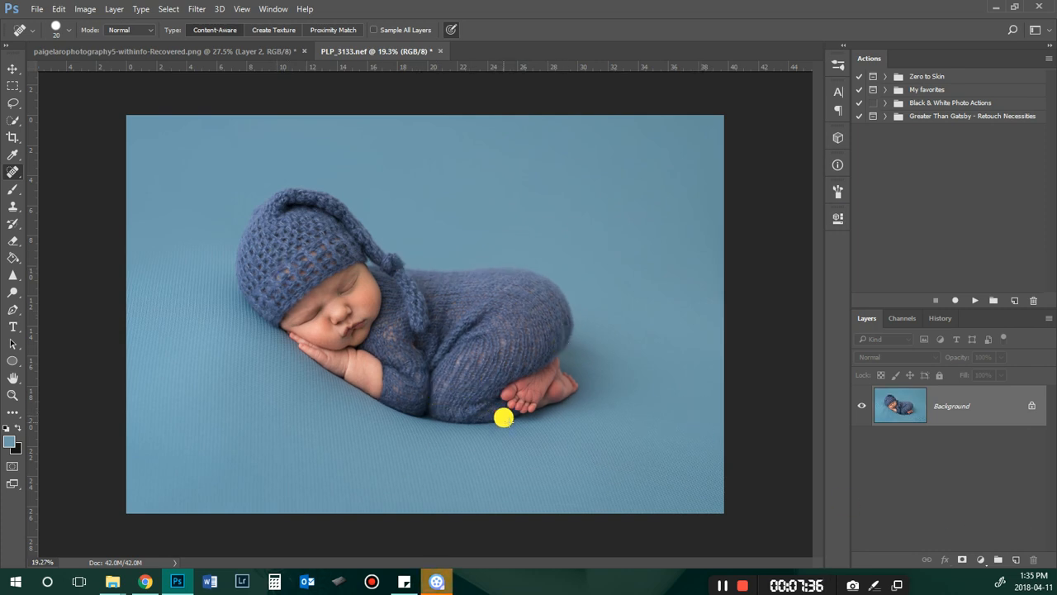
Step: Examine the baby's arm, face and feet up close and the liquified photo as a whole
{"action": "scroll", "coordinate": [413, 371], "scroll_direction": "up", "scroll_amount": 5}
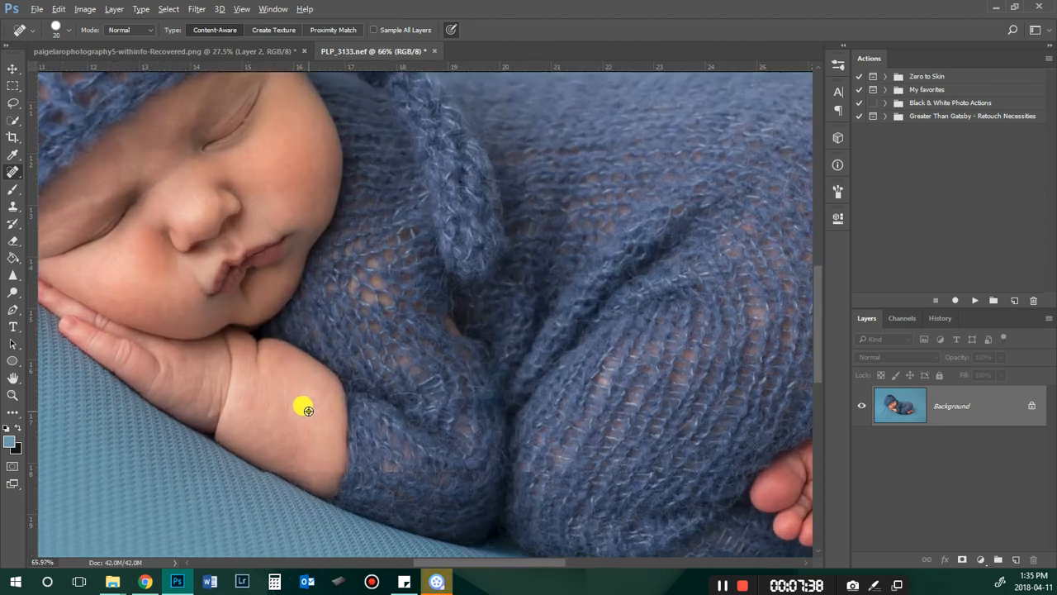
{"action": "scroll", "coordinate": [297, 404], "scroll_direction": "down", "scroll_amount": 3}
{"action": "scroll", "coordinate": [260, 288], "scroll_direction": "up", "scroll_amount": 8}
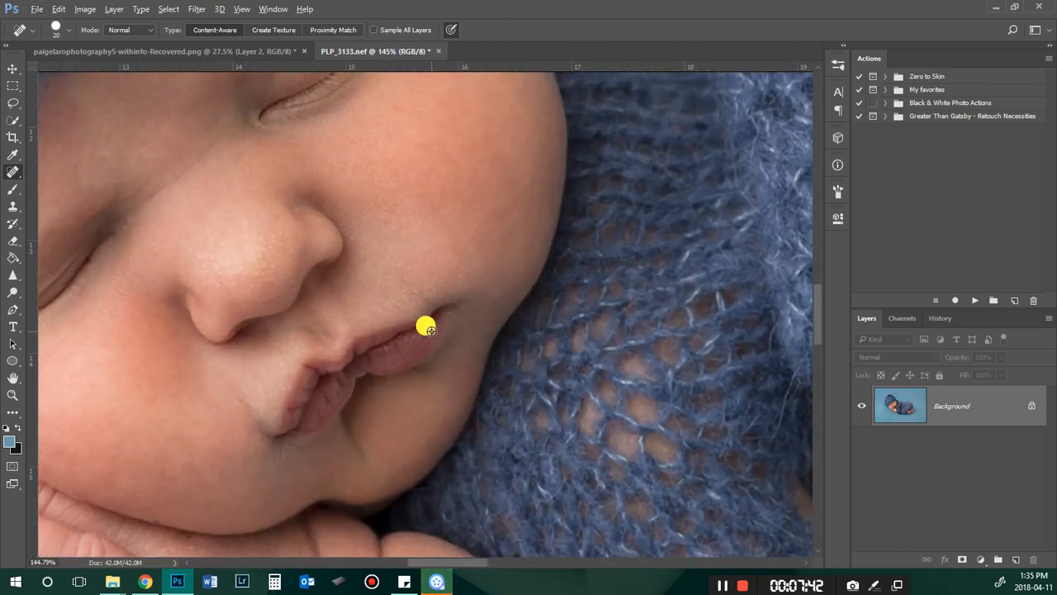
{"action": "scroll", "coordinate": [424, 323], "scroll_direction": "down", "scroll_amount": 1}
{"action": "scroll", "coordinate": [274, 378], "scroll_direction": "down", "scroll_amount": 8}
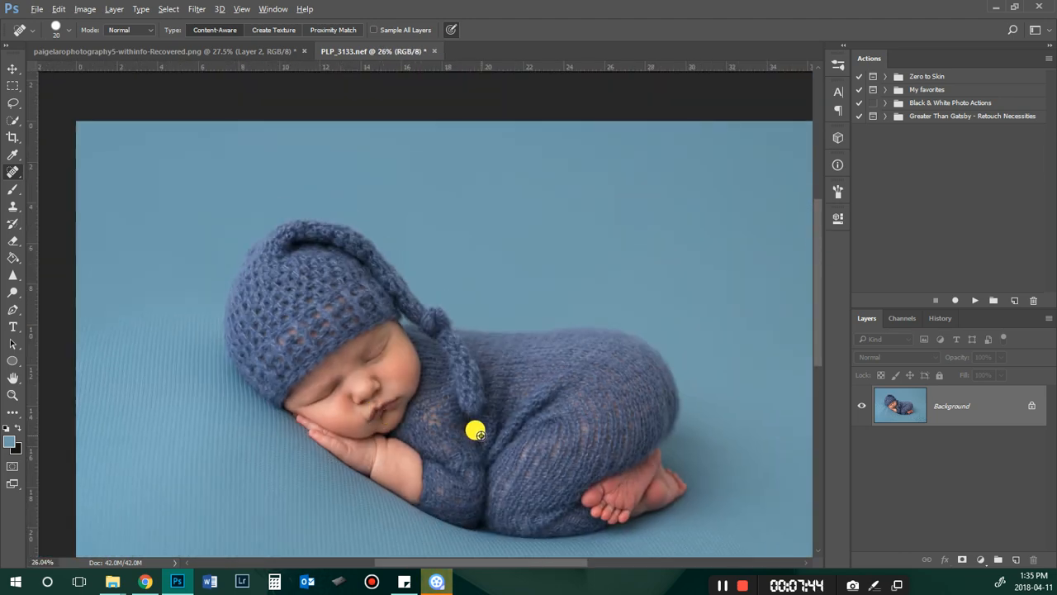
{"action": "scroll", "coordinate": [762, 460], "scroll_direction": "up", "scroll_amount": 5}
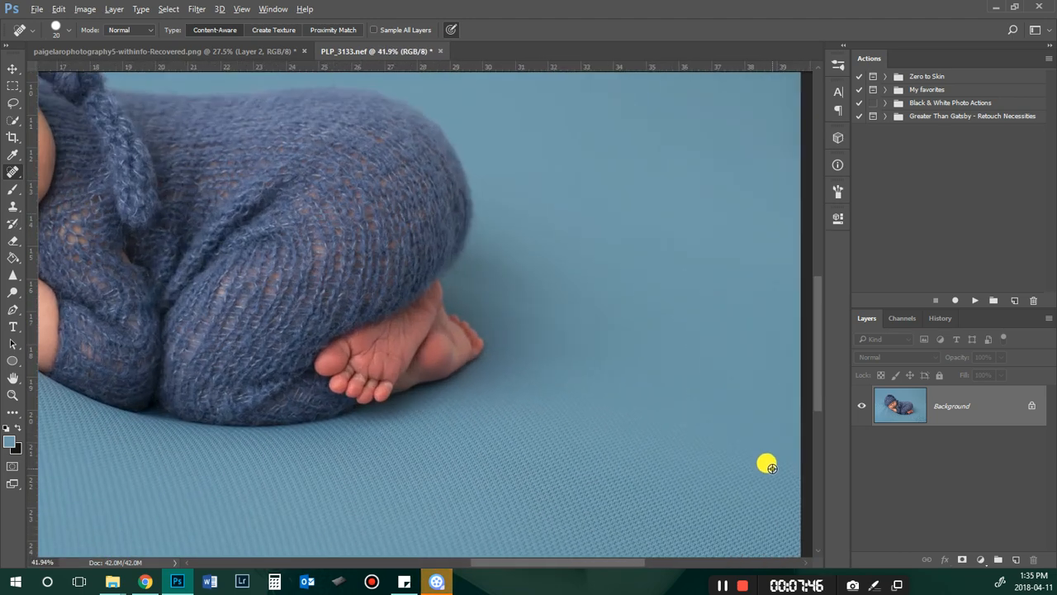
{"action": "scroll", "coordinate": [685, 427], "scroll_direction": "down", "scroll_amount": 6}
{"action": "scroll", "coordinate": [488, 354], "scroll_direction": "up", "scroll_amount": 1}
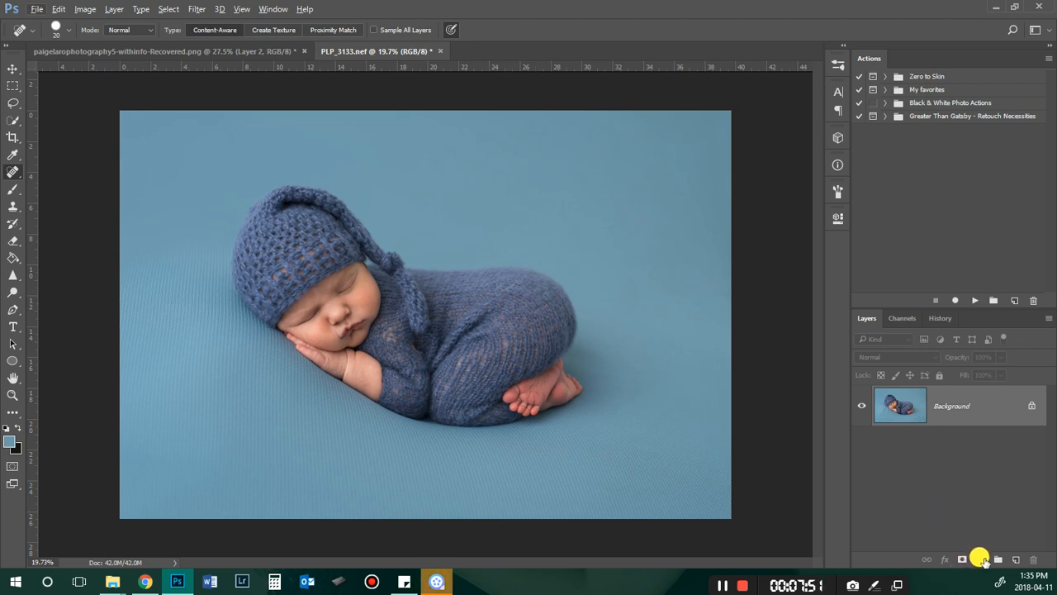
Step: Add a Hue/Saturation adjustment layer for Reds, shift the hue to -180 as a guide and narrow the range's upper limits to 348°\19°
{"action": "left_click", "coordinate": [980, 560]}
{"action": "left_click", "coordinate": [973, 400]}
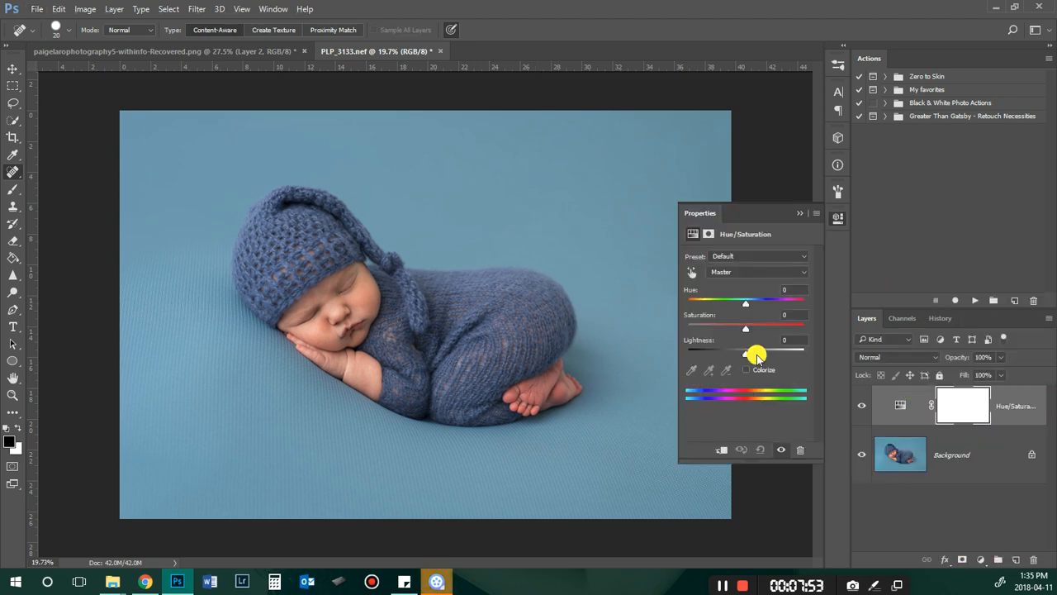
{"action": "left_click", "coordinate": [736, 274]}
{"action": "left_click", "coordinate": [736, 291]}
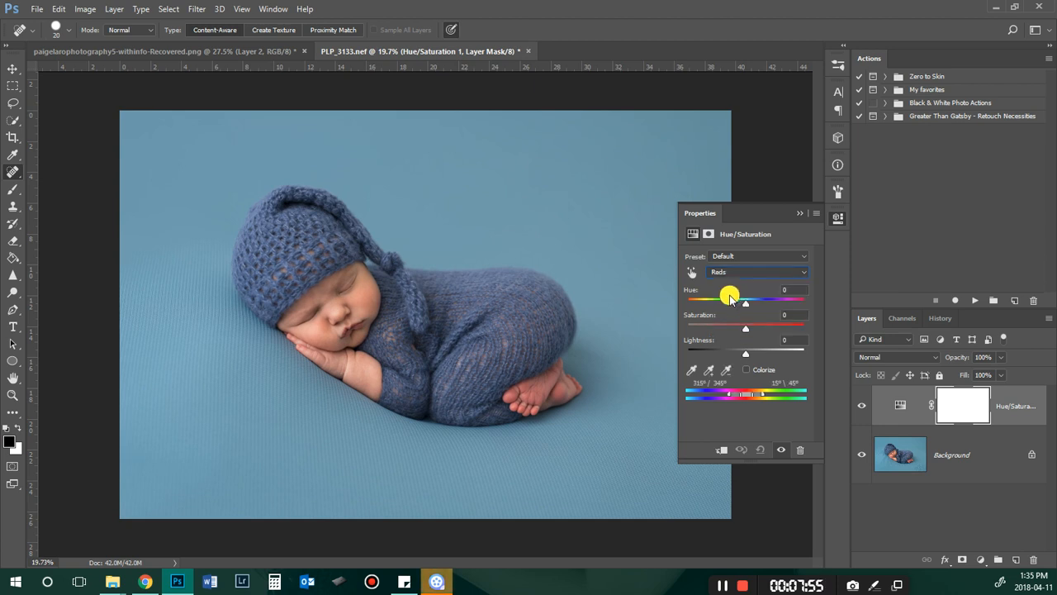
{"action": "left_click_drag", "start_coordinate": [745, 303], "coordinate": [653, 300]}
{"action": "left_click_drag", "start_coordinate": [764, 396], "coordinate": [752, 394]}
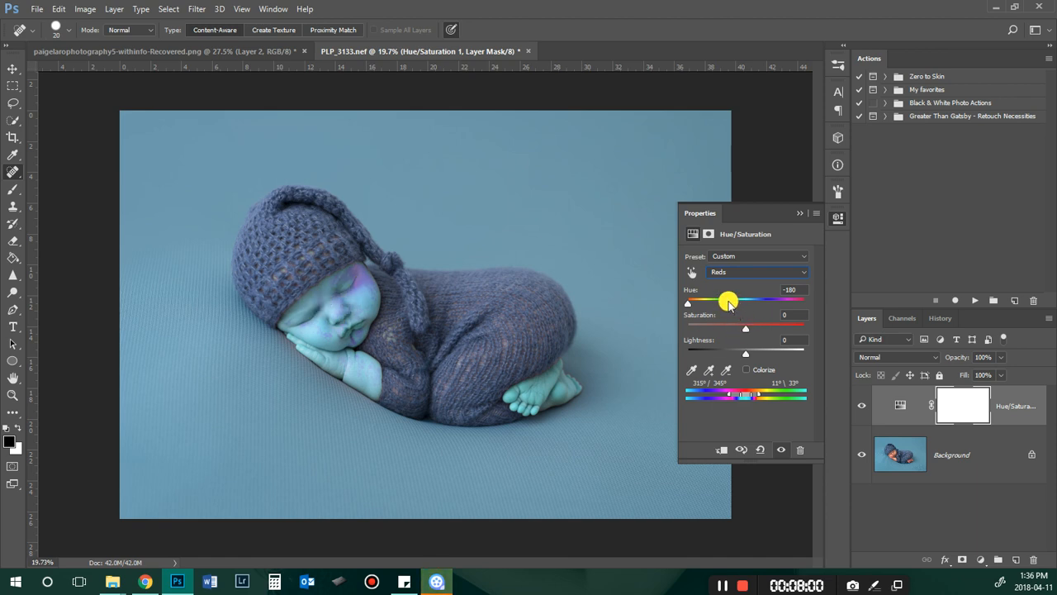
{"action": "mouse_move", "coordinate": [758, 398]}
{"action": "left_mouse_down"}
{"action": "mouse_move", "coordinate": [747, 400]}
{"action": "mouse_move", "coordinate": [820, 406]}
{"action": "mouse_move", "coordinate": [754, 398]}
{"action": "left_mouse_up"}
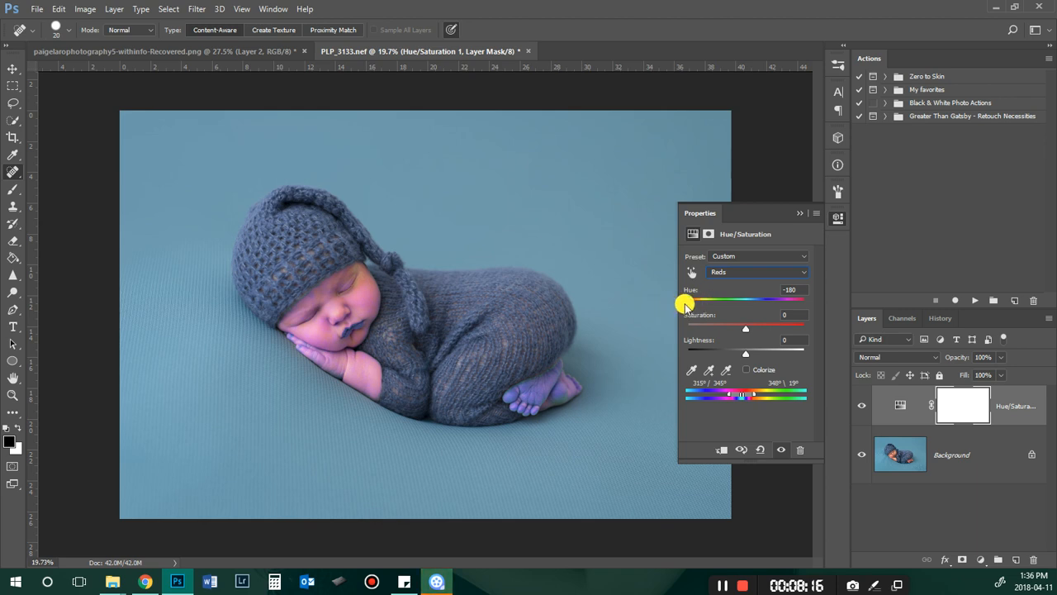
Step: Set the Reds hue to +6 and compare the skin tones with the adjustment layer hidden and shown
{"action": "left_click_drag", "start_coordinate": [686, 302], "coordinate": [748, 327]}
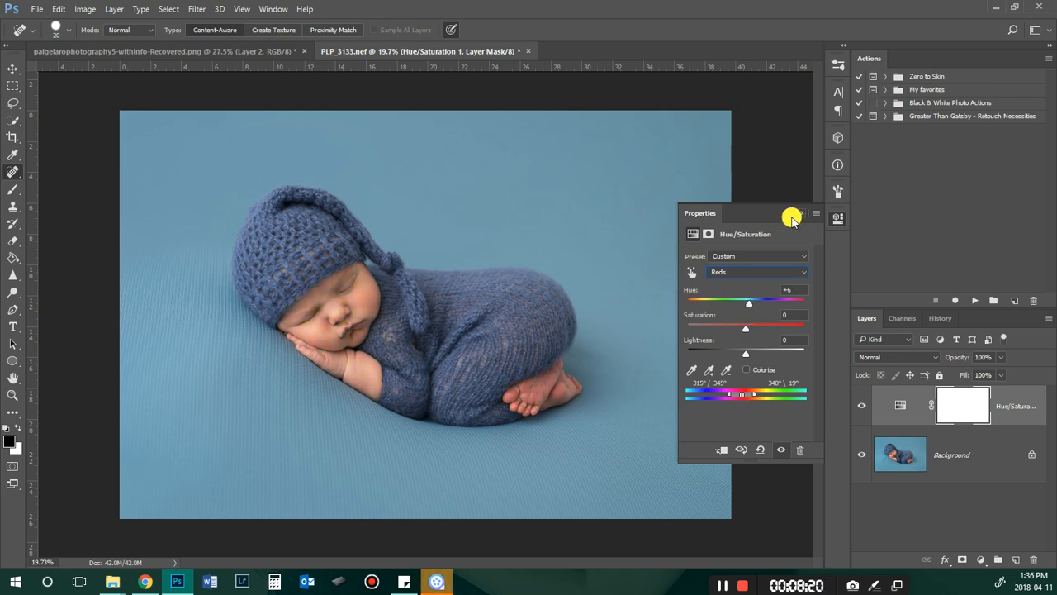
{"action": "left_click", "coordinate": [798, 213]}
{"action": "left_click", "coordinate": [859, 405]}
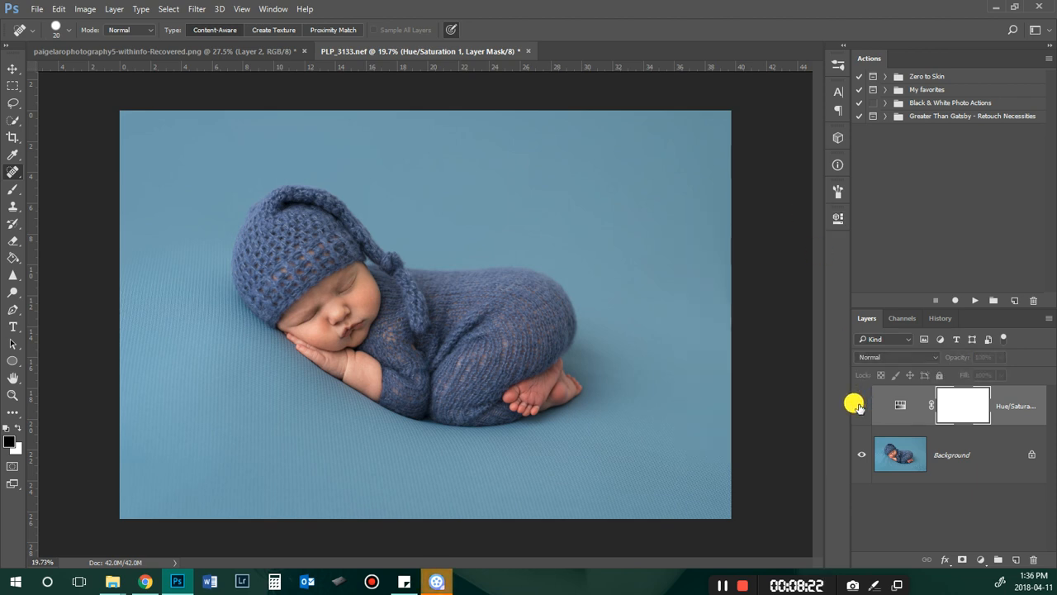
{"action": "left_click", "coordinate": [859, 405]}
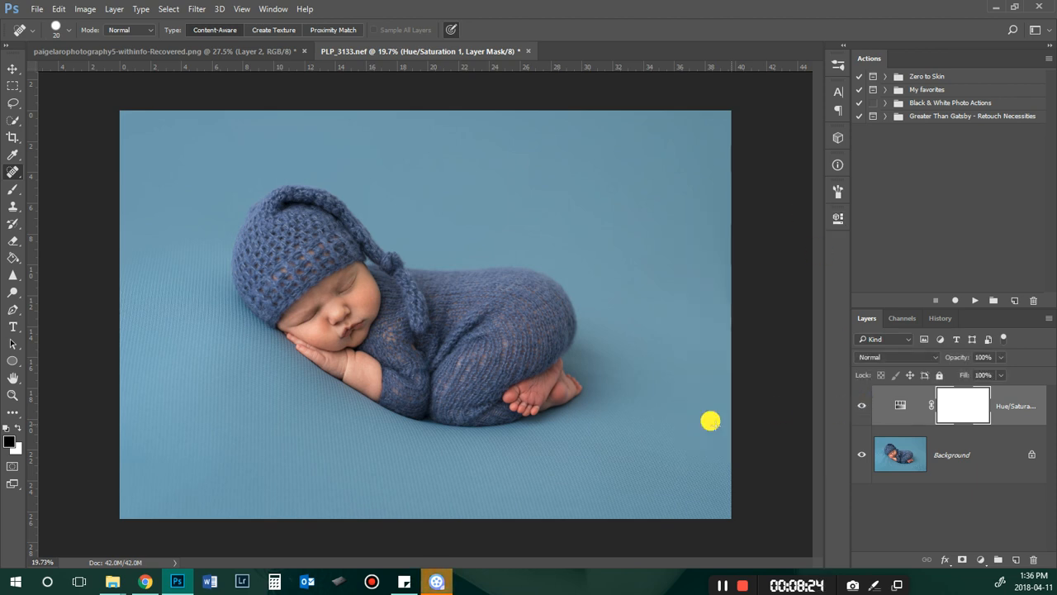
{"action": "left_click", "coordinate": [860, 406]}
{"action": "left_click", "coordinate": [860, 406]}
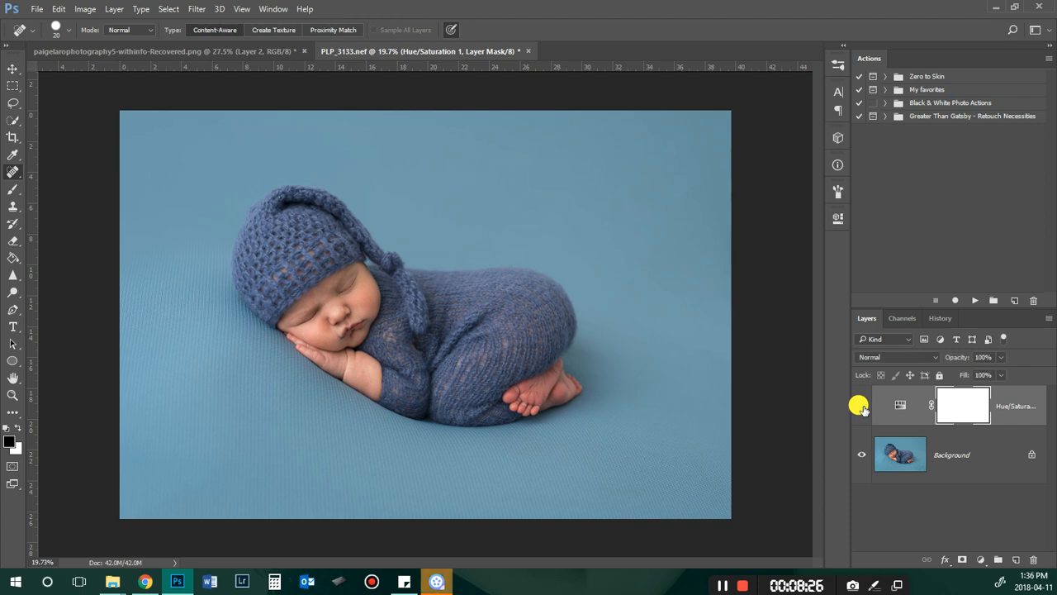
Step: Paint the baby's lips out of the Hue/Saturation layer mask with a small black brush
{"action": "scroll", "coordinate": [280, 310], "scroll_direction": "up", "scroll_amount": 10}
{"action": "scroll", "coordinate": [370, 308], "scroll_direction": "up", "scroll_amount": 4}
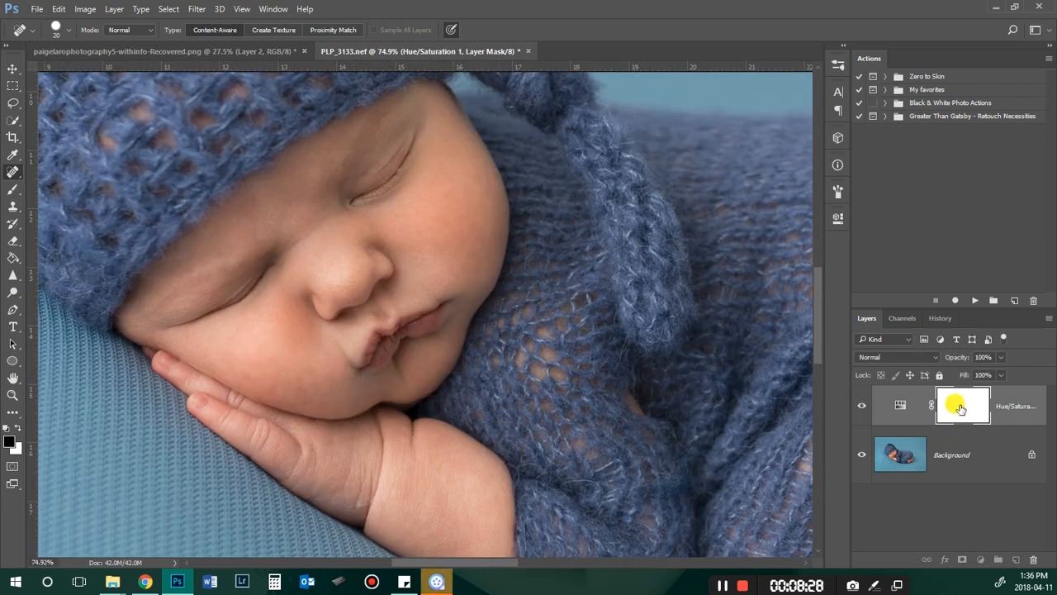
{"action": "left_click", "coordinate": [14, 188]}
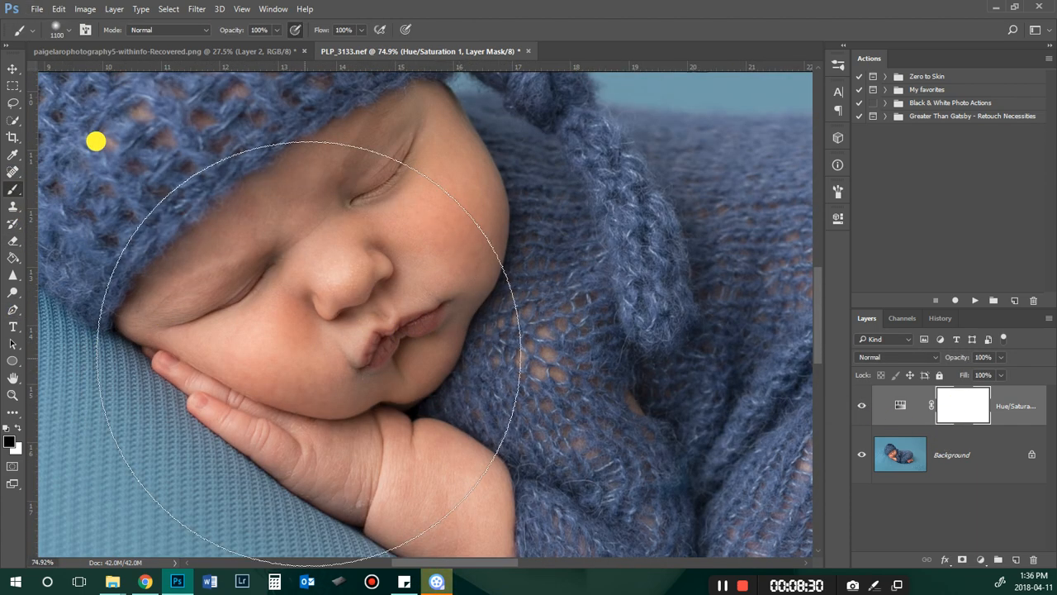
{"action": "key", "text": "bracketleft"}
{"action": "key", "text": "bracketleft"}
{"action": "key", "text": "bracketleft"}
{"action": "key", "text": "bracketleft"}
{"action": "key", "text": "bracketleft"}
{"action": "key", "text": "bracketleft"}
{"action": "key", "text": "bracketleft"}
{"action": "key", "text": "bracketleft"}
{"action": "key", "text": "bracketleft"}
{"action": "key", "text": "bracketleft"}
{"action": "key", "text": "bracketleft"}
{"action": "key", "text": "bracketleft"}
{"action": "key", "text": "bracketleft"}
{"action": "key", "text": "bracketleft"}
{"action": "key", "text": "bracketleft"}
{"action": "key", "text": "bracketleft"}
{"action": "key", "text": "bracketleft"}
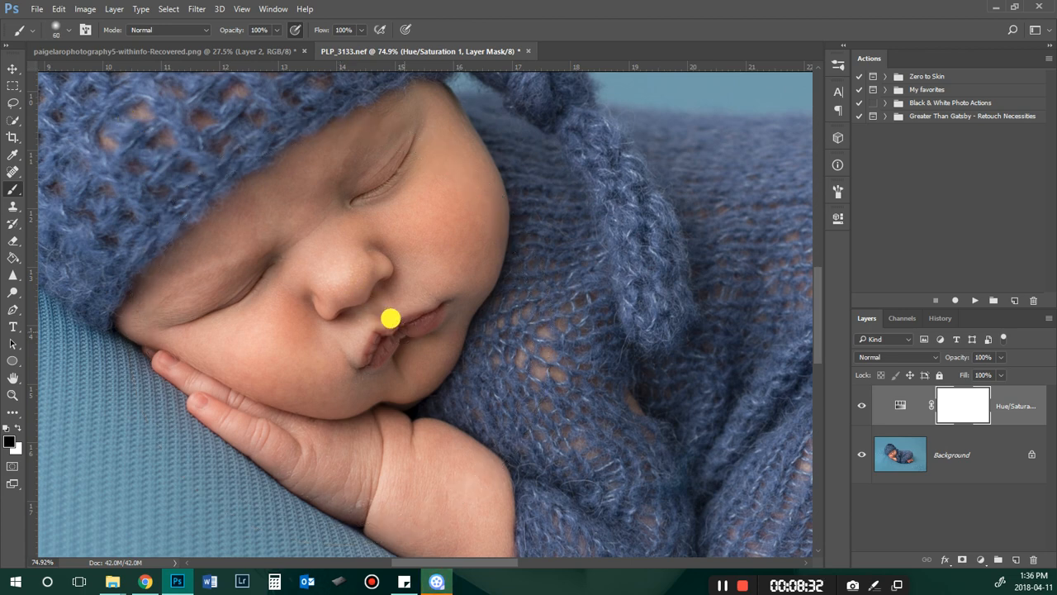
{"action": "mouse_move", "coordinate": [441, 309]}
{"action": "left_mouse_down"}
{"action": "mouse_move", "coordinate": [398, 323]}
{"action": "mouse_move", "coordinate": [381, 356]}
{"action": "mouse_move", "coordinate": [431, 319]}
{"action": "mouse_move", "coordinate": [385, 326]}
{"action": "mouse_move", "coordinate": [379, 357]}
{"action": "mouse_move", "coordinate": [386, 321]}
{"action": "mouse_move", "coordinate": [440, 313]}
{"action": "mouse_move", "coordinate": [366, 361]}
{"action": "mouse_move", "coordinate": [376, 342]}
{"action": "mouse_move", "coordinate": [437, 312]}
{"action": "left_mouse_up"}
Step: Flatten the Hue/Saturation adjustment and the photo into a single background layer
{"action": "scroll", "coordinate": [557, 314], "scroll_direction": "down", "scroll_amount": 6}
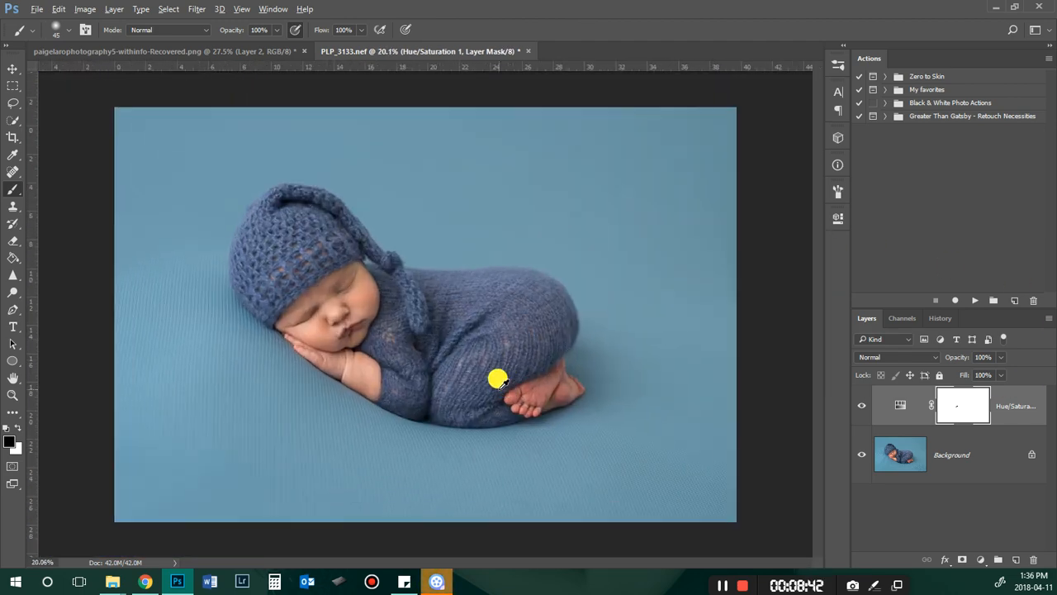
{"action": "right_click", "coordinate": [916, 461]}
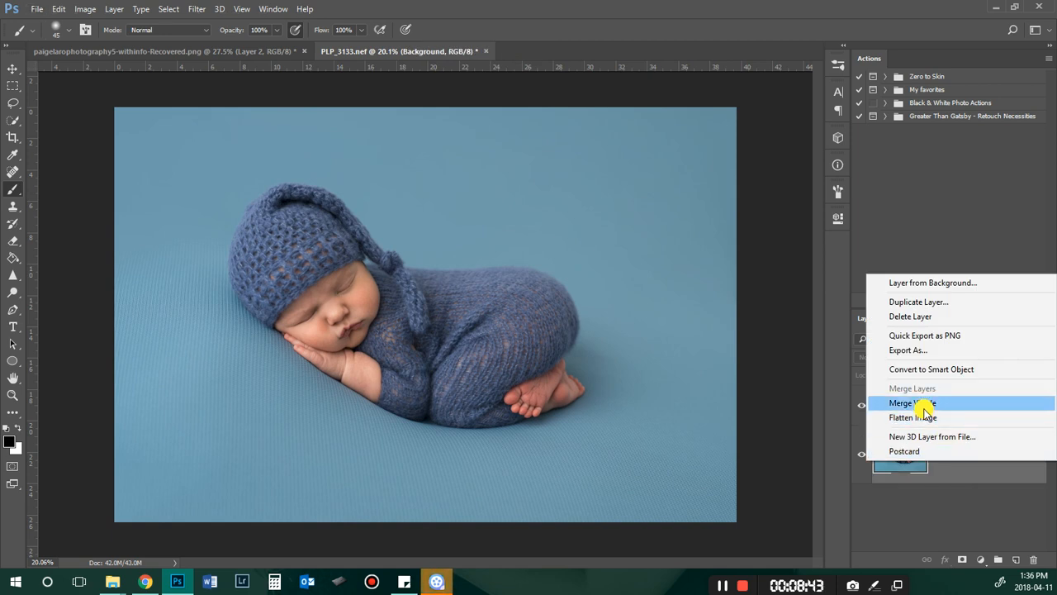
{"action": "left_click", "coordinate": [915, 416]}
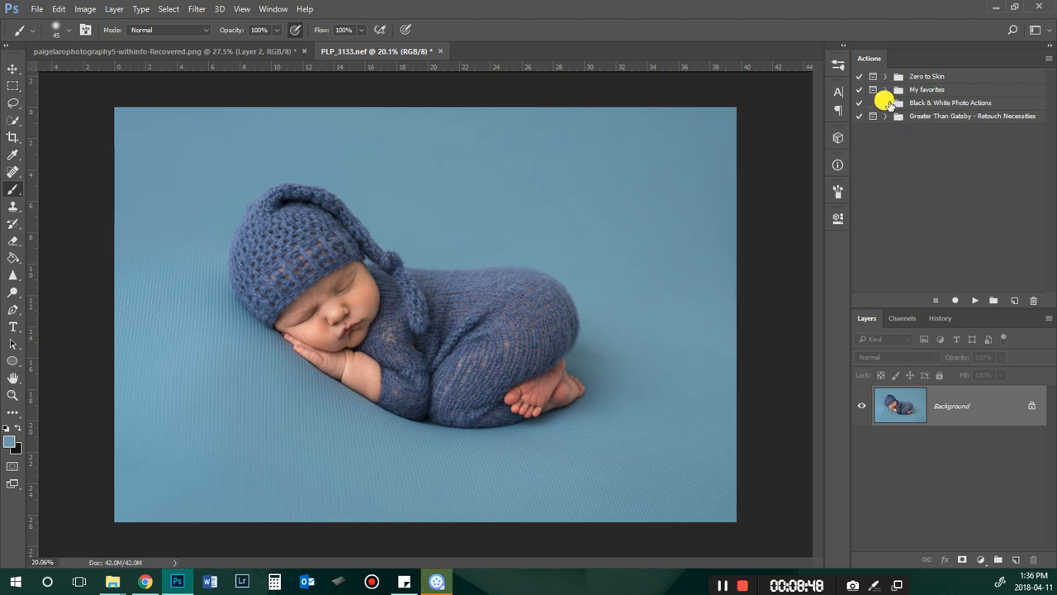
Step: Run the Frequency Separation action from the My favorites set
{"action": "left_click", "coordinate": [884, 89]}
{"action": "scroll", "coordinate": [904, 225], "scroll_direction": "down", "scroll_amount": 5}
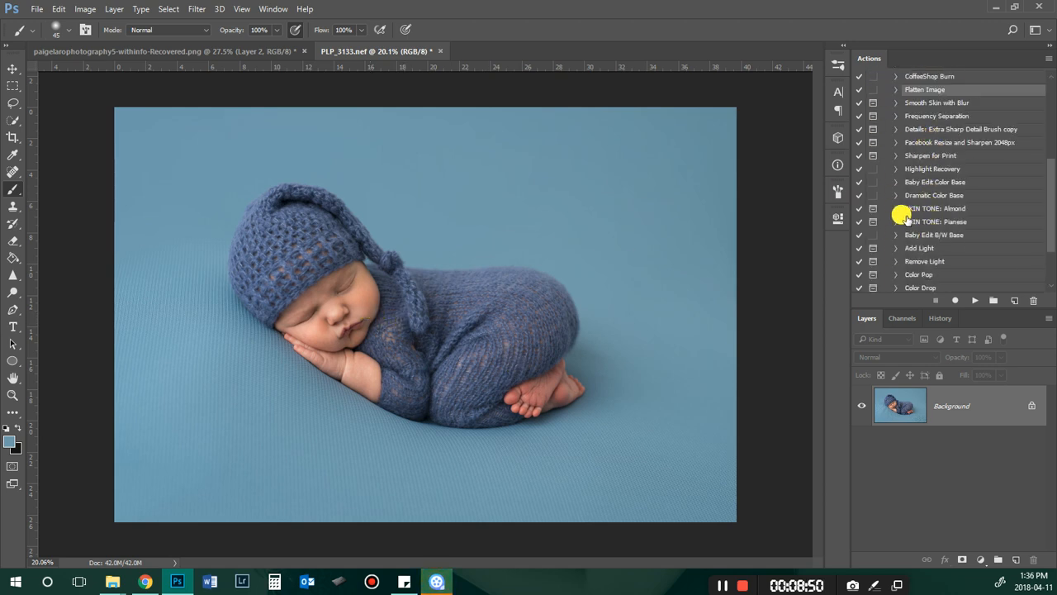
{"action": "scroll", "coordinate": [904, 216], "scroll_direction": "up", "scroll_amount": 2}
{"action": "left_click", "coordinate": [944, 168]}
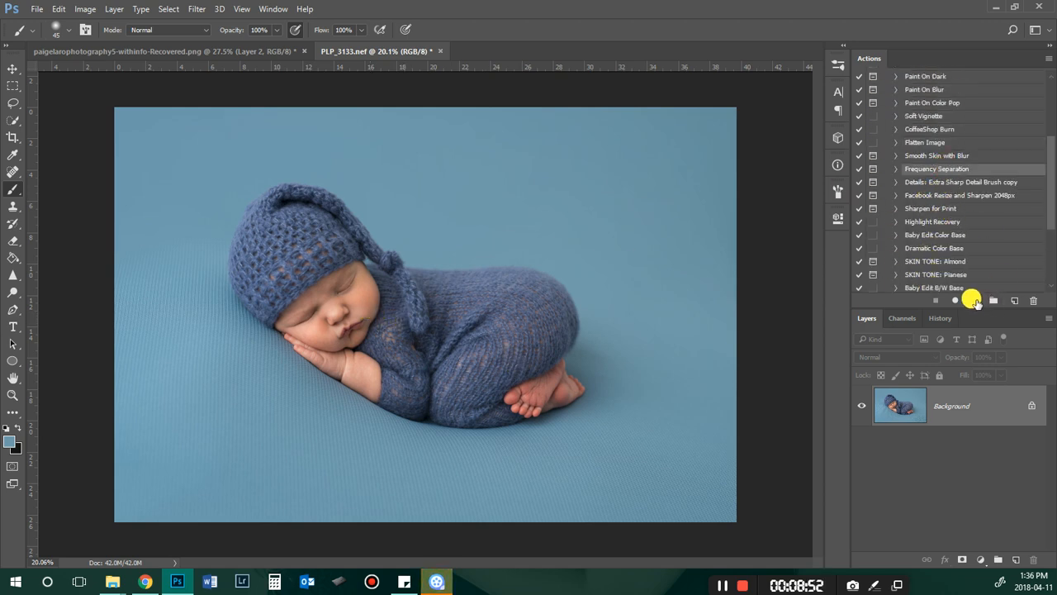
{"action": "left_click", "coordinate": [975, 300]}
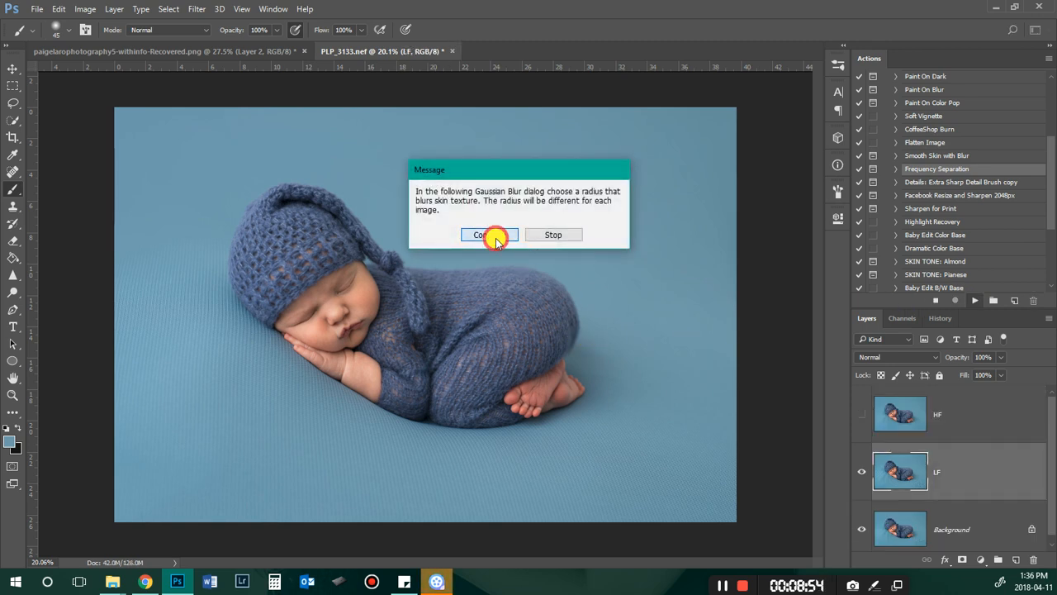
Step: Check the skin in the Gaussian Blur preview, accept a 5.6-pixel radius for the LF layer and finish the action
{"action": "left_click", "coordinate": [494, 236]}
{"action": "left_click", "coordinate": [602, 154]}
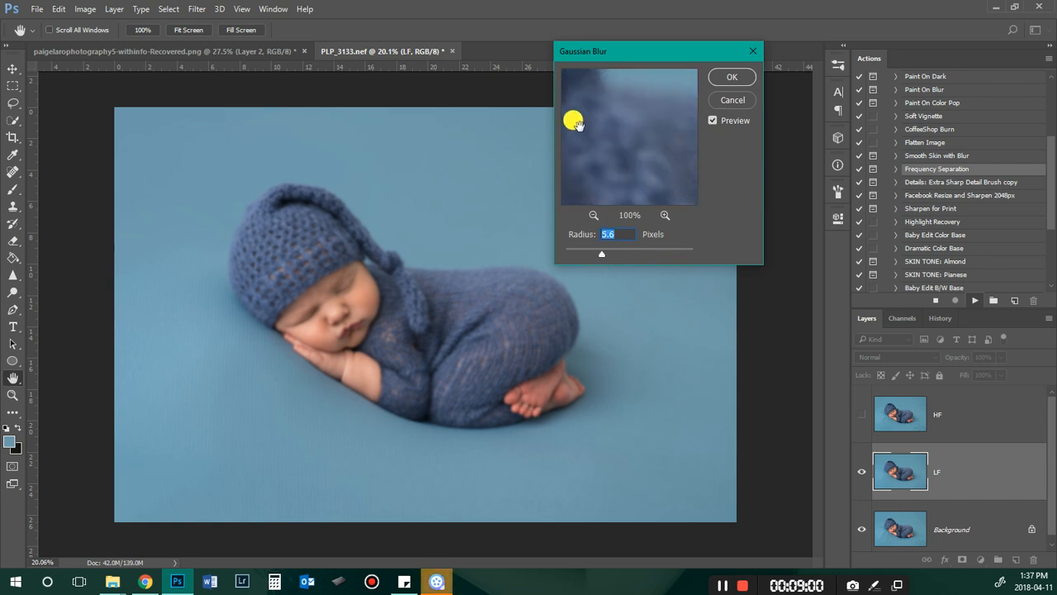
{"action": "left_click_drag", "start_coordinate": [569, 118], "coordinate": [593, 122]}
{"action": "left_click", "coordinate": [661, 168]}
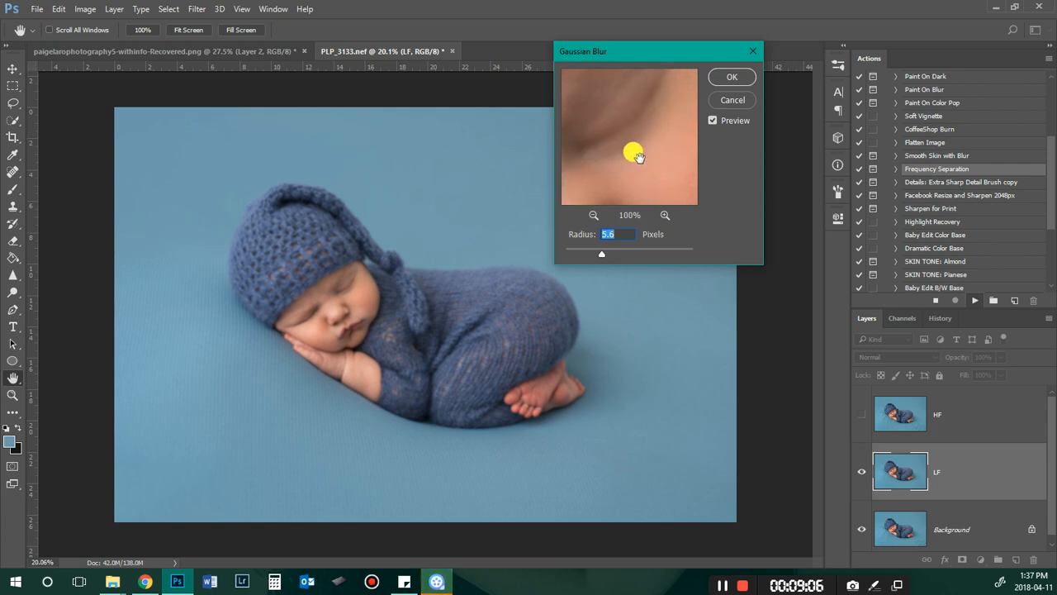
{"action": "left_click", "coordinate": [654, 133]}
{"action": "mouse_move", "coordinate": [651, 131]}
{"action": "left_mouse_down"}
{"action": "mouse_move", "coordinate": [633, 129]}
{"action": "mouse_move", "coordinate": [659, 112]}
{"action": "left_mouse_up"}
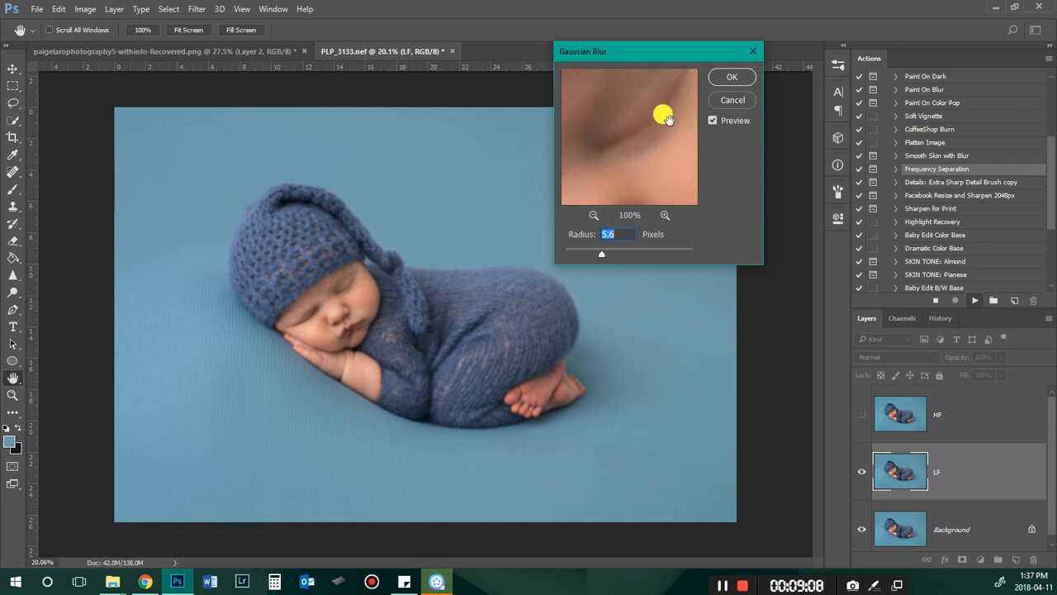
{"action": "left_click", "coordinate": [739, 78]}
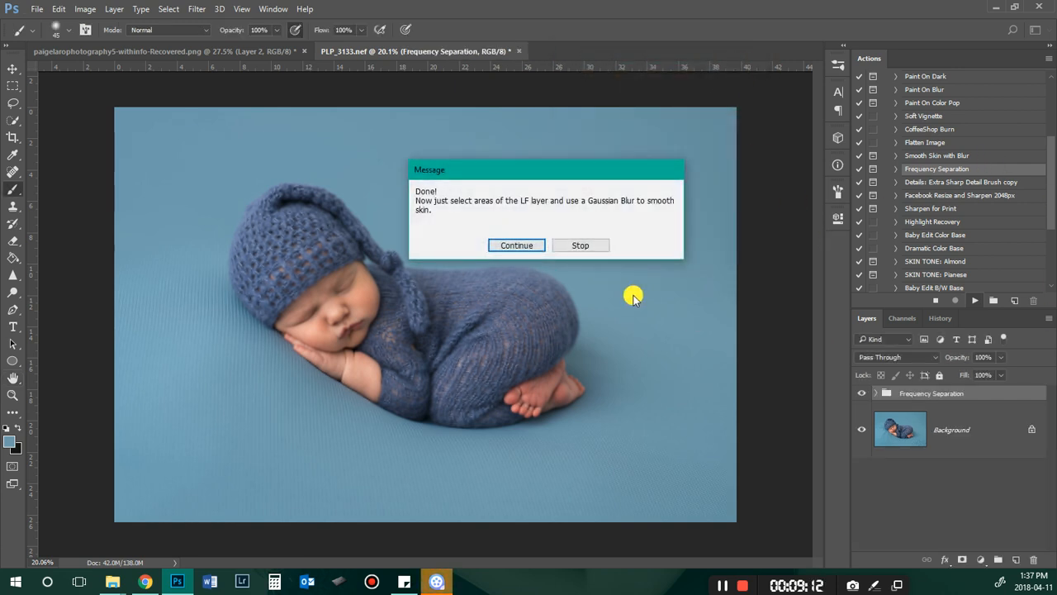
{"action": "left_click", "coordinate": [516, 246]}
Step: Select the LF layer inside the Frequency Separation group and activate the Lasso tool with a 10 px feather
{"action": "left_click", "coordinate": [877, 394]}
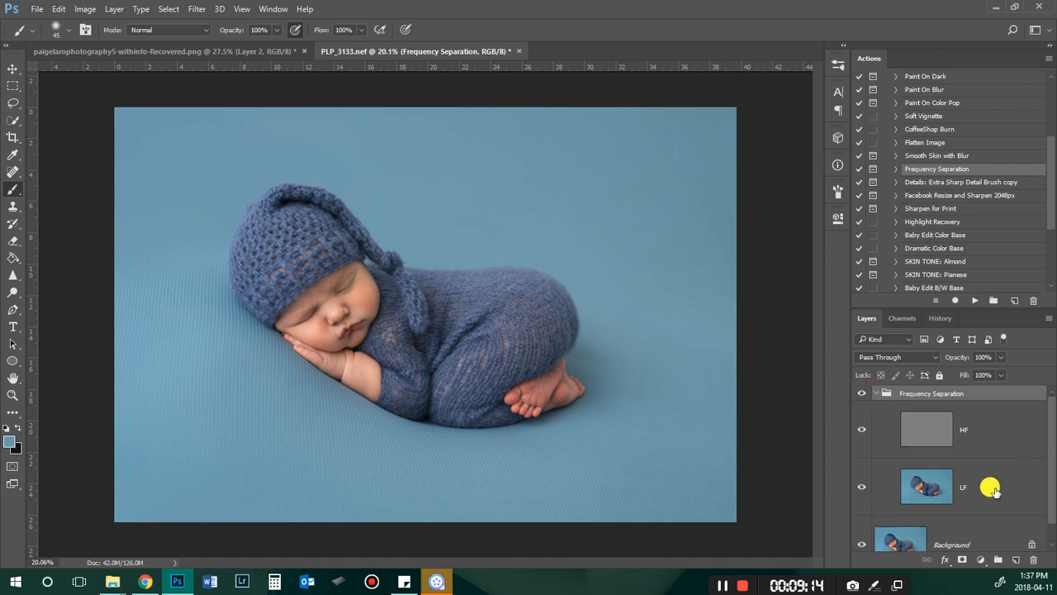
{"action": "left_click", "coordinate": [988, 491]}
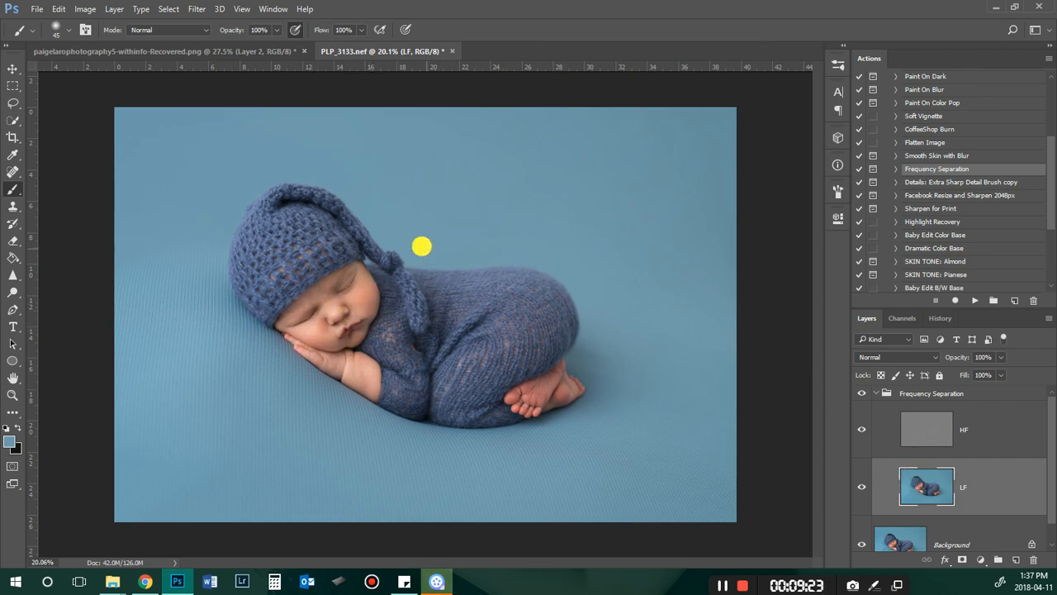
{"action": "scroll", "coordinate": [384, 287], "scroll_direction": "up", "scroll_amount": 5}
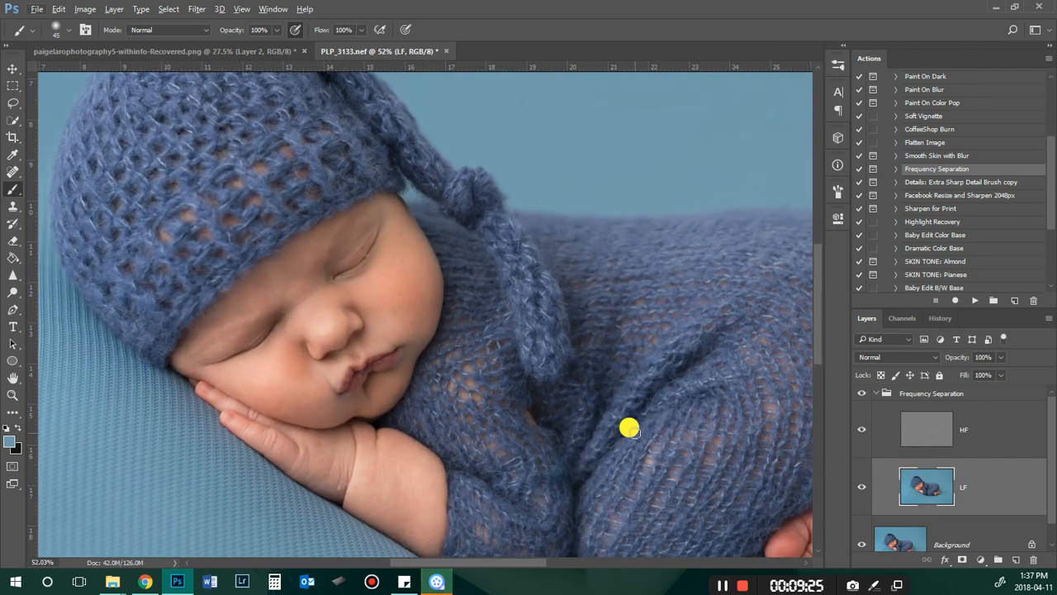
{"action": "left_click", "coordinate": [12, 107]}
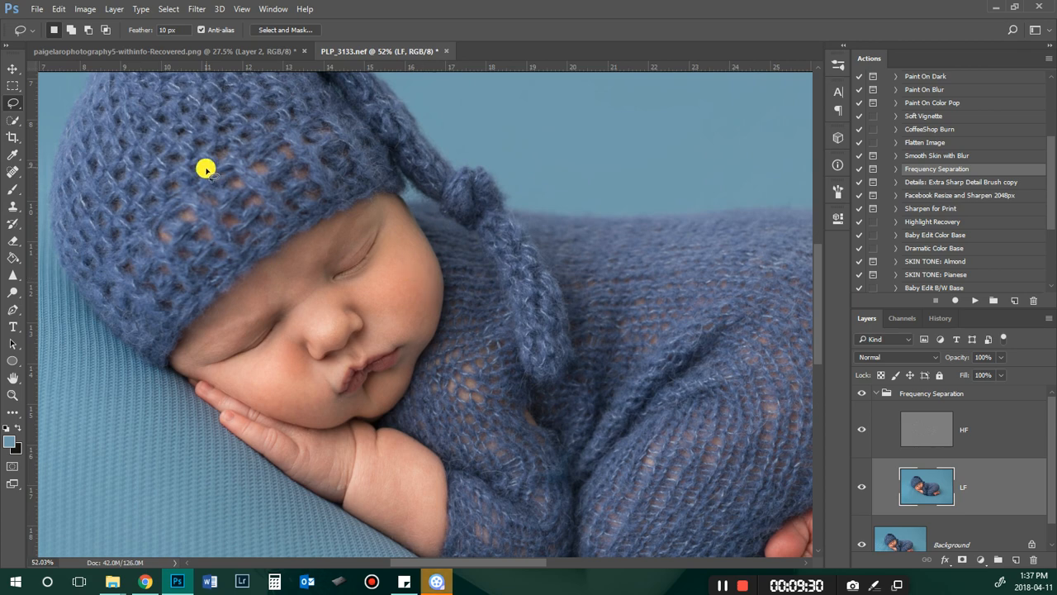
{"action": "left_click", "coordinate": [193, 9]}
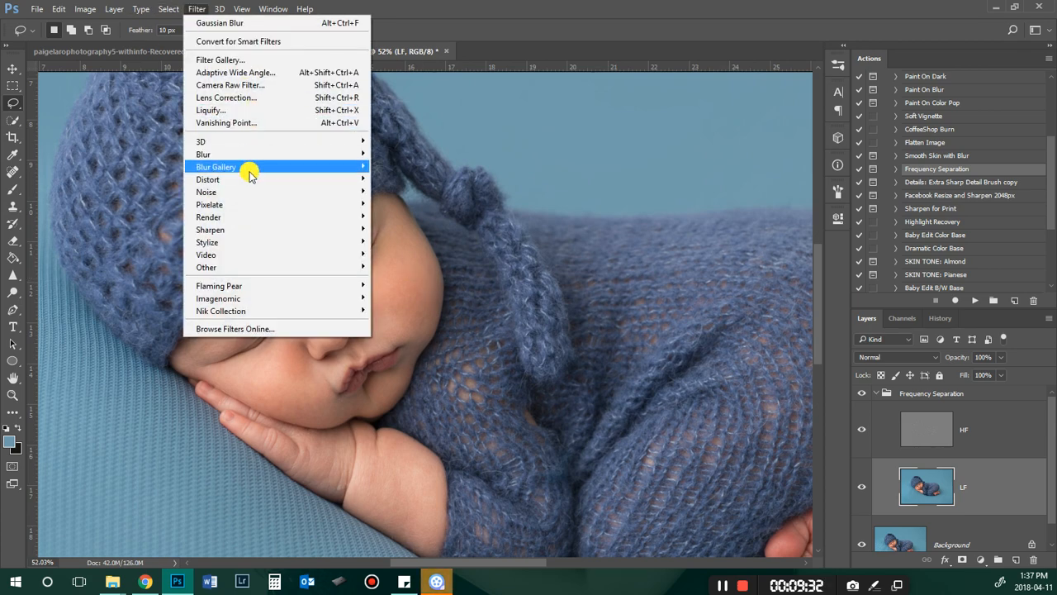
{"action": "mouse_move", "coordinate": [235, 159]}
{"action": "left_click", "coordinate": [146, 205]}
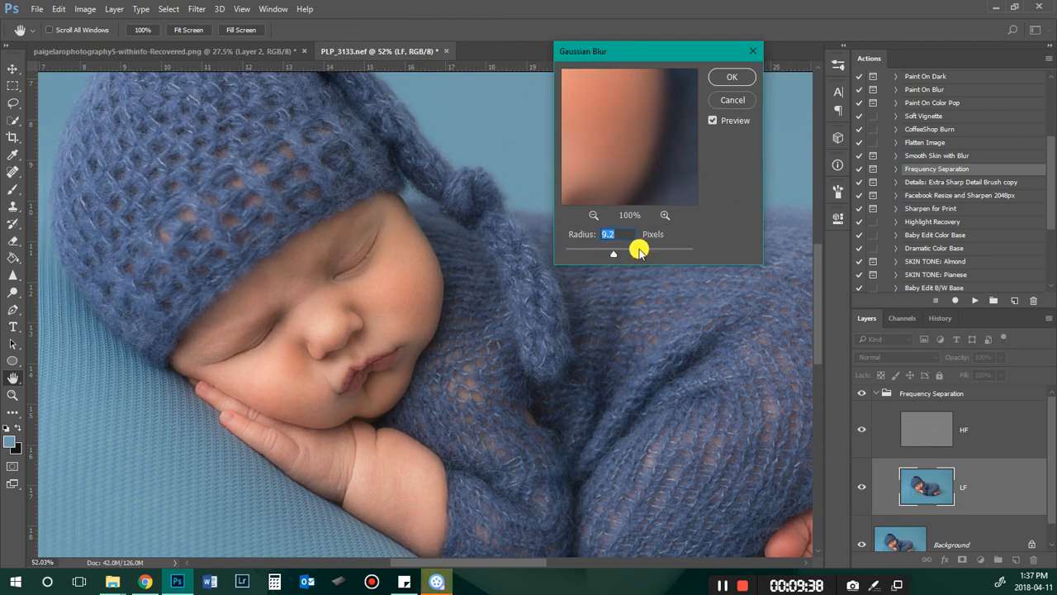
{"action": "left_click", "coordinate": [746, 100]}
Step: Lasso the baby's upper cheek beside the nose, apply a Gaussian Blur with a 15.3-pixel radius and deselect
{"action": "key", "text": "l"}
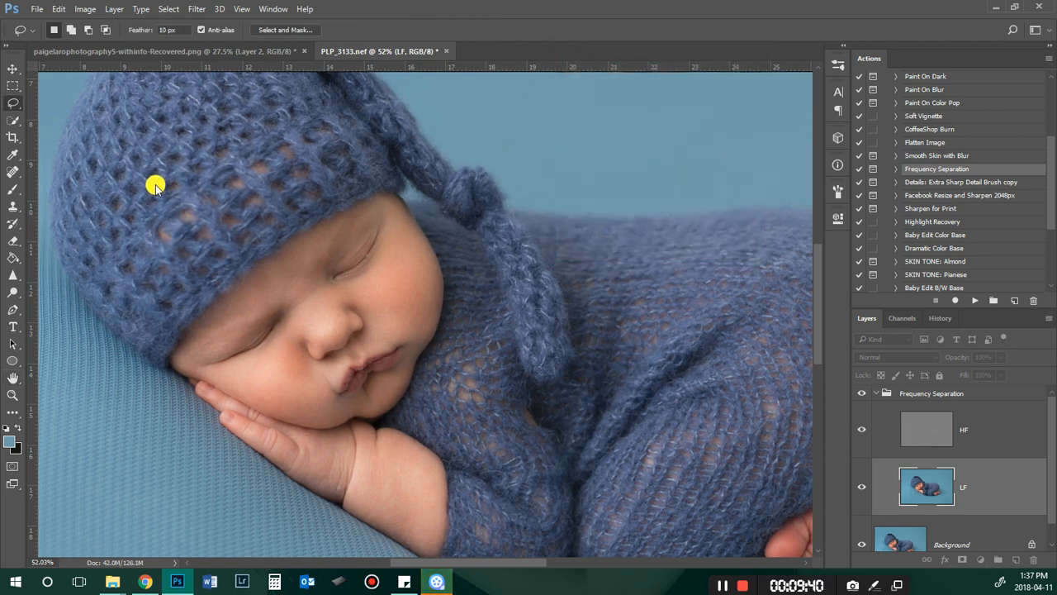
{"action": "left_click", "coordinate": [401, 248]}
{"action": "mouse_move", "coordinate": [361, 289]}
{"action": "left_mouse_down"}
{"action": "mouse_move", "coordinate": [419, 317]}
{"action": "mouse_move", "coordinate": [426, 286]}
{"action": "mouse_move", "coordinate": [401, 248]}
{"action": "left_mouse_up"}
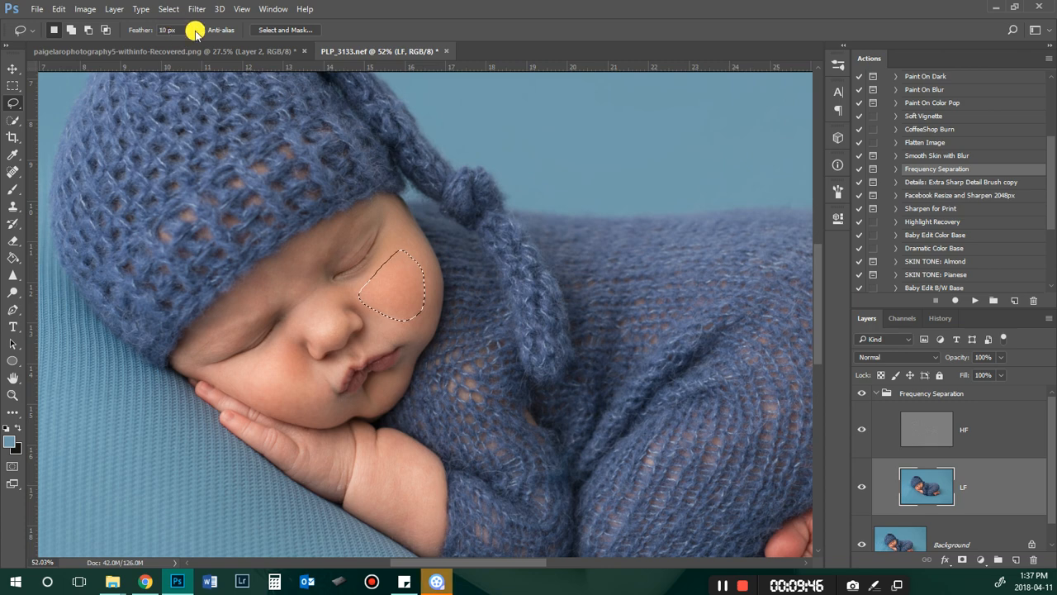
{"action": "left_click", "coordinate": [200, 9]}
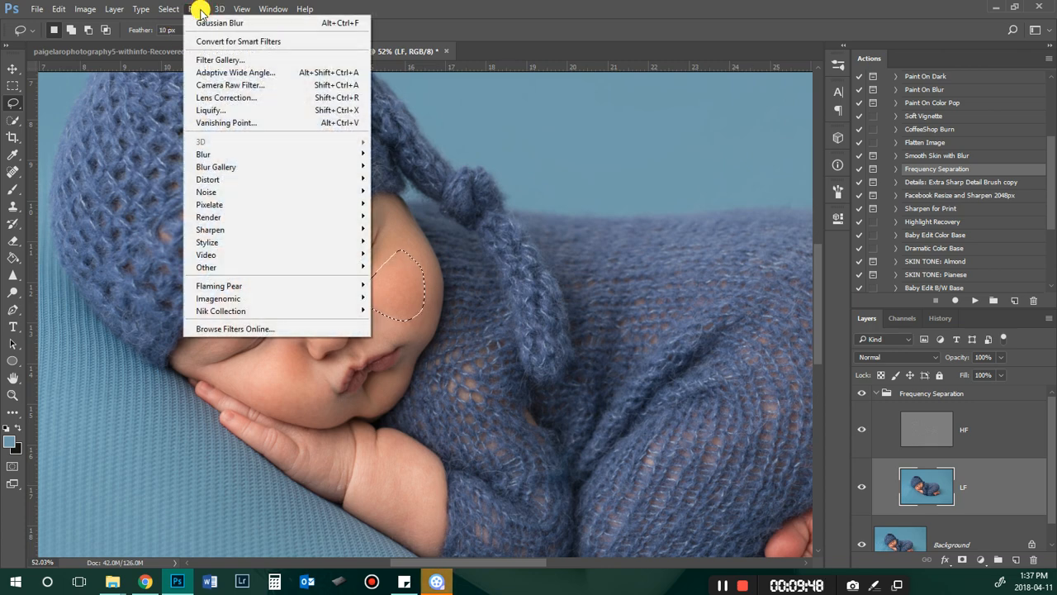
{"action": "mouse_move", "coordinate": [231, 157]}
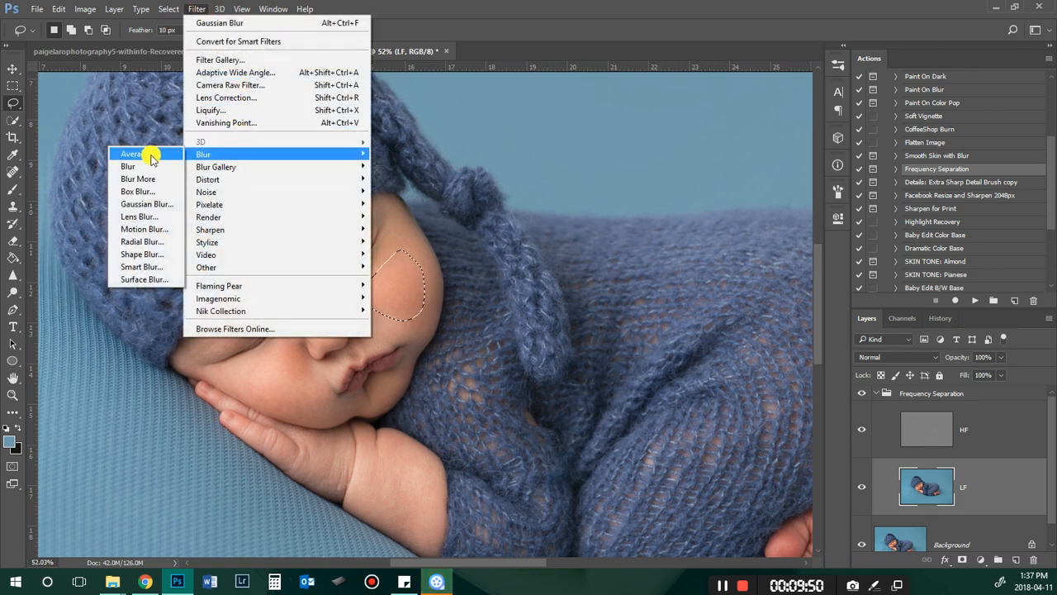
{"action": "left_click", "coordinate": [145, 204]}
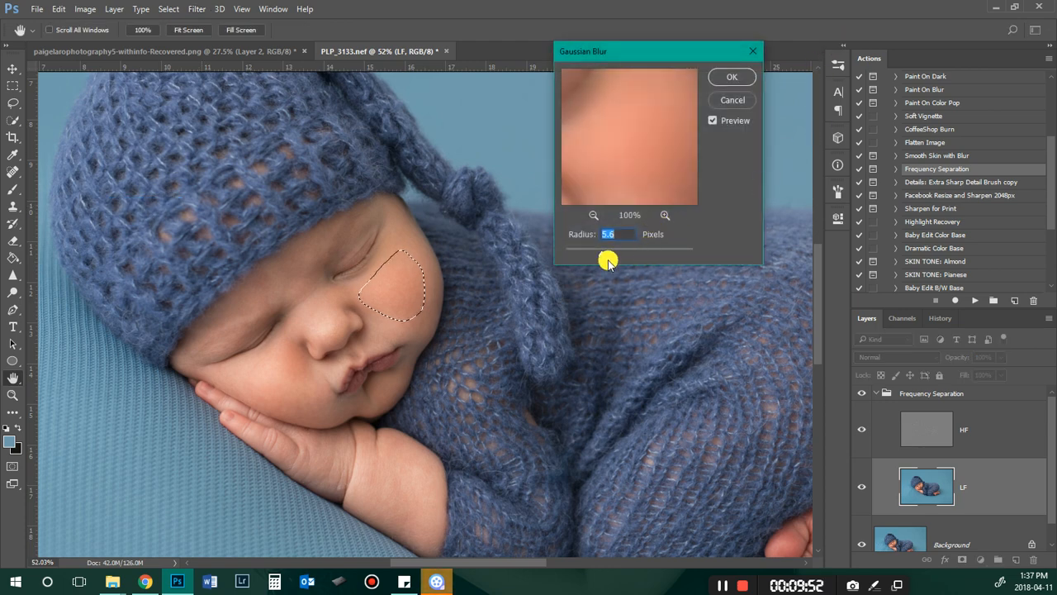
{"action": "left_click_drag", "start_coordinate": [606, 253], "coordinate": [604, 255]}
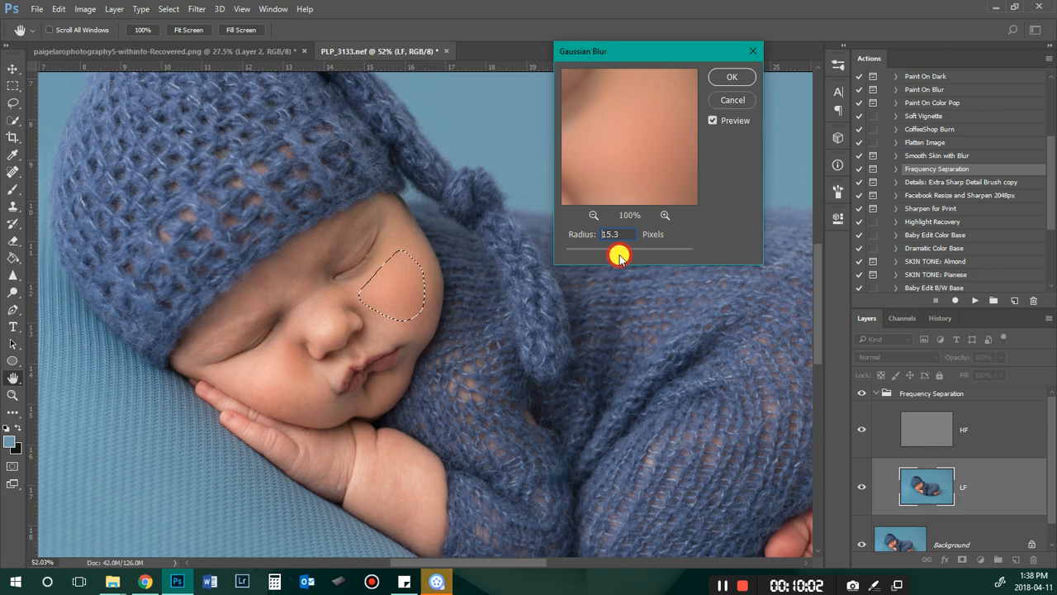
{"action": "left_click", "coordinate": [732, 76]}
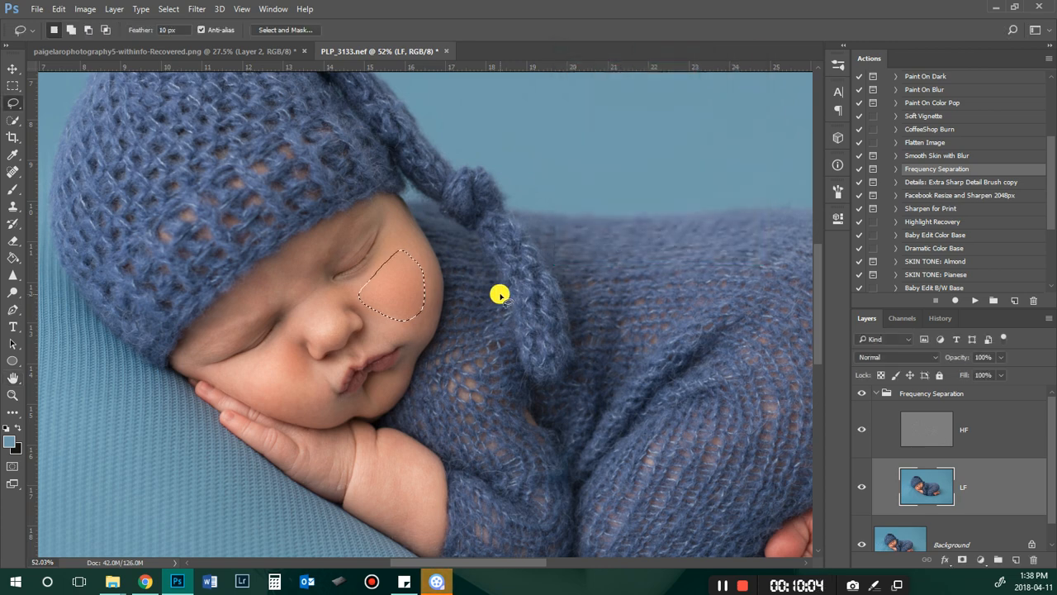
{"action": "key", "text": "ctrl+d"}
Step: Lasso a larger area of the upper cheek for smoothing, deselect it and outline the skin at the temple
{"action": "scroll", "coordinate": [383, 296], "scroll_direction": "up", "scroll_amount": 5}
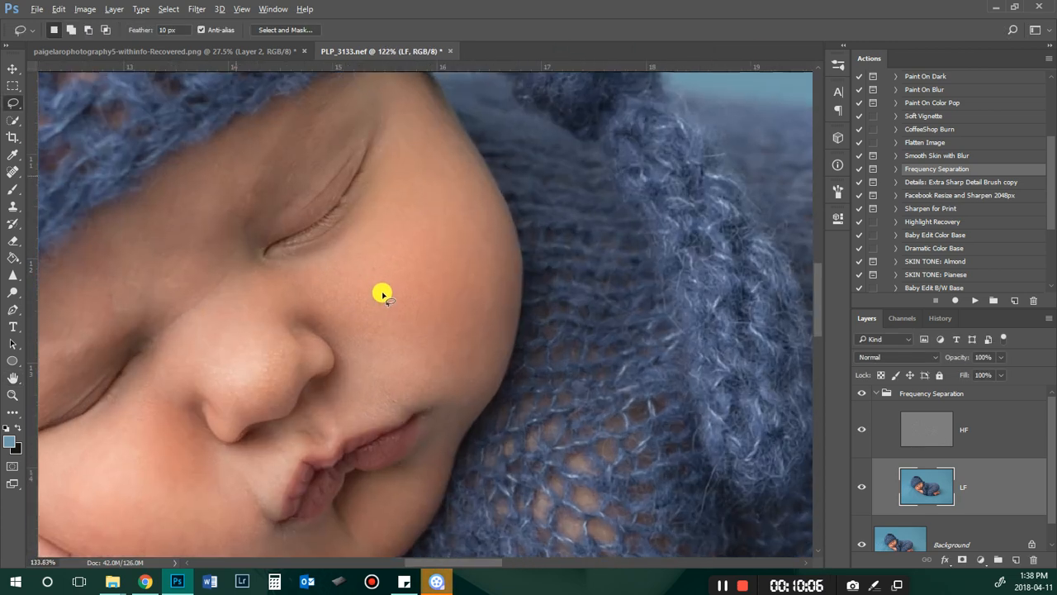
{"action": "mouse_move", "coordinate": [332, 314]}
{"action": "left_mouse_down"}
{"action": "mouse_move", "coordinate": [336, 389]}
{"action": "mouse_move", "coordinate": [413, 399]}
{"action": "mouse_move", "coordinate": [478, 311]}
{"action": "mouse_move", "coordinate": [439, 187]}
{"action": "mouse_move", "coordinate": [369, 398]}
{"action": "mouse_move", "coordinate": [452, 385]}
{"action": "mouse_move", "coordinate": [506, 327]}
{"action": "left_mouse_up"}
{"action": "left_click_drag", "start_coordinate": [382, 244], "coordinate": [361, 289]}
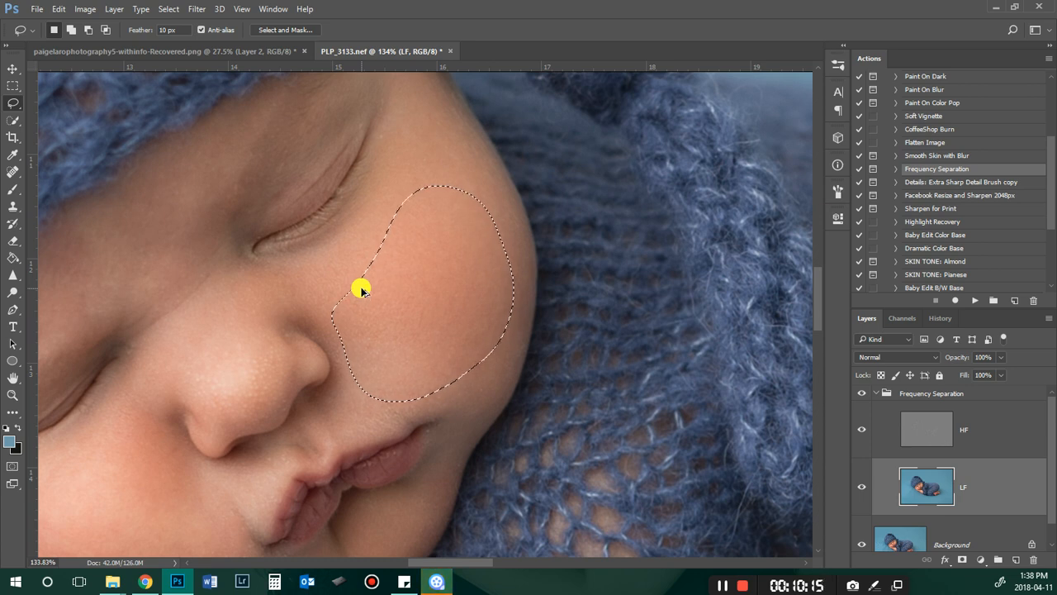
{"action": "key", "text": "ctrl+d"}
{"action": "mouse_move", "coordinate": [405, 91]}
{"action": "left_mouse_down"}
{"action": "mouse_move", "coordinate": [472, 285]}
{"action": "mouse_move", "coordinate": [439, 97]}
{"action": "left_mouse_up"}
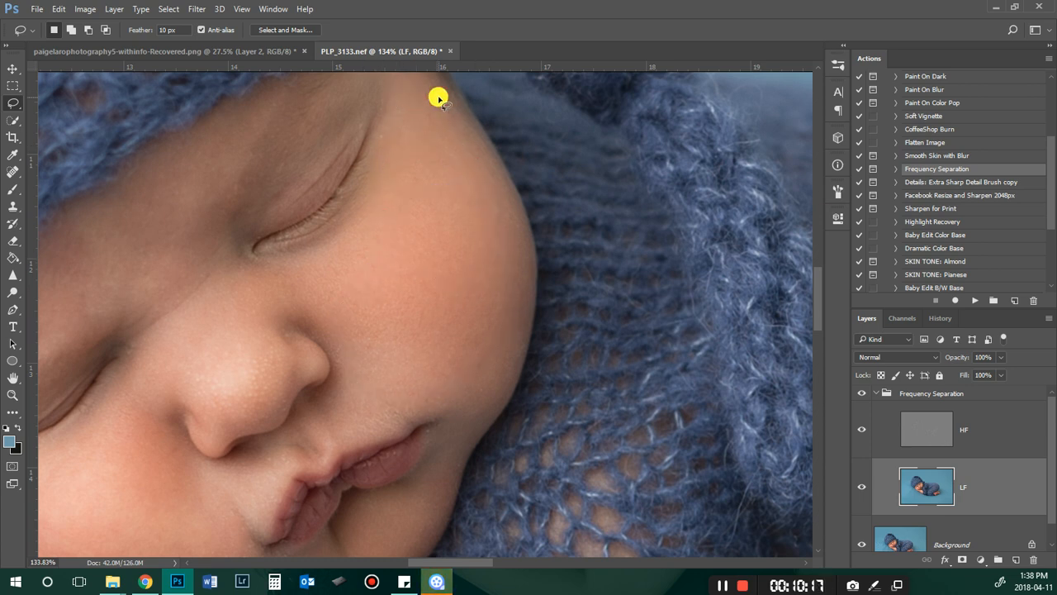
Step: Lasso the forehead and nose bridge, the skin above the upper lip and the cheek beside the mouth for smoothing
{"action": "mouse_move", "coordinate": [245, 135]}
{"action": "left_mouse_down"}
{"action": "mouse_move", "coordinate": [246, 372]}
{"action": "mouse_move", "coordinate": [56, 264]}
{"action": "mouse_move", "coordinate": [245, 131]}
{"action": "left_mouse_up"}
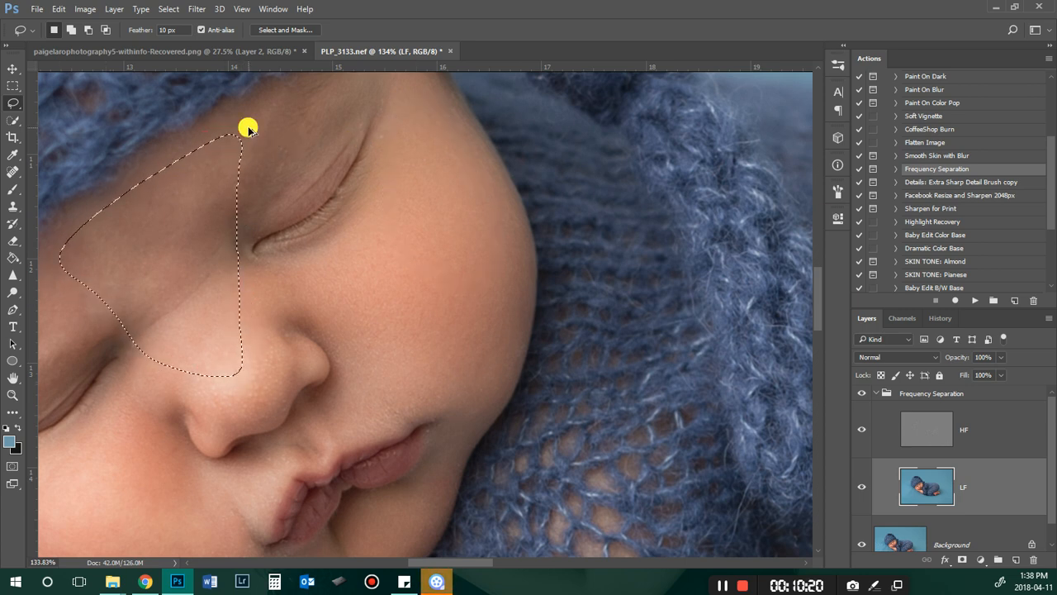
{"action": "mouse_move", "coordinate": [328, 264]}
{"action": "left_mouse_down"}
{"action": "mouse_move", "coordinate": [380, 392]}
{"action": "mouse_move", "coordinate": [390, 296]}
{"action": "mouse_move", "coordinate": [337, 337]}
{"action": "mouse_move", "coordinate": [323, 376]}
{"action": "mouse_move", "coordinate": [358, 391]}
{"action": "mouse_move", "coordinate": [443, 339]}
{"action": "mouse_move", "coordinate": [389, 378]}
{"action": "left_mouse_up"}
{"action": "scroll", "coordinate": [390, 295], "scroll_direction": "down", "scroll_amount": 2}
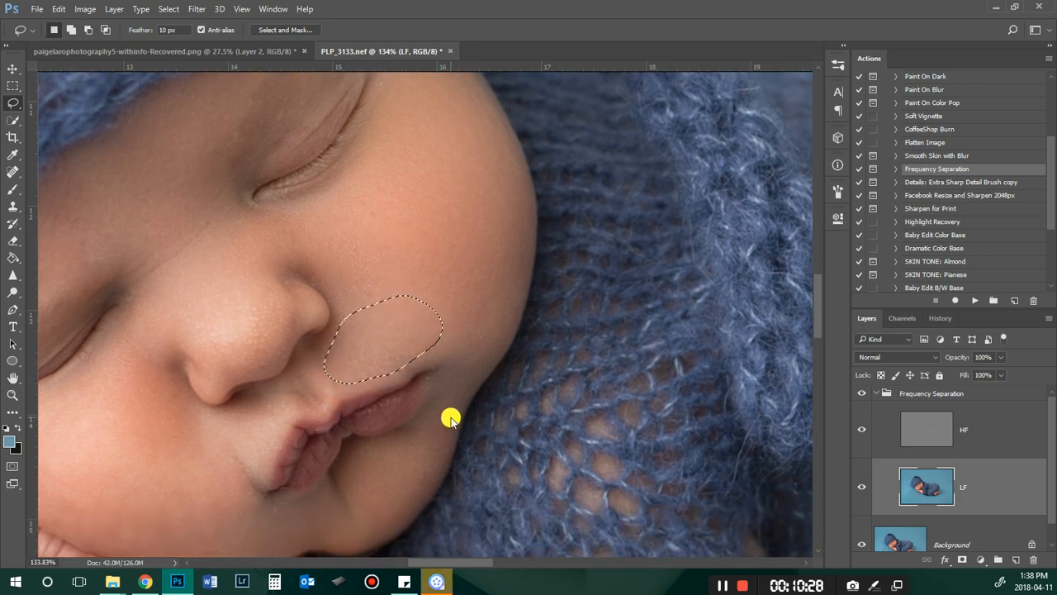
{"action": "mouse_move", "coordinate": [294, 417]}
{"action": "left_mouse_down"}
{"action": "mouse_move", "coordinate": [218, 520]}
{"action": "mouse_move", "coordinate": [153, 436]}
{"action": "mouse_move", "coordinate": [254, 408]}
{"action": "left_mouse_up"}
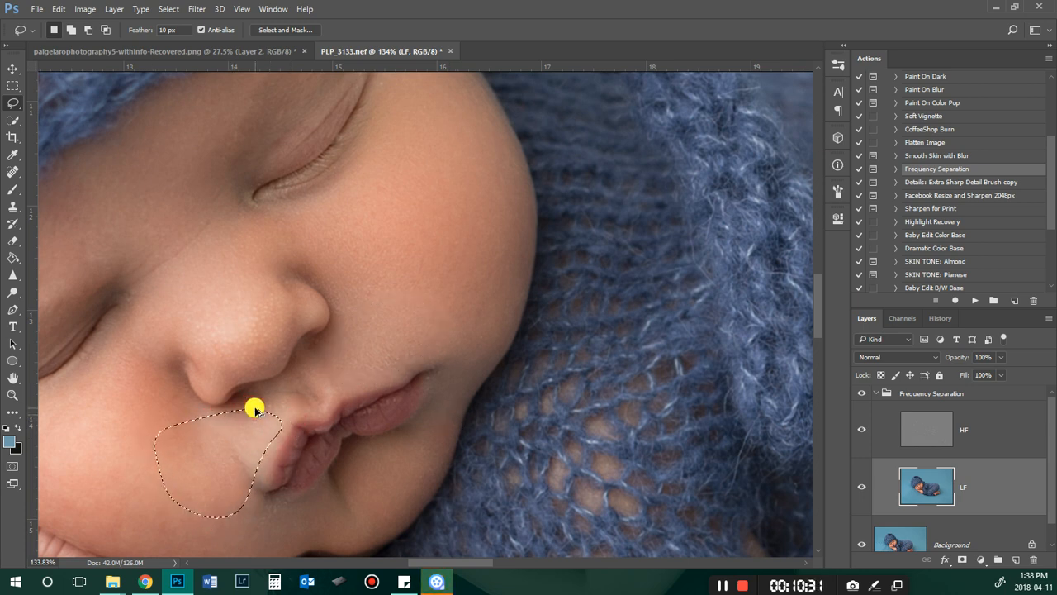
Step: Lasso the whole lower cheek and the strip of skin above the lower eye for smoothing, clearing each selection
{"action": "left_click_drag", "start_coordinate": [444, 564], "coordinate": [417, 562]}
{"action": "left_click", "coordinate": [347, 450]}
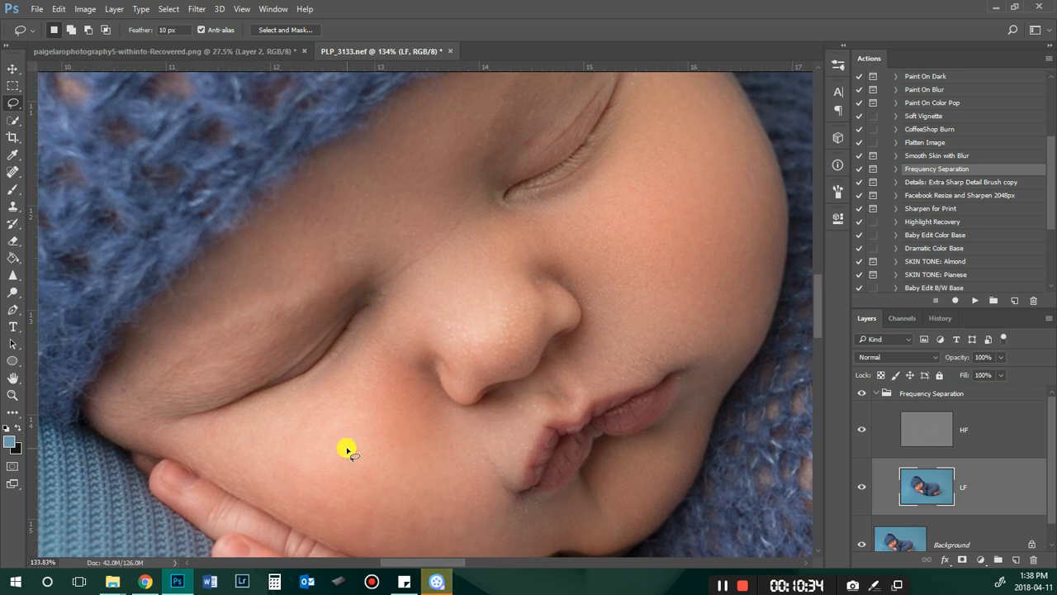
{"action": "scroll", "coordinate": [347, 450], "scroll_direction": "down", "scroll_amount": 2}
{"action": "mouse_move", "coordinate": [365, 291]}
{"action": "left_mouse_down"}
{"action": "mouse_move", "coordinate": [201, 403]}
{"action": "mouse_move", "coordinate": [321, 478]}
{"action": "mouse_move", "coordinate": [409, 515]}
{"action": "mouse_move", "coordinate": [488, 499]}
{"action": "mouse_move", "coordinate": [414, 376]}
{"action": "mouse_move", "coordinate": [384, 303]}
{"action": "left_mouse_up"}
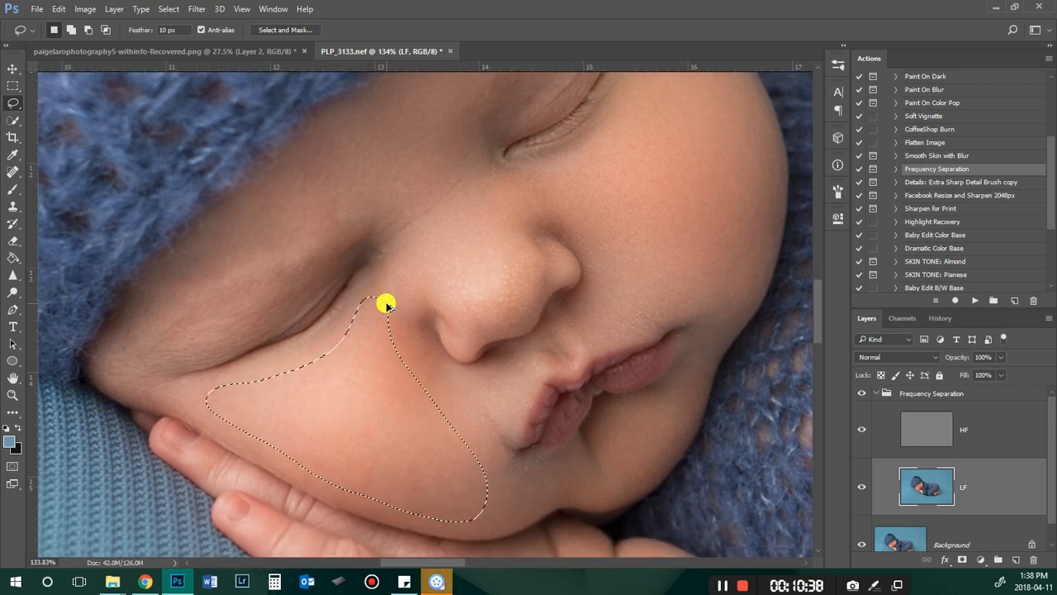
{"action": "mouse_move", "coordinate": [342, 213]}
{"action": "left_mouse_down"}
{"action": "mouse_move", "coordinate": [189, 286]}
{"action": "mouse_move", "coordinate": [240, 225]}
{"action": "mouse_move", "coordinate": [339, 177]}
{"action": "left_mouse_up"}
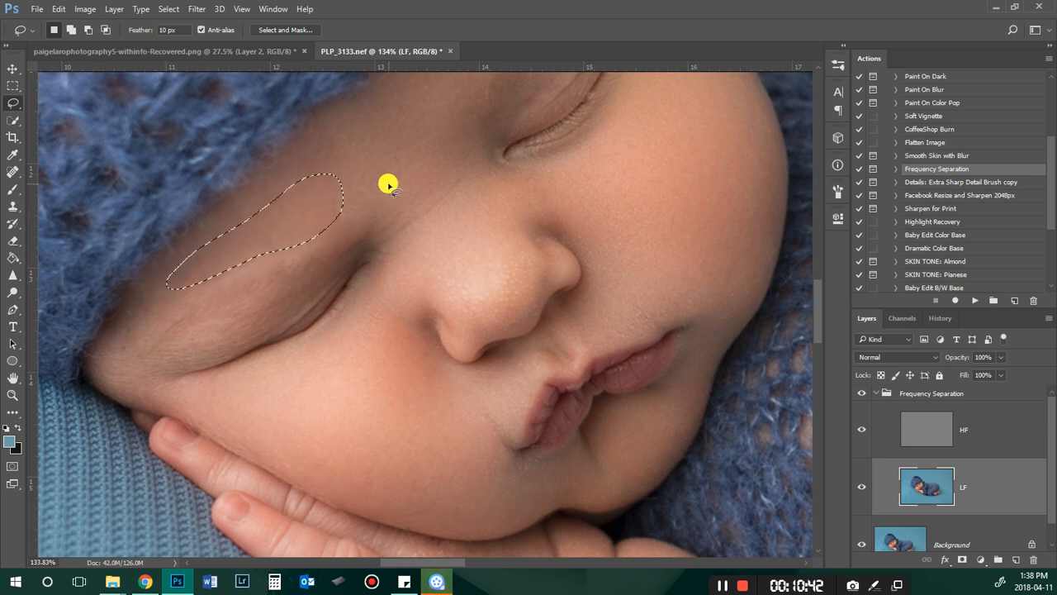
{"action": "left_click", "coordinate": [508, 417]}
Step: Lasso the chin below the lips and the baby's forearm for smoothing, clear each selection, and try to outline skin on the hand
{"action": "scroll", "coordinate": [614, 399], "scroll_direction": "down", "scroll_amount": 1}
{"action": "mouse_move", "coordinate": [639, 372]}
{"action": "left_mouse_down"}
{"action": "mouse_move", "coordinate": [622, 453]}
{"action": "mouse_move", "coordinate": [682, 414]}
{"action": "mouse_move", "coordinate": [677, 369]}
{"action": "left_mouse_up"}
{"action": "left_click", "coordinate": [581, 432]}
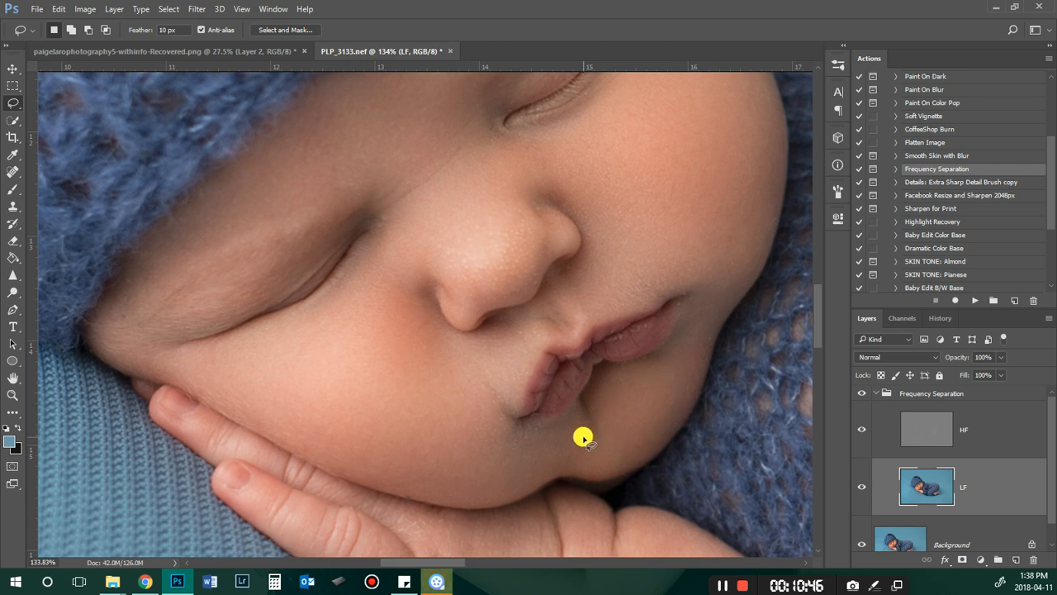
{"action": "scroll", "coordinate": [677, 460], "scroll_direction": "down", "scroll_amount": 5}
{"action": "mouse_move", "coordinate": [761, 402]}
{"action": "left_mouse_down"}
{"action": "mouse_move", "coordinate": [767, 510]}
{"action": "mouse_move", "coordinate": [677, 539]}
{"action": "mouse_move", "coordinate": [590, 506]}
{"action": "mouse_move", "coordinate": [565, 399]}
{"action": "mouse_move", "coordinate": [578, 348]}
{"action": "mouse_move", "coordinate": [621, 340]}
{"action": "mouse_move", "coordinate": [633, 323]}
{"action": "mouse_move", "coordinate": [691, 334]}
{"action": "mouse_move", "coordinate": [757, 404]}
{"action": "left_mouse_up"}
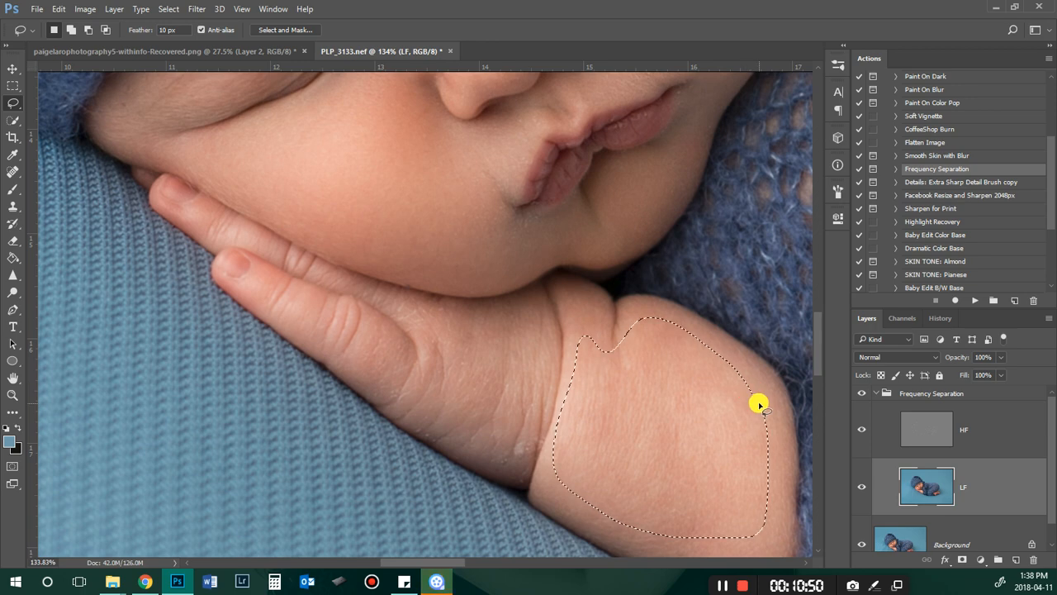
{"action": "left_click_drag", "start_coordinate": [493, 399], "coordinate": [489, 392]}
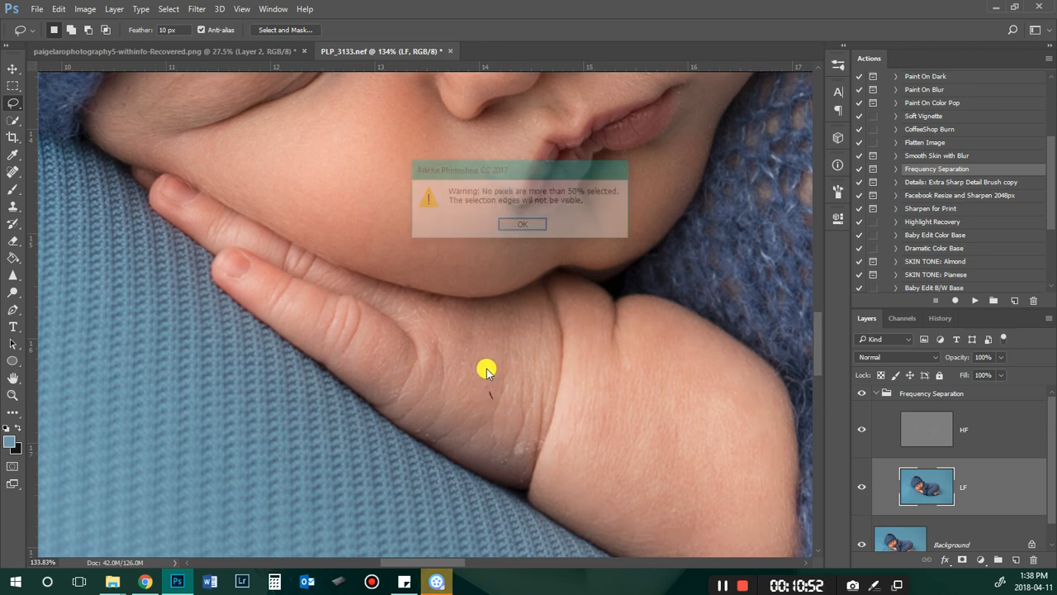
{"action": "left_click", "coordinate": [524, 225]}
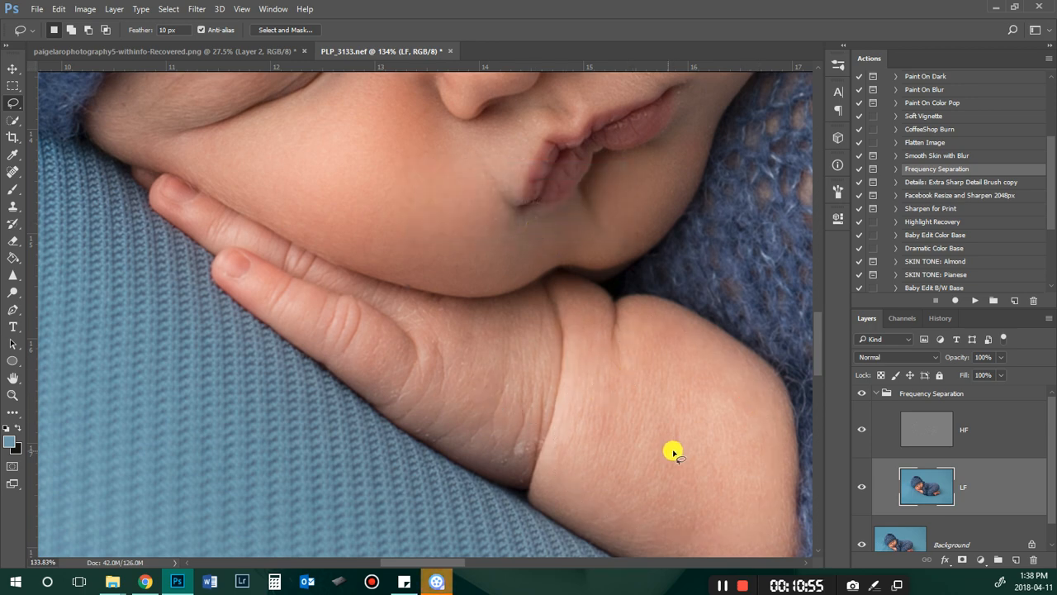
Step: Lasso the forearm skin between the wrist crease and the sleeve for smoothing, and clear the selection
{"action": "scroll", "coordinate": [694, 457], "scroll_direction": "down", "scroll_amount": 3}
{"action": "scroll", "coordinate": [590, 488], "scroll_direction": "down", "scroll_amount": 4}
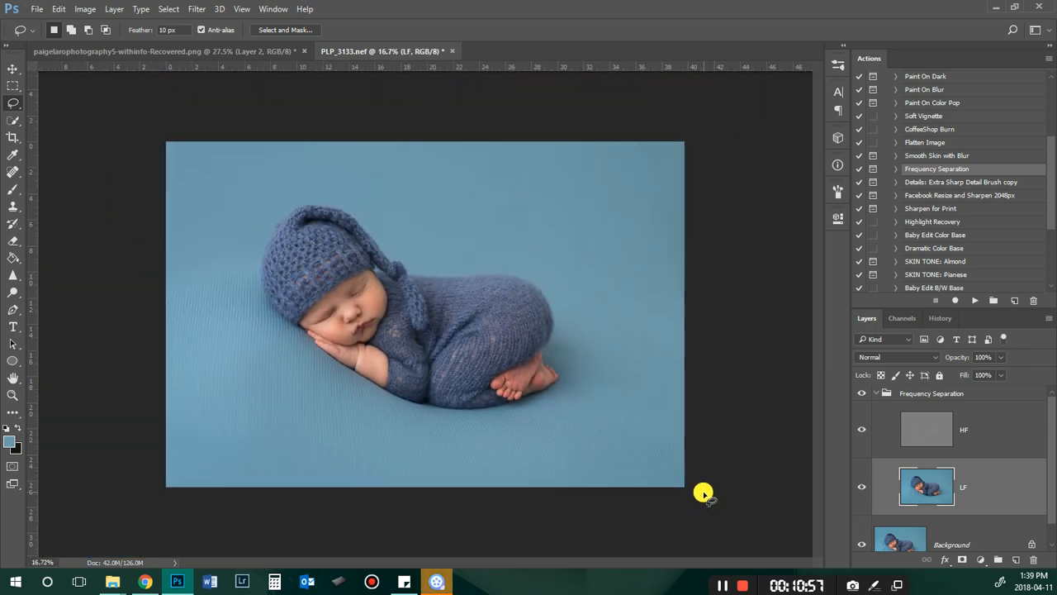
{"action": "scroll", "coordinate": [420, 378], "scroll_direction": "up", "scroll_amount": 3}
{"action": "scroll", "coordinate": [466, 370], "scroll_direction": "down", "scroll_amount": 1}
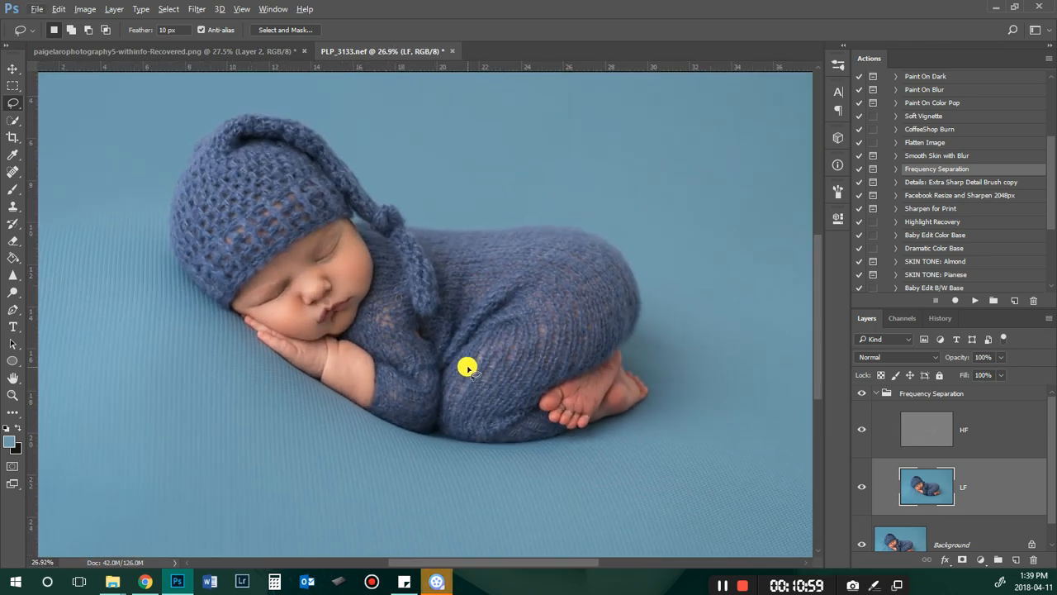
{"action": "scroll", "coordinate": [338, 468], "scroll_direction": "up", "scroll_amount": 5}
{"action": "scroll", "coordinate": [354, 297], "scroll_direction": "up", "scroll_amount": 3}
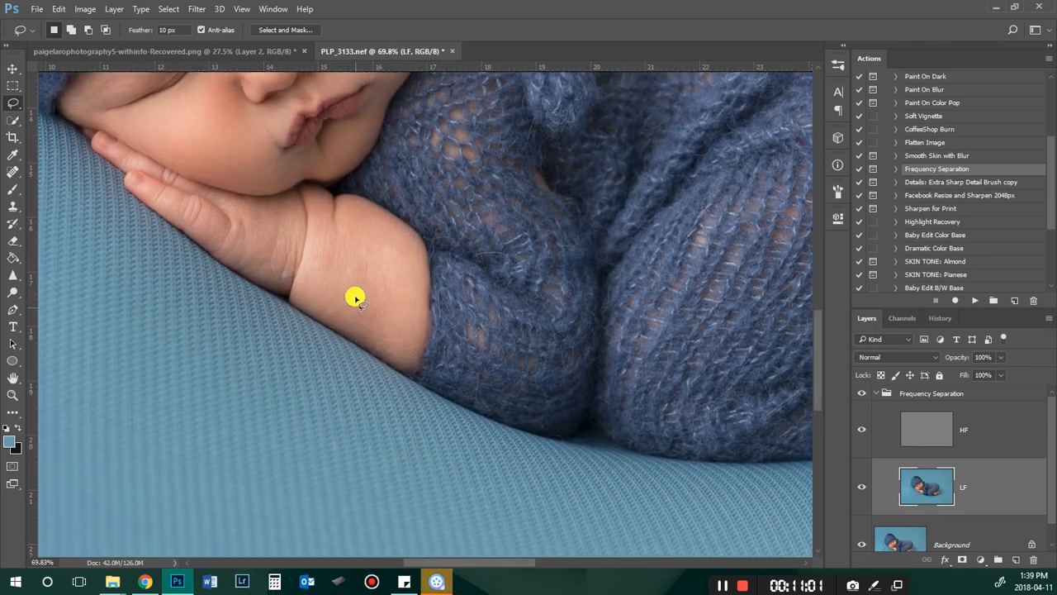
{"action": "mouse_move", "coordinate": [411, 313]}
{"action": "left_mouse_down"}
{"action": "mouse_move", "coordinate": [395, 408]}
{"action": "mouse_move", "coordinate": [294, 346]}
{"action": "mouse_move", "coordinate": [308, 302]}
{"action": "mouse_move", "coordinate": [425, 393]}
{"action": "mouse_move", "coordinate": [372, 397]}
{"action": "mouse_move", "coordinate": [324, 366]}
{"action": "mouse_move", "coordinate": [322, 299]}
{"action": "mouse_move", "coordinate": [422, 328]}
{"action": "left_mouse_up"}
{"action": "left_click", "coordinate": [320, 314]}
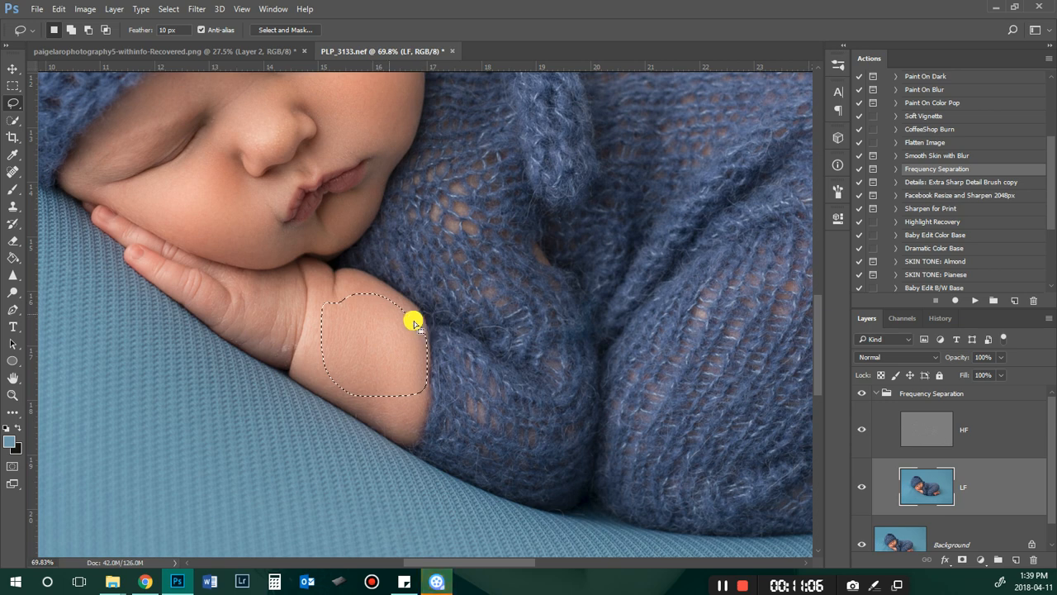
{"action": "left_click", "coordinate": [326, 289]}
Step: Compare the photo with and without the Frequency Separation group, examining the smoothed face up close and the whole image
{"action": "scroll", "coordinate": [404, 353], "scroll_direction": "down", "scroll_amount": 12}
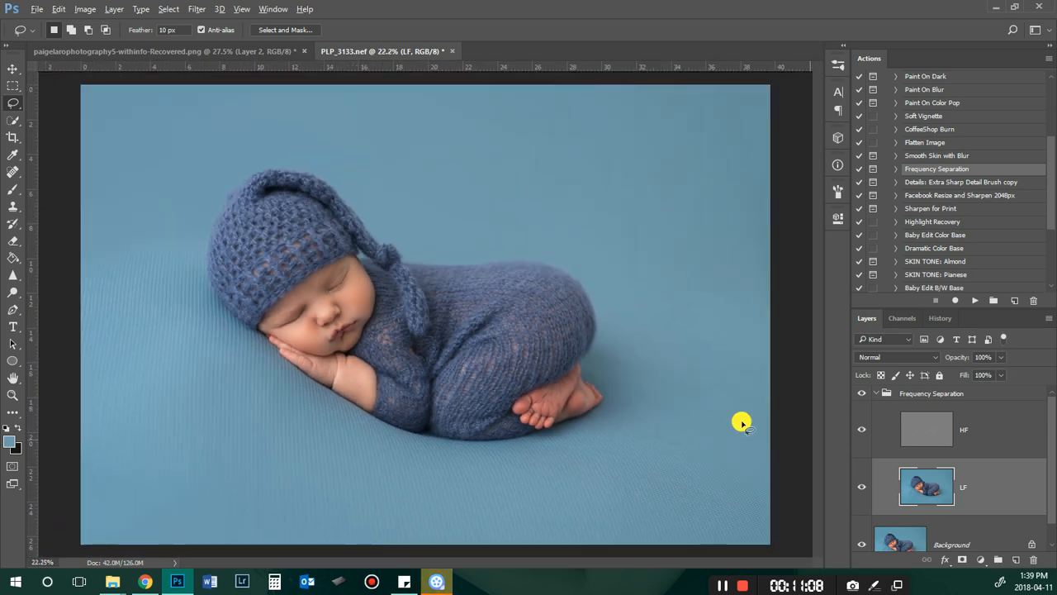
{"action": "left_click", "coordinate": [876, 394]}
{"action": "left_click", "coordinate": [860, 393]}
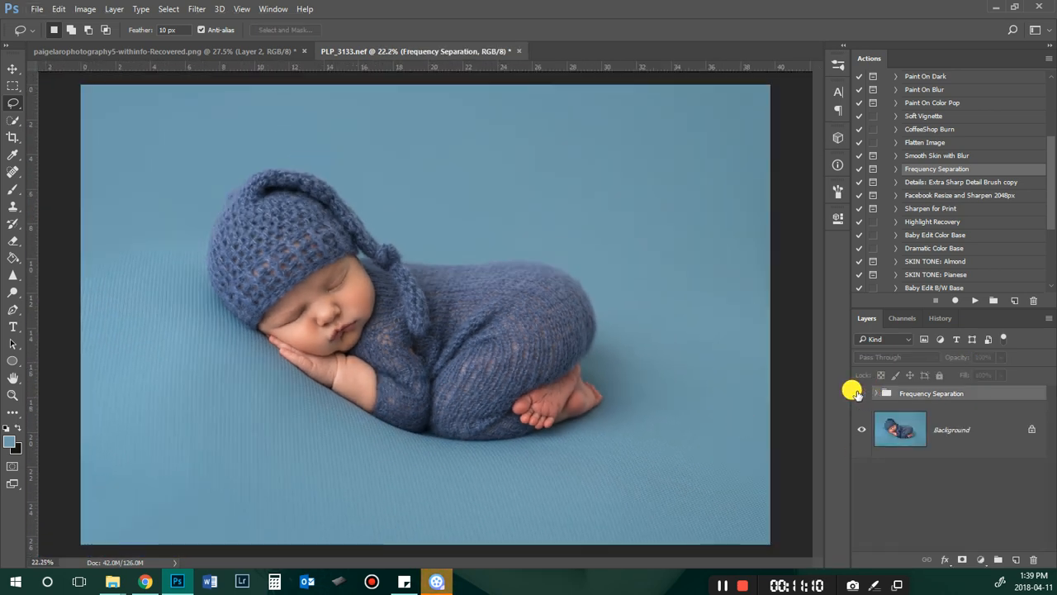
{"action": "left_click", "coordinate": [859, 394]}
{"action": "left_click", "coordinate": [859, 394]}
{"action": "left_click", "coordinate": [859, 394]}
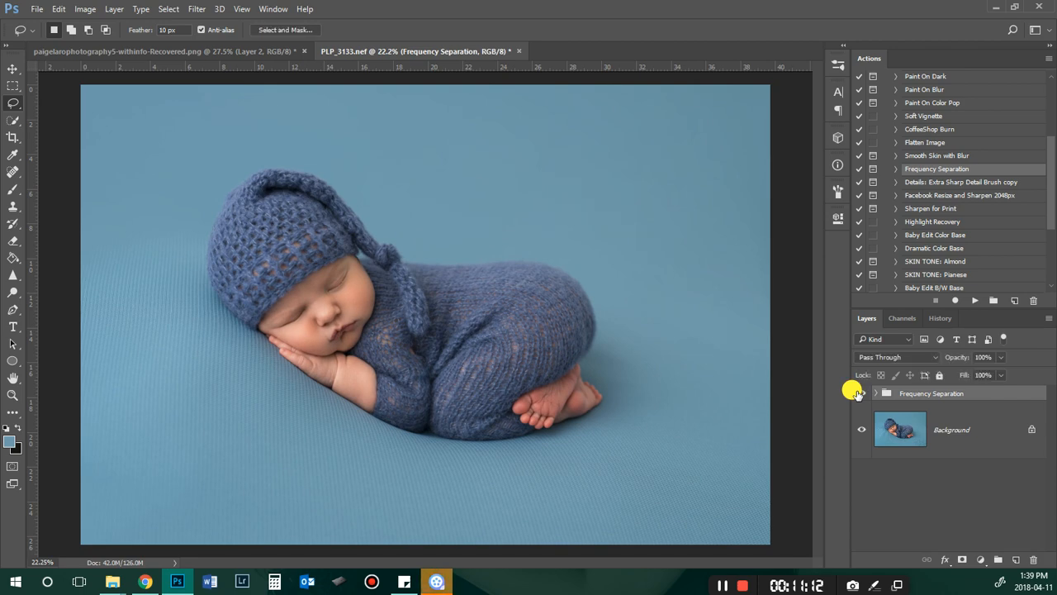
{"action": "scroll", "coordinate": [306, 368], "scroll_direction": "up", "scroll_amount": 8}
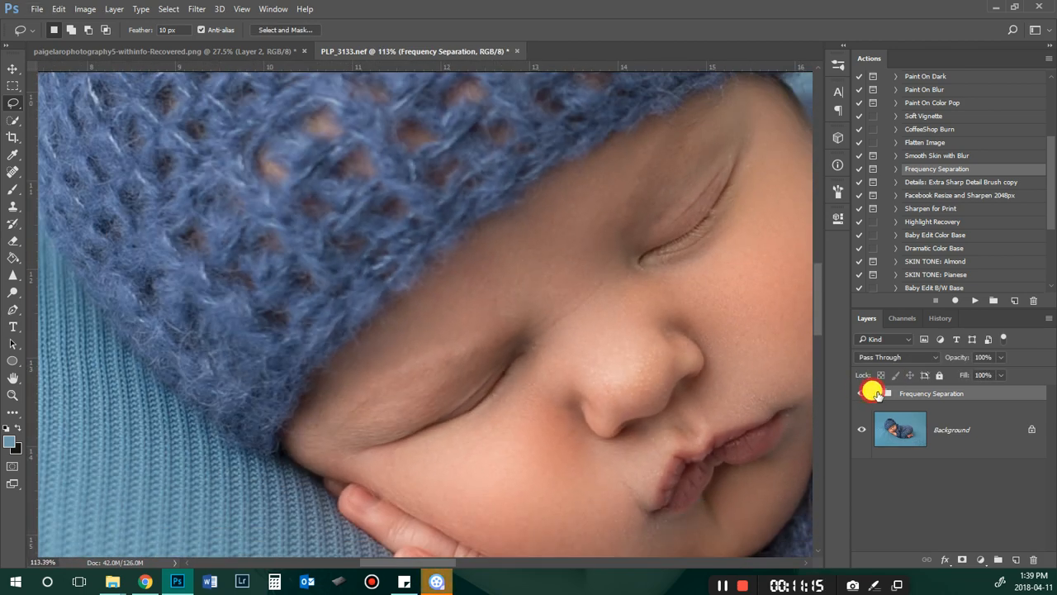
{"action": "left_click", "coordinate": [874, 394]}
{"action": "key", "text": "ctrl+shift+g"}
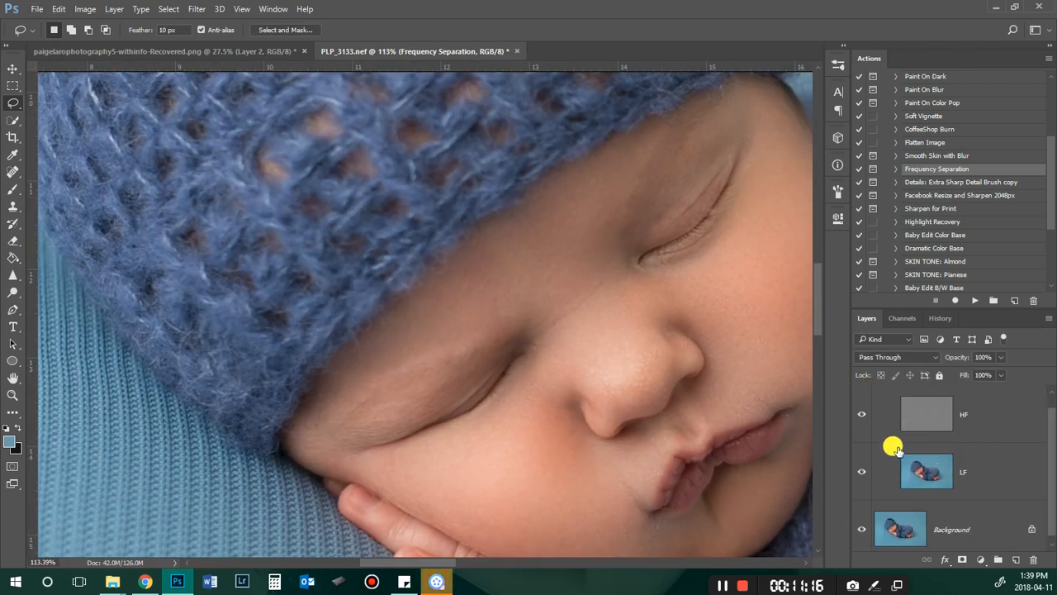
{"action": "scroll", "coordinate": [585, 441], "scroll_direction": "down", "scroll_amount": 4}
{"action": "scroll", "coordinate": [600, 434], "scroll_direction": "down", "scroll_amount": 3}
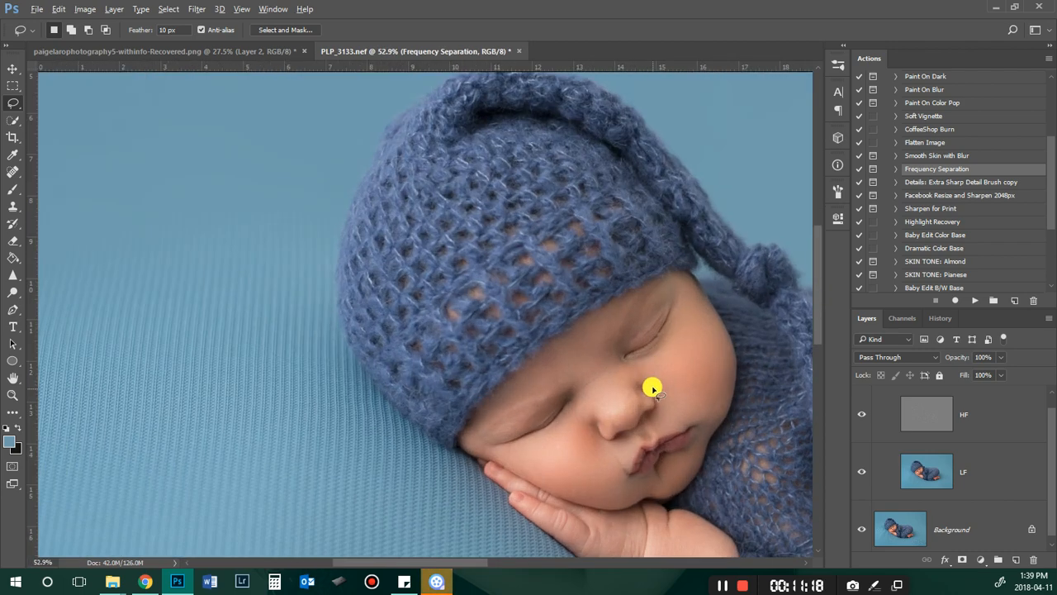
{"action": "scroll", "coordinate": [741, 427], "scroll_direction": "down", "scroll_amount": 5}
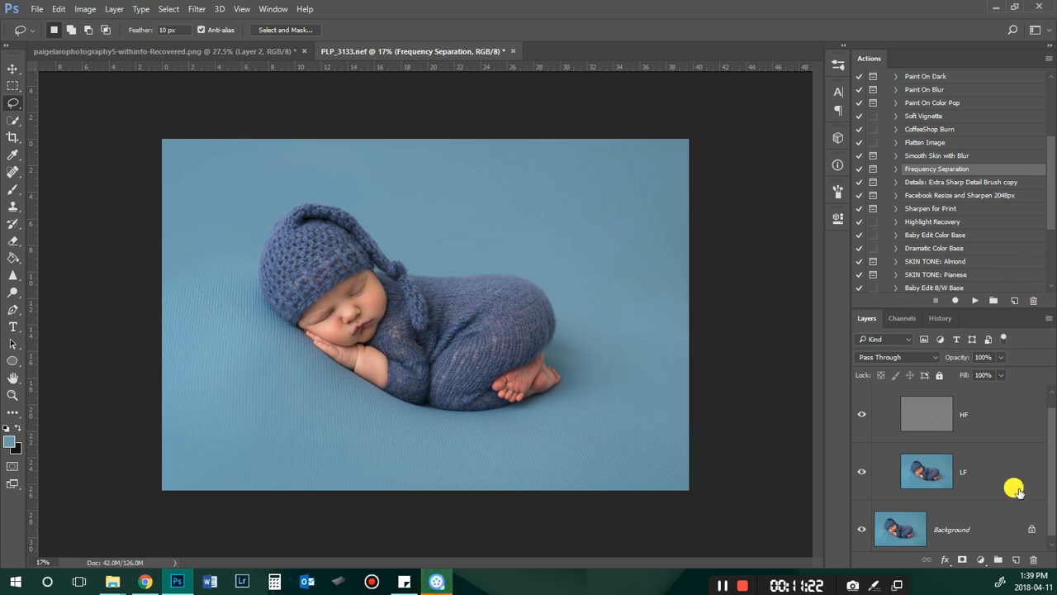
{"action": "scroll", "coordinate": [991, 479], "scroll_direction": "up", "scroll_amount": 1}
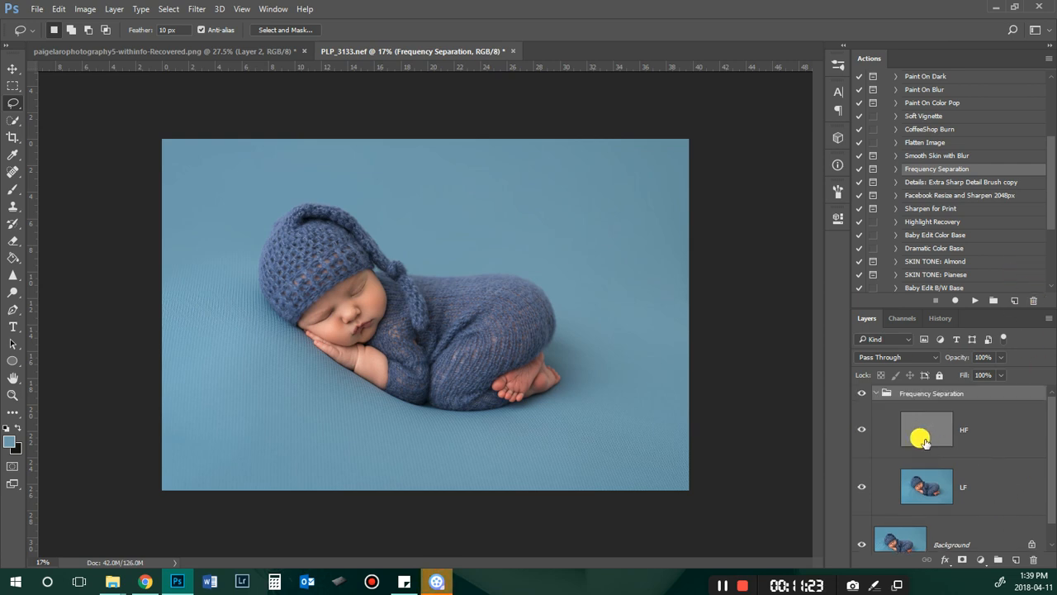
Step: Check the Frequency Separation group's before and after once more, and merge all layers with the Flatten Image action
{"action": "left_click", "coordinate": [875, 392]}
{"action": "left_click", "coordinate": [860, 394]}
{"action": "left_click", "coordinate": [860, 394]}
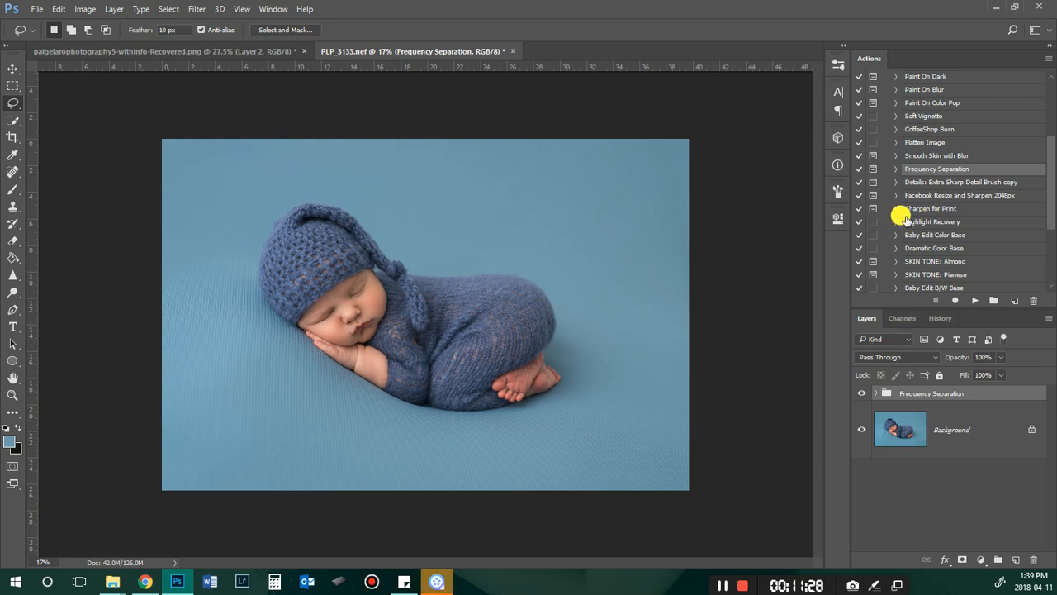
{"action": "left_click", "coordinate": [942, 142]}
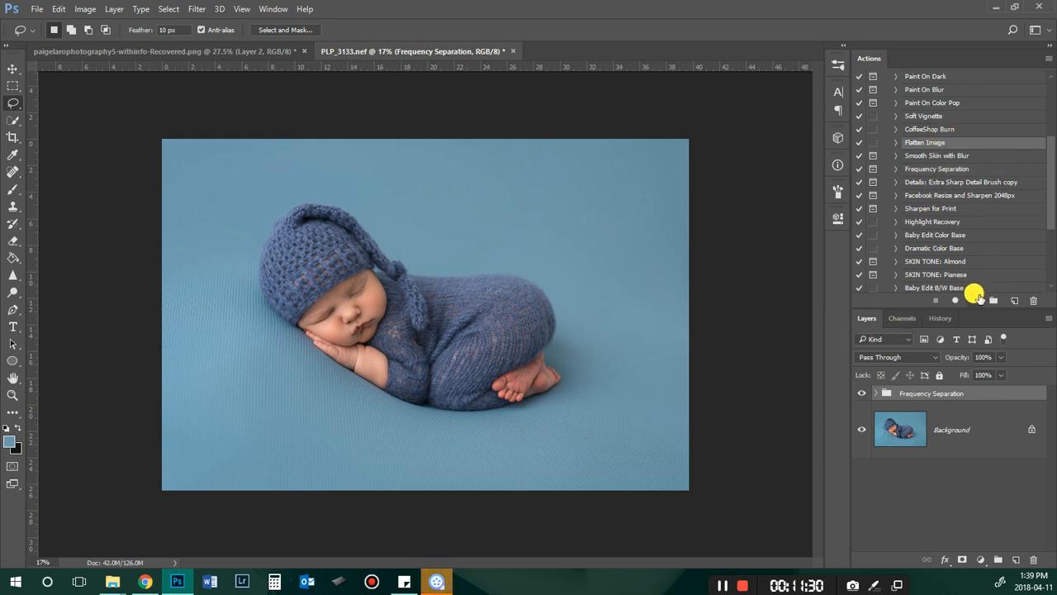
{"action": "left_click", "coordinate": [975, 299]}
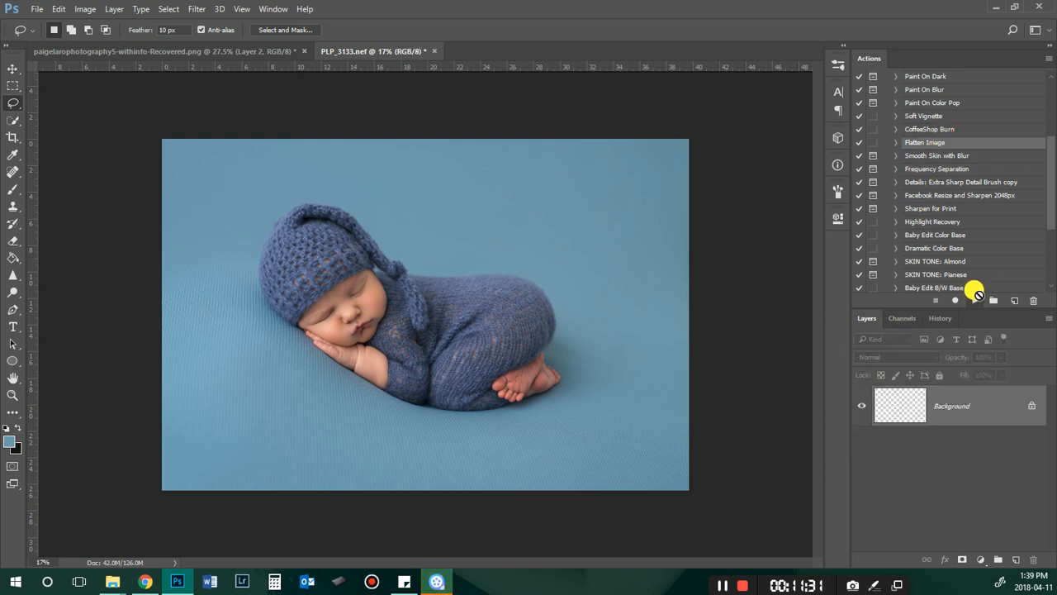
Step: Activate the Dodge tool for the baby's face and reduce its brush size to 100 pixels
{"action": "left_click", "coordinate": [11, 298]}
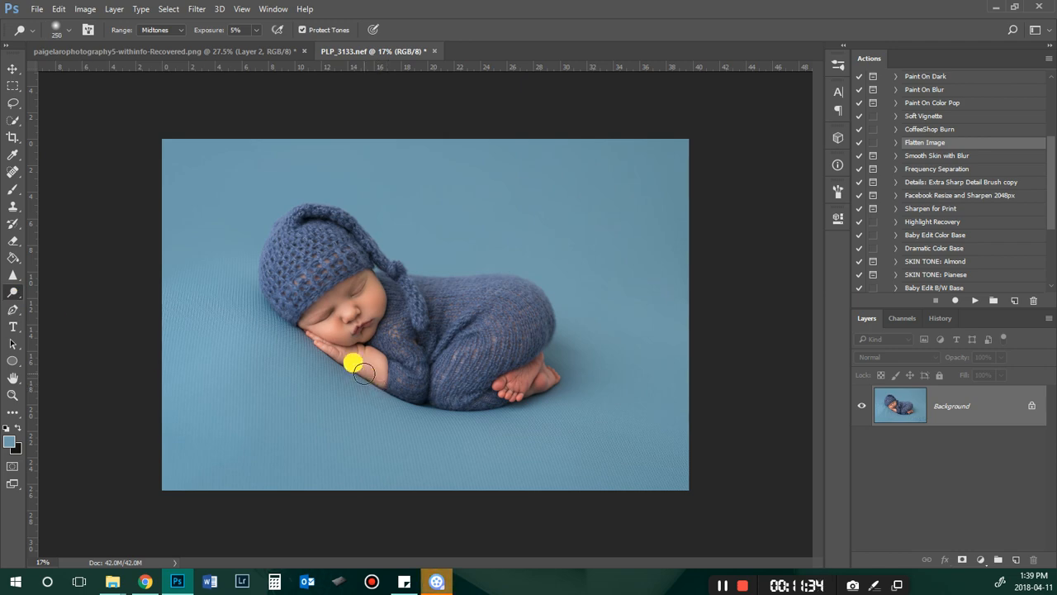
{"action": "scroll", "coordinate": [286, 300], "scroll_direction": "up", "scroll_amount": 5}
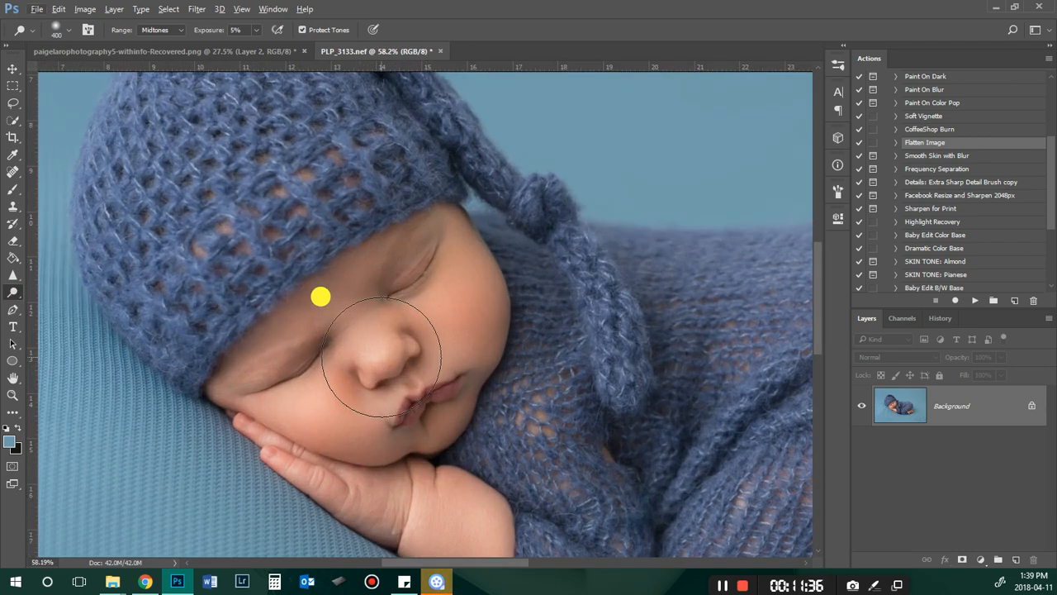
{"action": "key", "text": "bracketleft"}
{"action": "key", "text": "bracketleft"}
{"action": "key", "text": "bracketleft"}
{"action": "key", "text": "bracketleft"}
{"action": "key", "text": "bracketleft"}
{"action": "key", "text": "bracketleft"}
{"action": "key", "text": "bracketleft"}
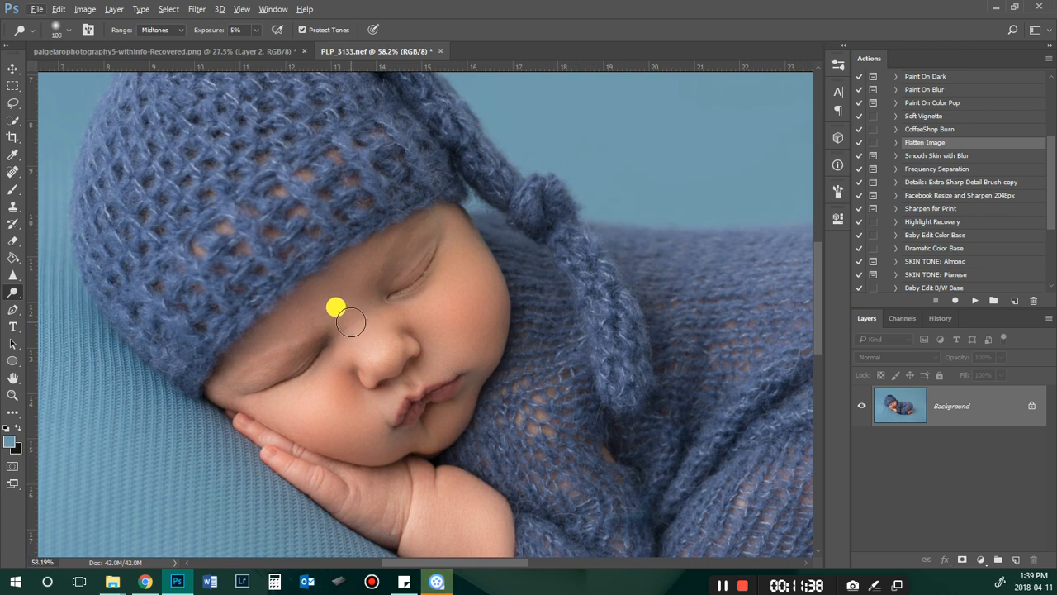
Step: Set the Dodge tool's exposure to 5% and lighten the lower cheek, the upper cheek and the skin between nose and mouth
{"action": "right_click", "coordinate": [14, 294]}
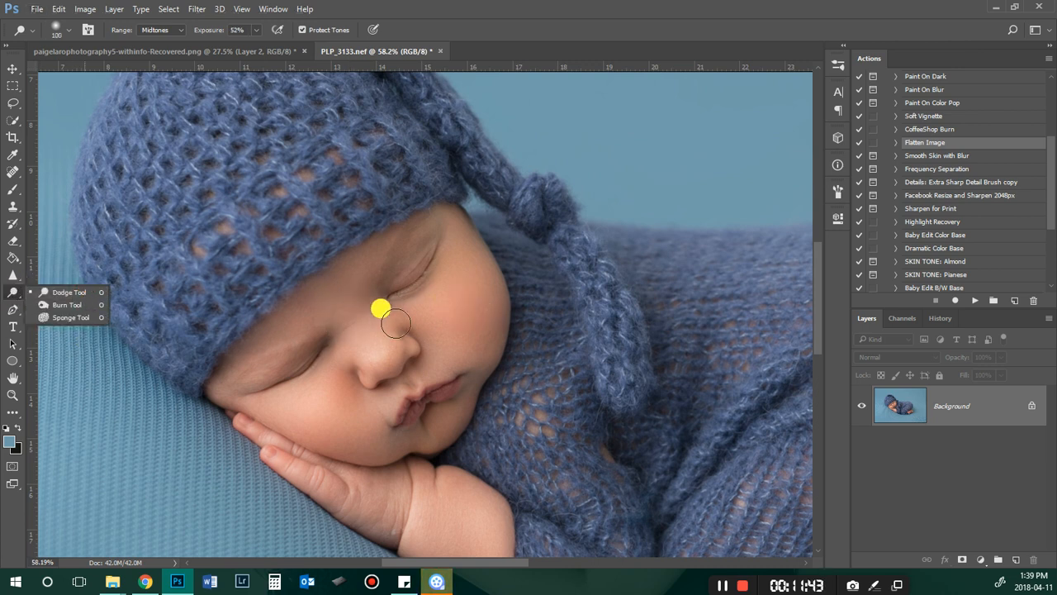
{"action": "left_click", "coordinate": [586, 5]}
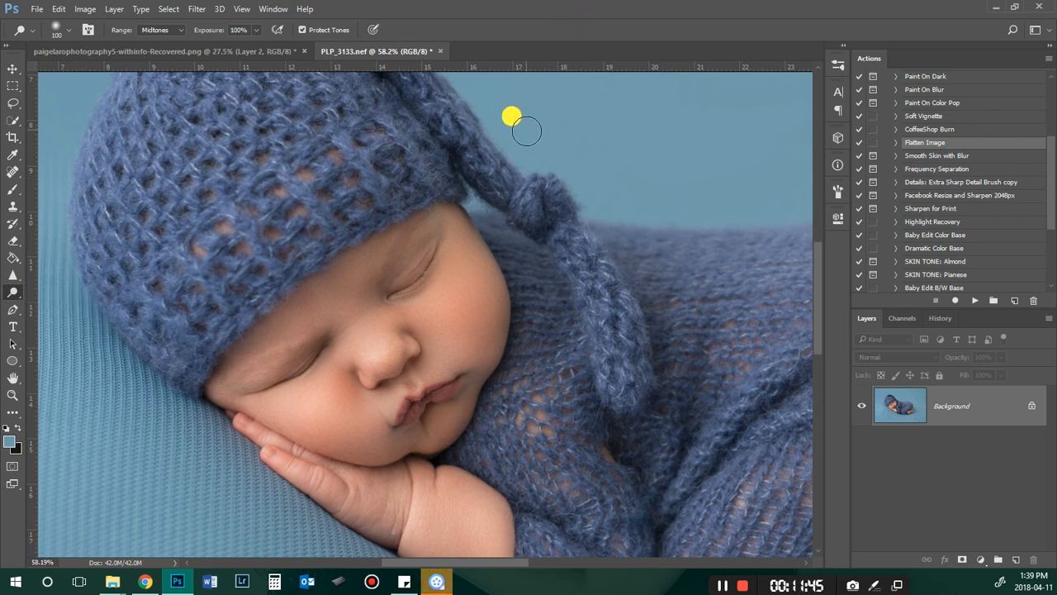
{"action": "key", "text": "0"}
{"action": "key", "text": "5"}
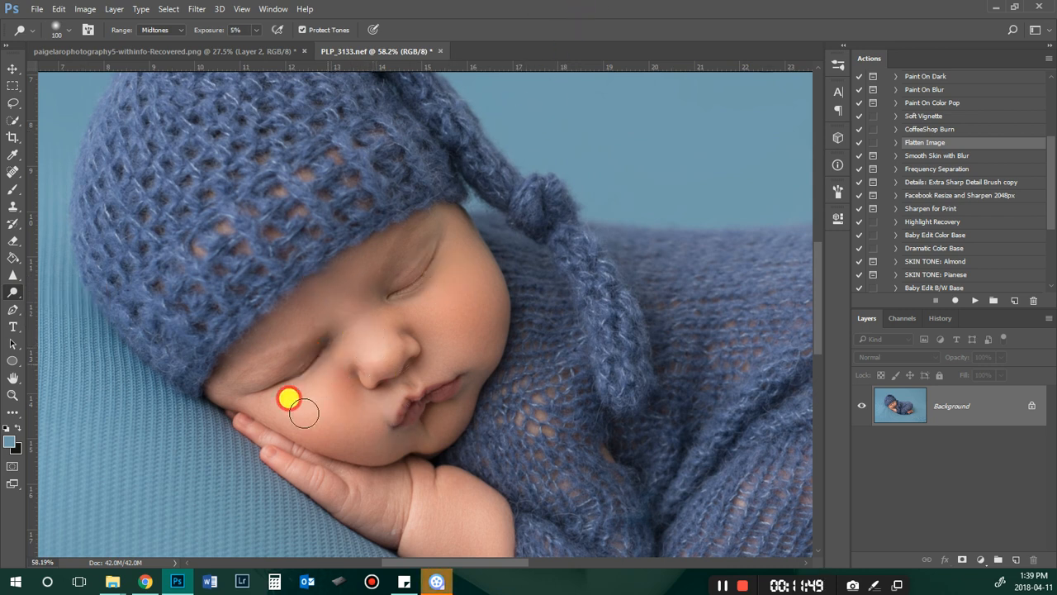
{"action": "mouse_move", "coordinate": [304, 413]}
{"action": "left_mouse_down"}
{"action": "mouse_move", "coordinate": [338, 357]}
{"action": "mouse_move", "coordinate": [280, 406]}
{"action": "left_mouse_up"}
{"action": "mouse_move", "coordinate": [422, 312]}
{"action": "left_mouse_down"}
{"action": "mouse_move", "coordinate": [458, 257]}
{"action": "mouse_move", "coordinate": [448, 299]}
{"action": "left_mouse_up"}
{"action": "mouse_move", "coordinate": [399, 382]}
{"action": "left_mouse_down"}
{"action": "mouse_move", "coordinate": [374, 351]}
{"action": "mouse_move", "coordinate": [414, 357]}
{"action": "left_mouse_up"}
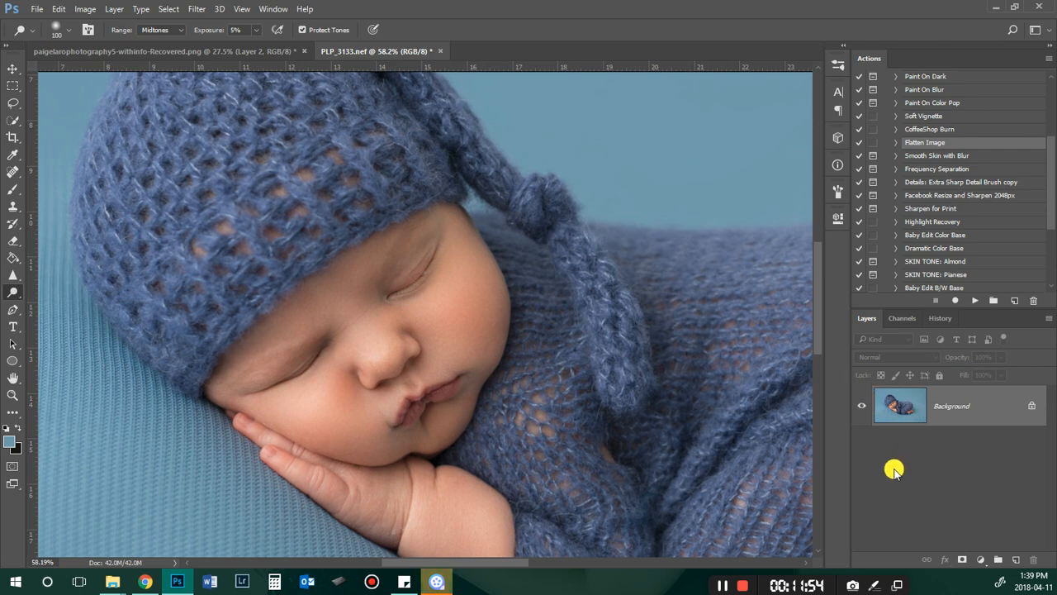
Step: Review the dodged face against the whole photo and collapse the My favorites action set
{"action": "scroll", "coordinate": [401, 397], "scroll_direction": "down", "scroll_amount": 5}
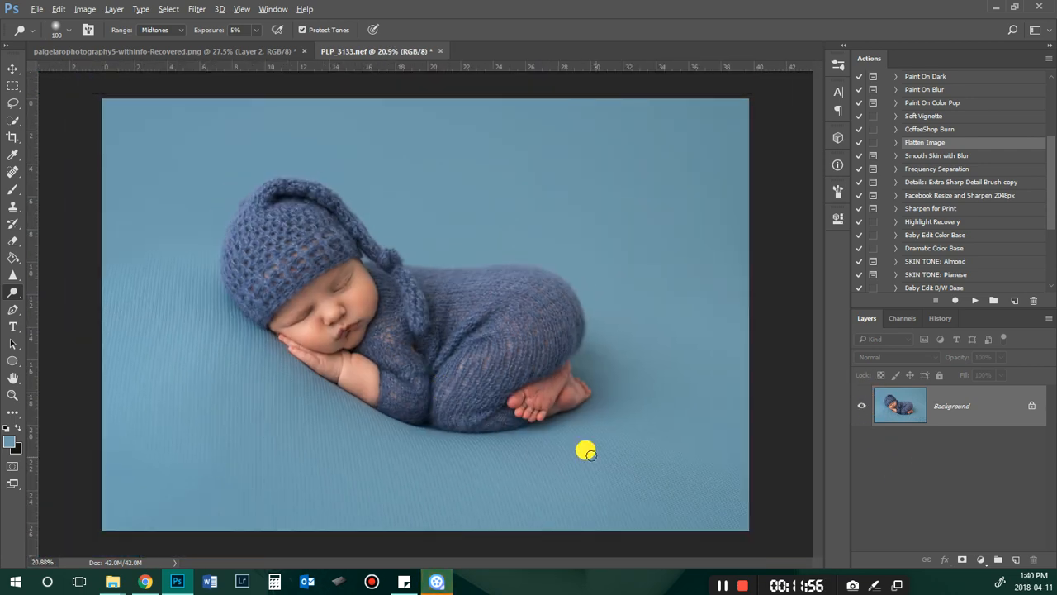
{"action": "scroll", "coordinate": [312, 334], "scroll_direction": "up", "scroll_amount": 5}
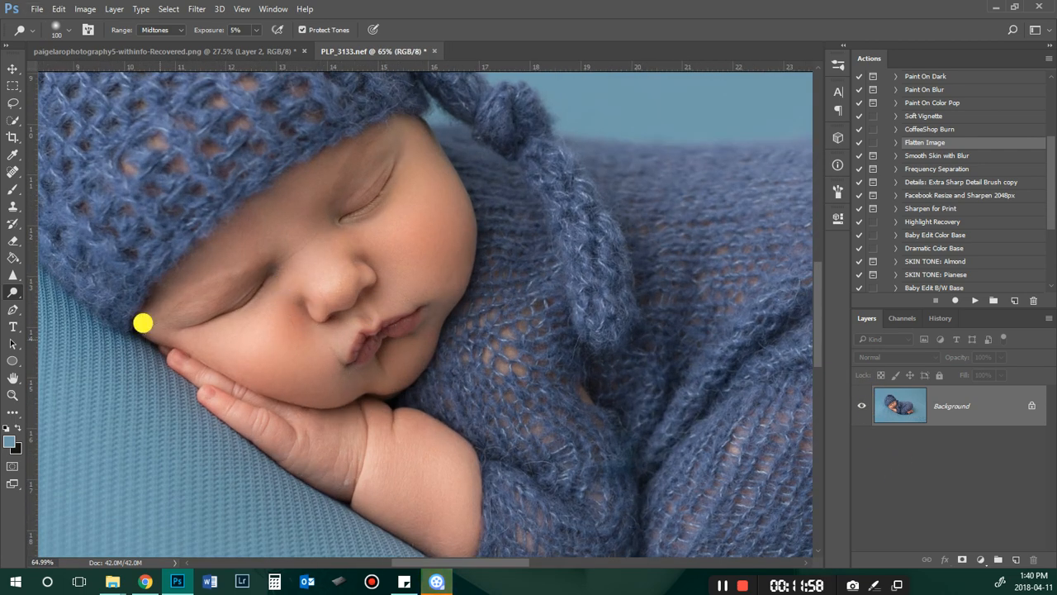
{"action": "scroll", "coordinate": [368, 361], "scroll_direction": "down", "scroll_amount": 5}
{"action": "scroll", "coordinate": [240, 383], "scroll_direction": "up", "scroll_amount": 5}
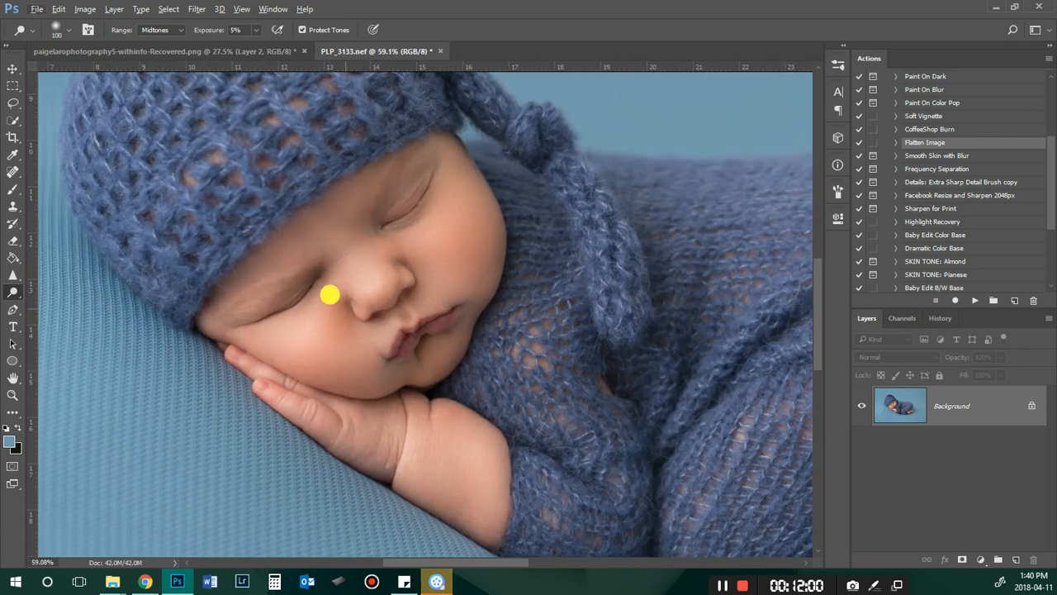
{"action": "scroll", "coordinate": [956, 142], "scroll_direction": "up", "scroll_amount": 3}
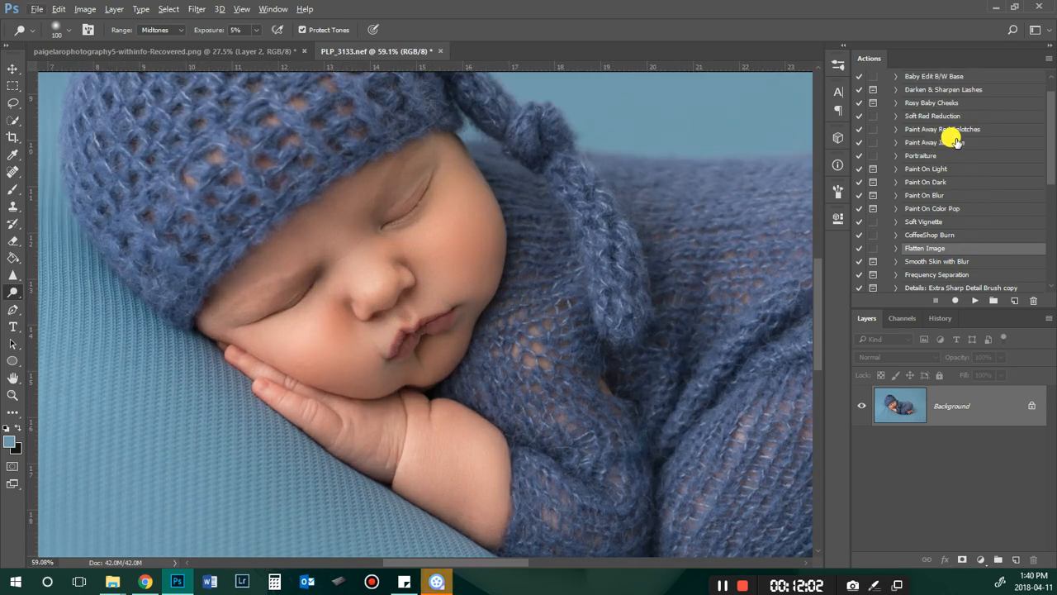
{"action": "scroll", "coordinate": [958, 145], "scroll_direction": "up", "scroll_amount": 1}
{"action": "left_click", "coordinate": [885, 90]}
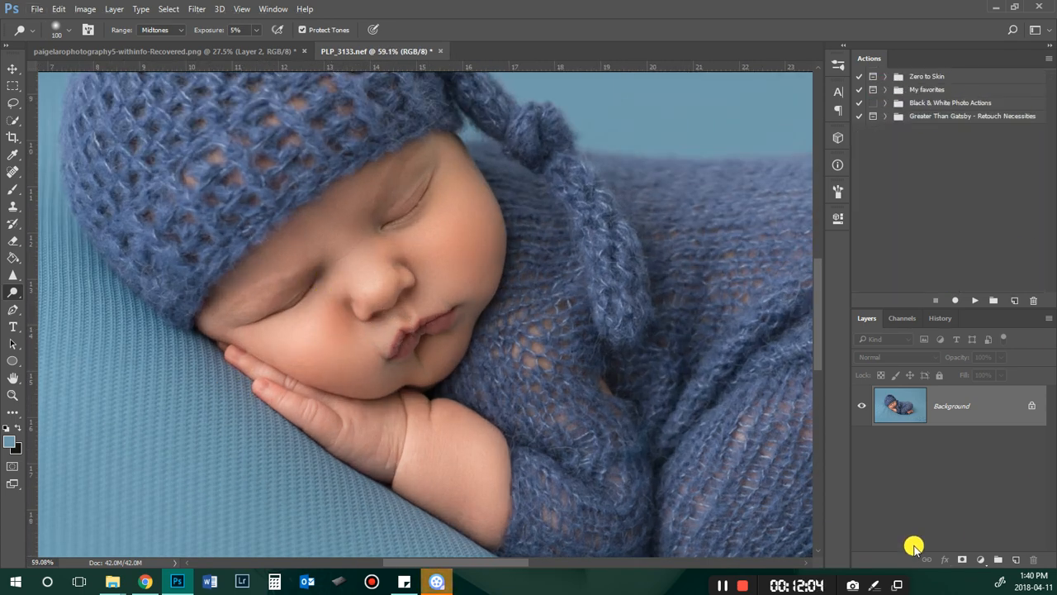
Step: Add a Hue/Saturation adjustment layer above the Background and restrict it to the Reds
{"action": "left_click", "coordinate": [980, 560]}
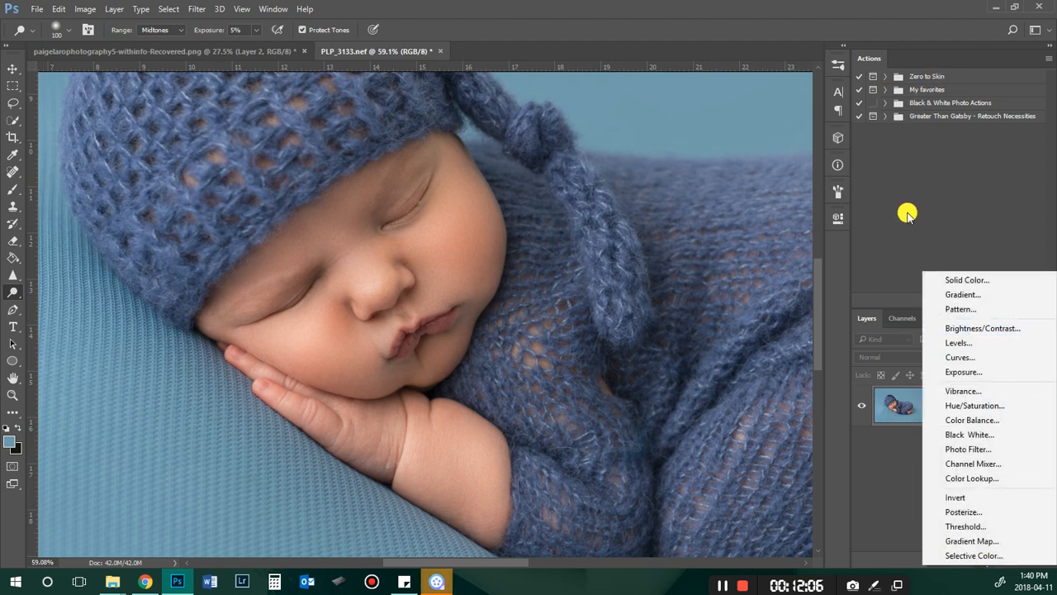
{"action": "left_click", "coordinate": [945, 208]}
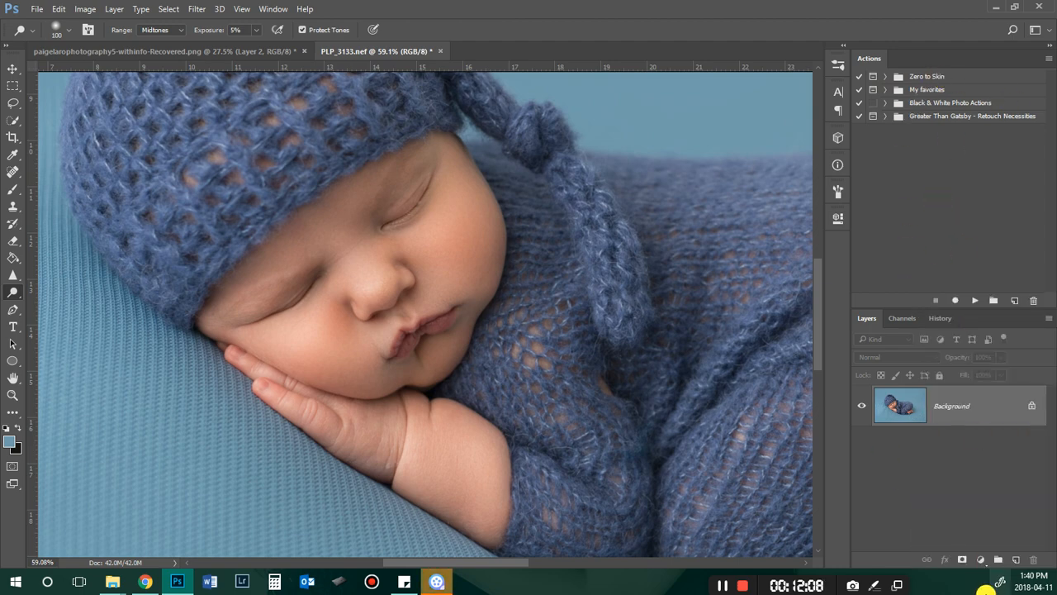
{"action": "left_click", "coordinate": [981, 559]}
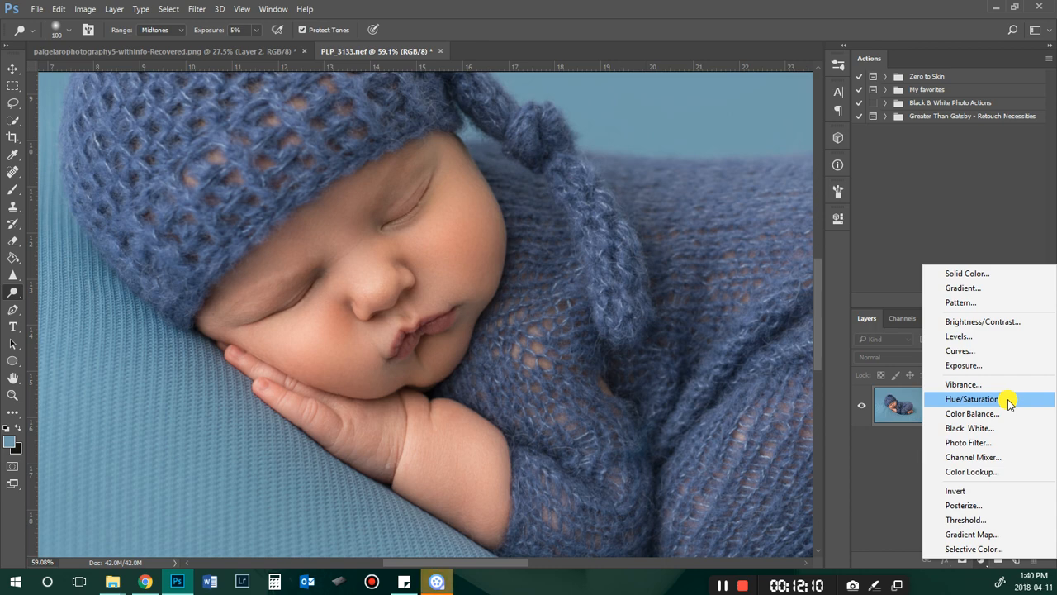
{"action": "left_click", "coordinate": [1010, 402]}
{"action": "left_click", "coordinate": [725, 270]}
{"action": "left_click", "coordinate": [722, 302]}
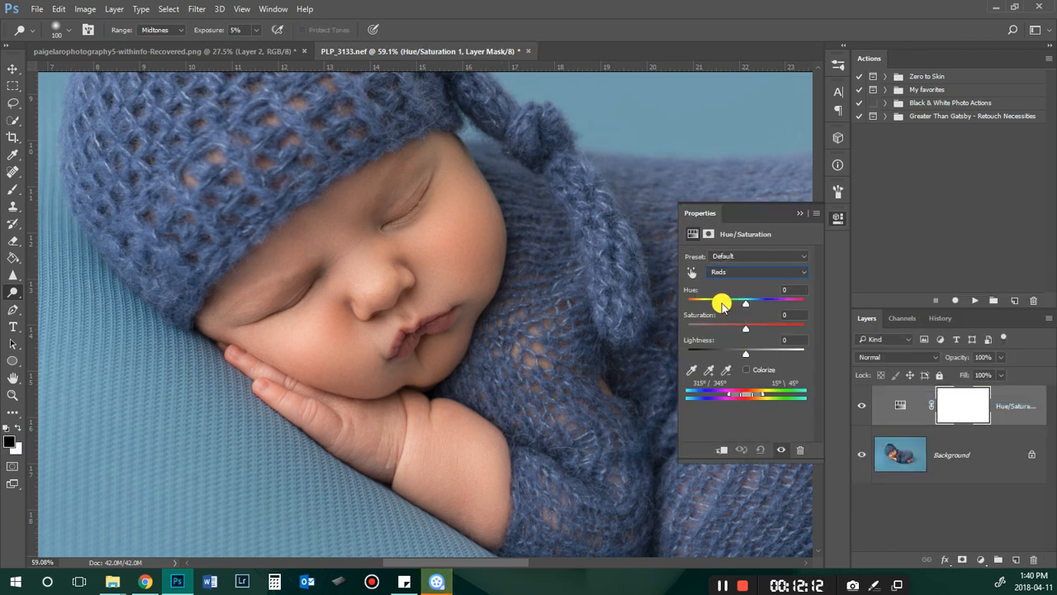
Step: Narrow the Reds range to 0°\33° at its upper end using an extreme hue as a preview, and set the hue to +10
{"action": "left_click_drag", "start_coordinate": [722, 304], "coordinate": [675, 303]}
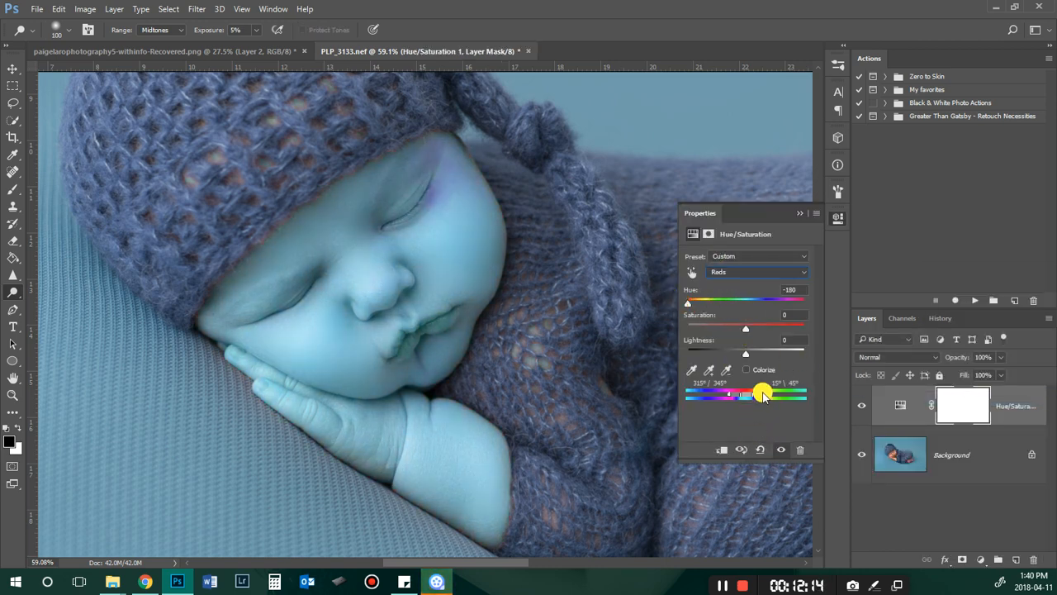
{"action": "left_click_drag", "start_coordinate": [762, 394], "coordinate": [755, 397]}
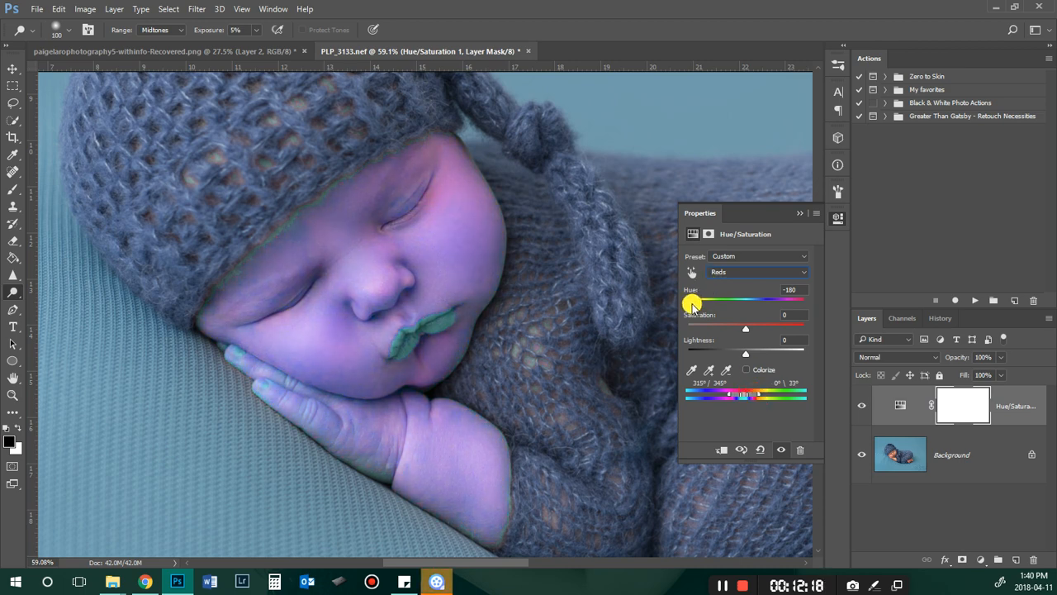
{"action": "left_click_drag", "start_coordinate": [691, 304], "coordinate": [752, 316]}
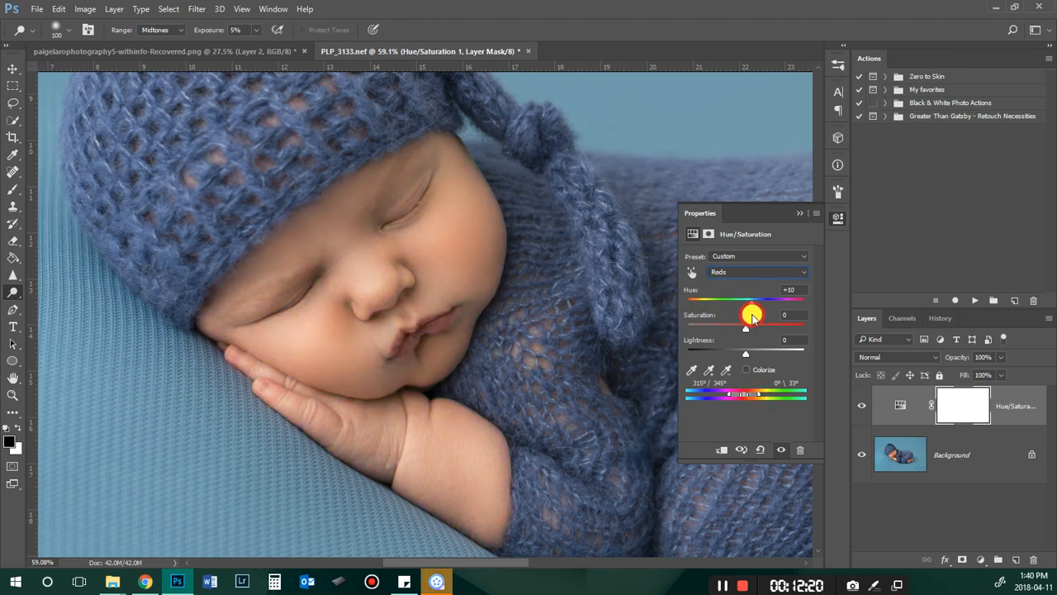
{"action": "left_click", "coordinate": [800, 213]}
Step: Invert the Hue/Saturation mask and paint the correction onto the red facial skin with an 80-pixel white brush at 20% opacity
{"action": "key", "text": "ctrl+i"}
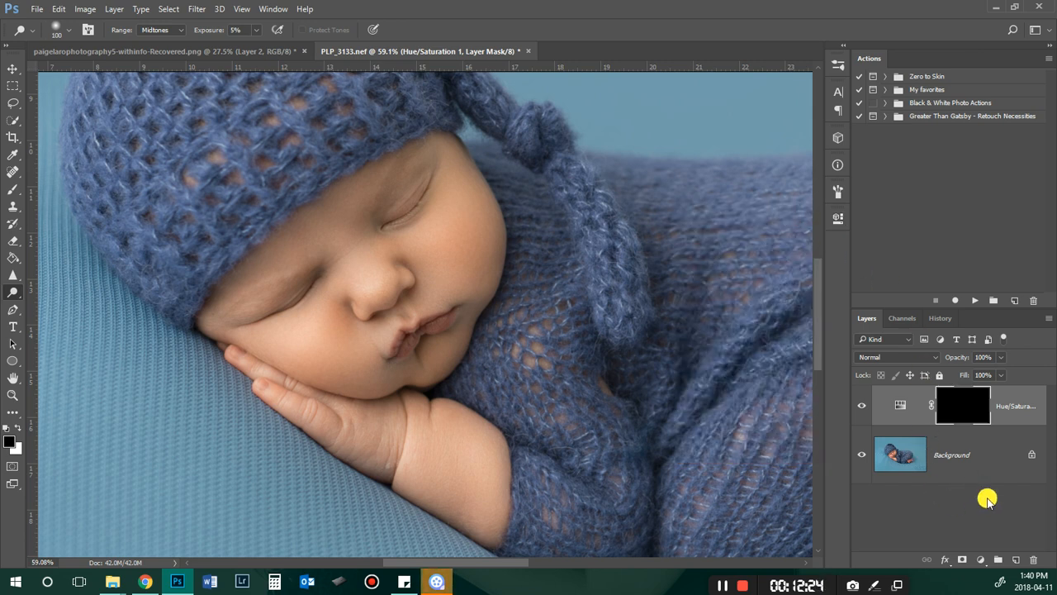
{"action": "left_click", "coordinate": [27, 192]}
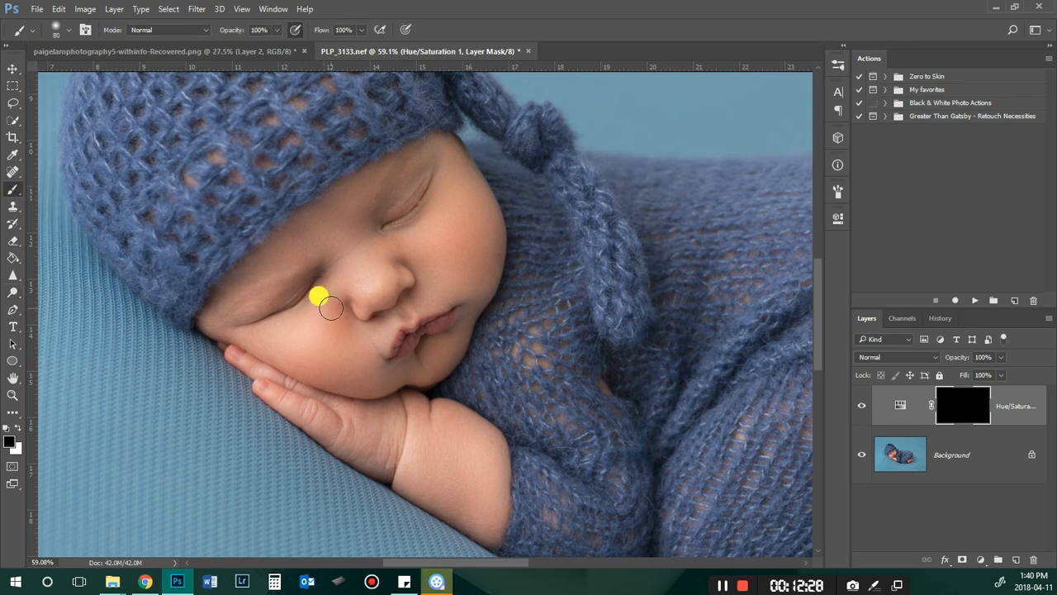
{"action": "mouse_move", "coordinate": [330, 300]}
{"action": "left_mouse_down"}
{"action": "mouse_move", "coordinate": [346, 310]}
{"action": "mouse_move", "coordinate": [348, 339]}
{"action": "mouse_move", "coordinate": [349, 317]}
{"action": "mouse_move", "coordinate": [328, 299]}
{"action": "mouse_move", "coordinate": [338, 347]}
{"action": "mouse_move", "coordinate": [408, 330]}
{"action": "mouse_move", "coordinate": [459, 362]}
{"action": "left_mouse_up"}
{"action": "key", "text": "x"}
{"action": "left_click_drag", "start_coordinate": [397, 250], "coordinate": [389, 247]}
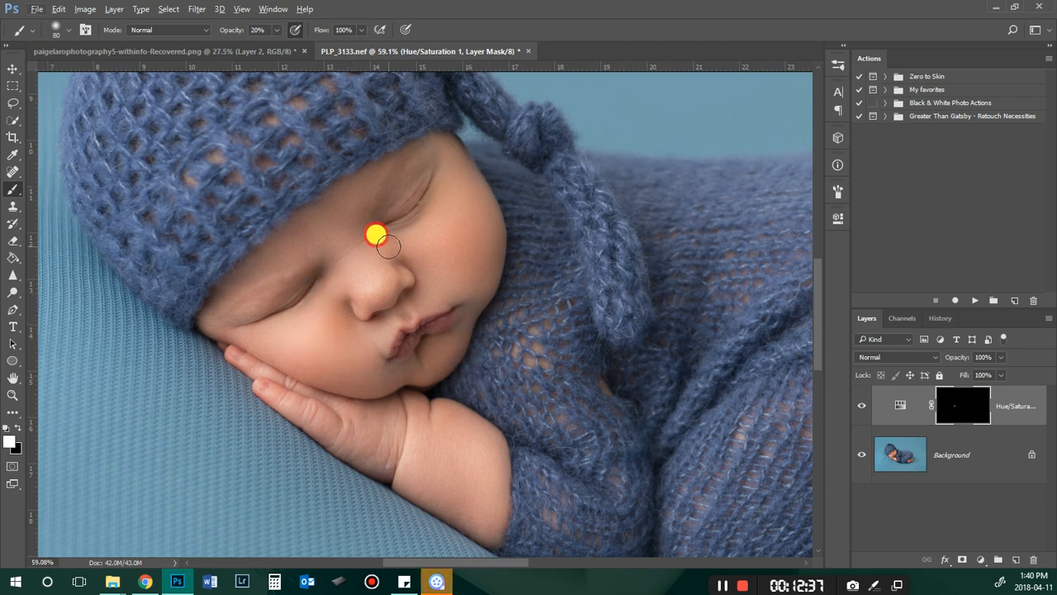
Step: Flatten the Hue/Saturation adjustment into the Background layer
{"action": "scroll", "coordinate": [615, 486], "scroll_direction": "down", "scroll_amount": 5}
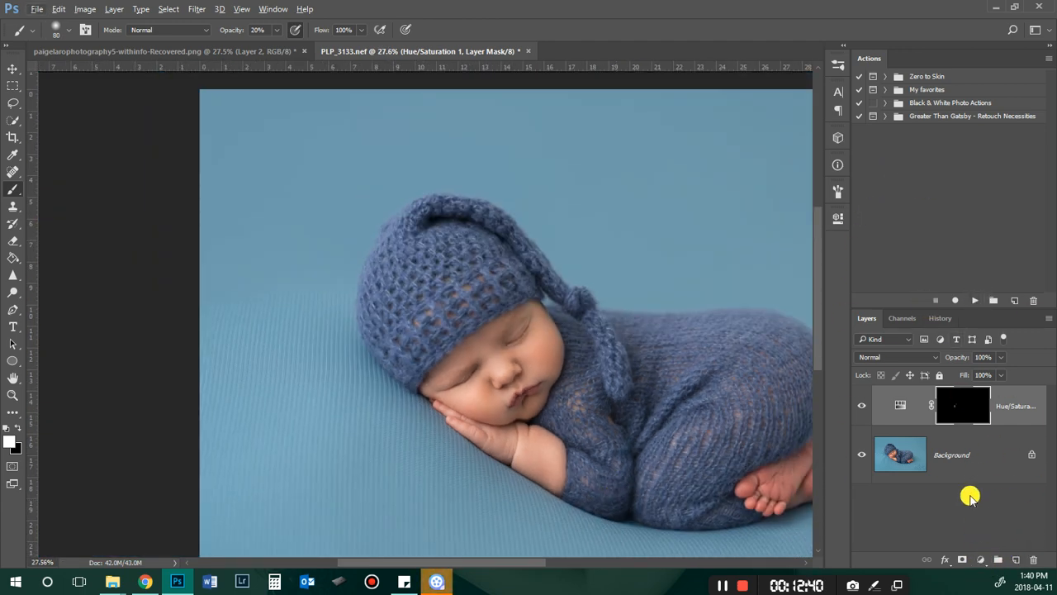
{"action": "right_click", "coordinate": [950, 446]}
{"action": "left_click", "coordinate": [921, 397]}
Step: Add a Curves adjustment layer that brightens the photo, and compare the whole image before and after
{"action": "left_click", "coordinate": [981, 560]}
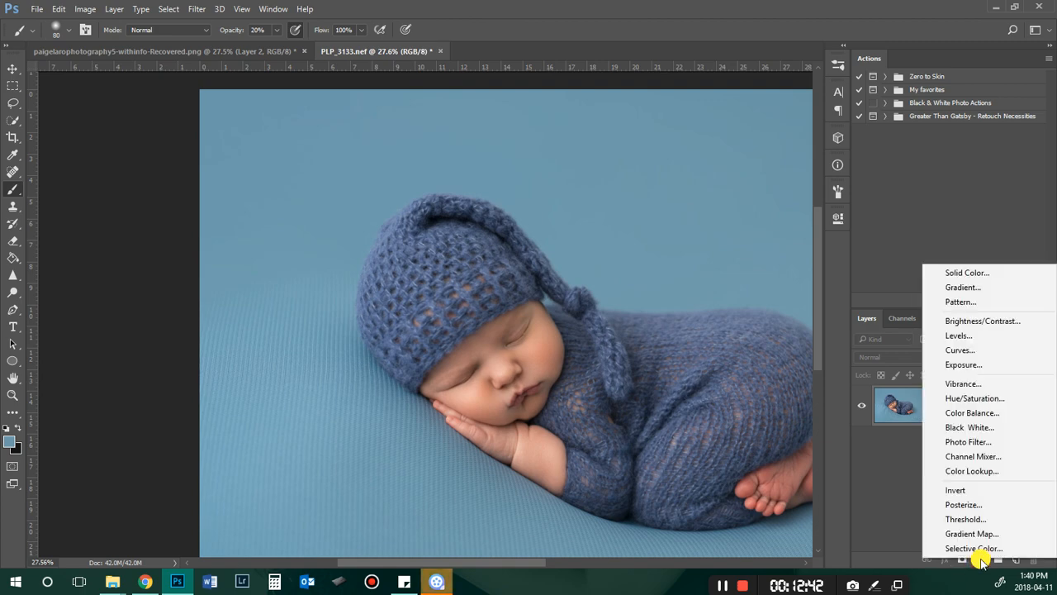
{"action": "left_click", "coordinate": [954, 350]}
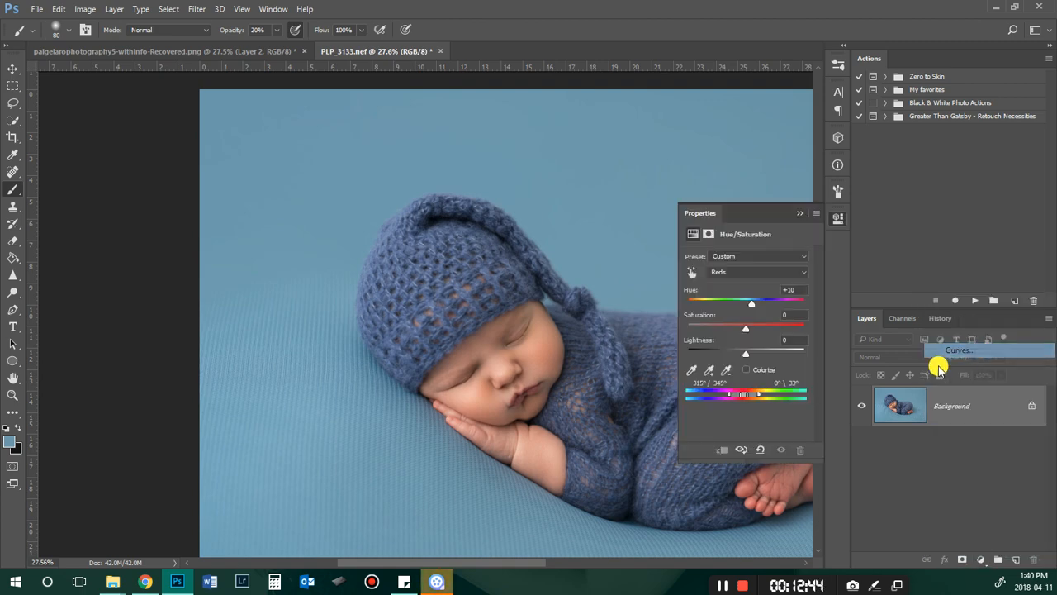
{"action": "left_click_drag", "start_coordinate": [753, 325], "coordinate": [750, 322]}
{"action": "left_click", "coordinate": [799, 212]}
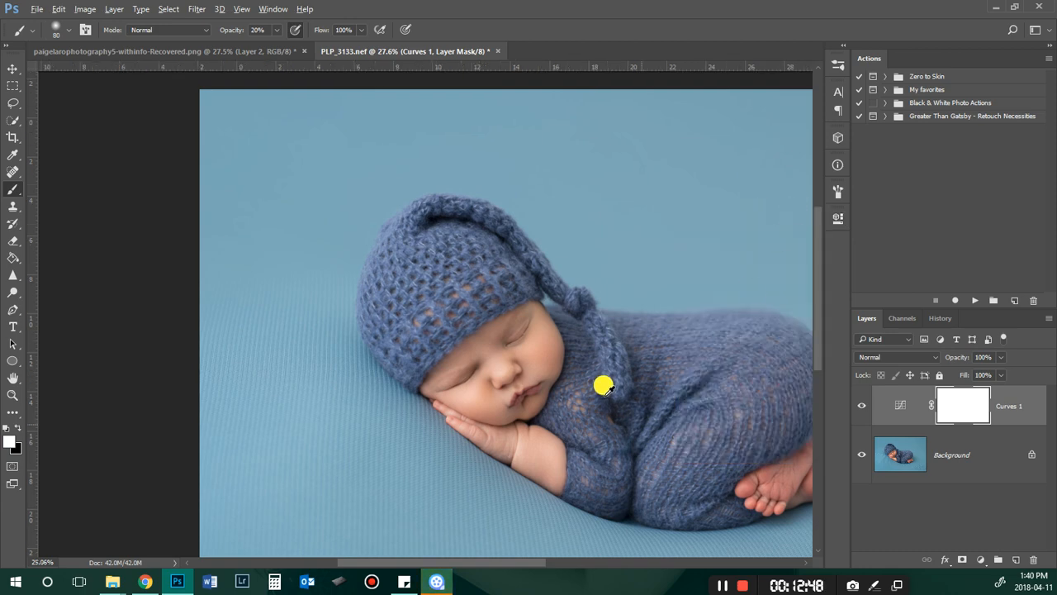
{"action": "scroll", "coordinate": [612, 387], "scroll_direction": "down", "scroll_amount": 6}
{"action": "scroll", "coordinate": [388, 333], "scroll_direction": "up", "scroll_amount": 2}
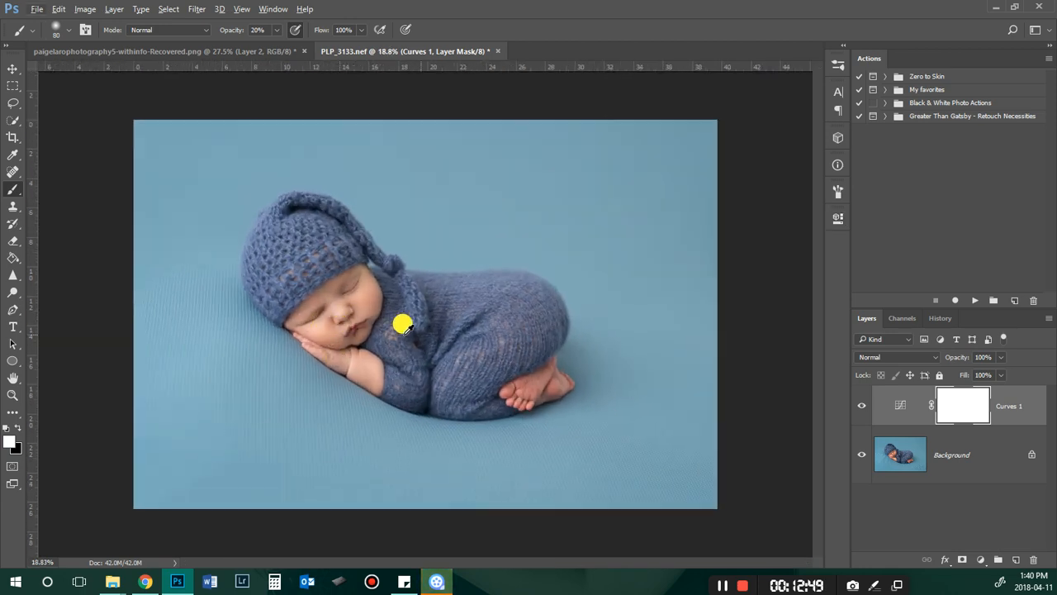
{"action": "left_click", "coordinate": [856, 401]}
{"action": "left_click", "coordinate": [856, 400]}
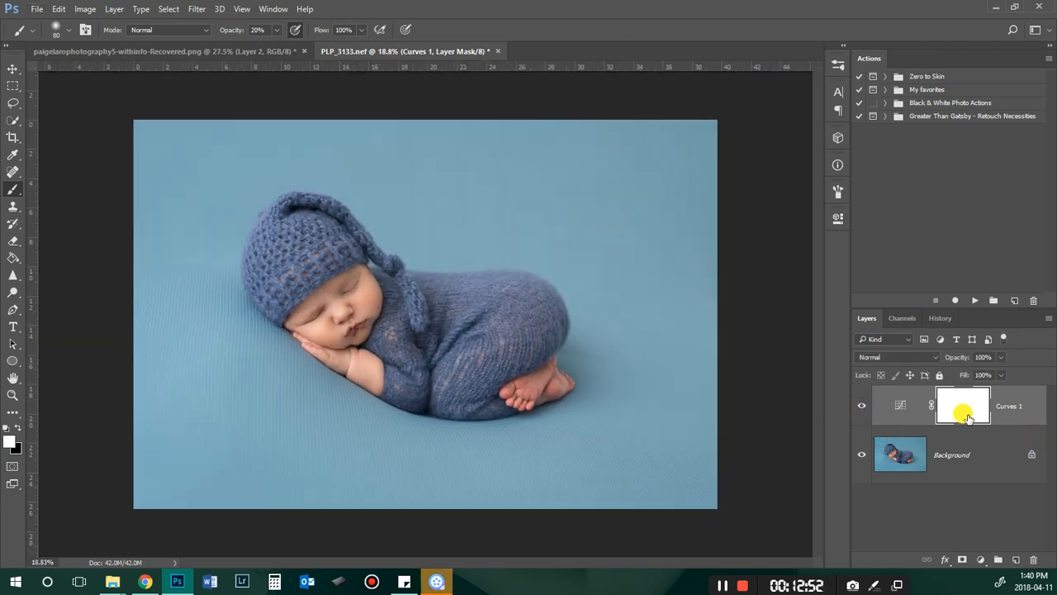
Step: Invert the Curves mask and paint the brightening over the baby and upper backdrop with a 1000-pixel white brush at 20% opacity
{"action": "key", "text": "ctrl+i"}
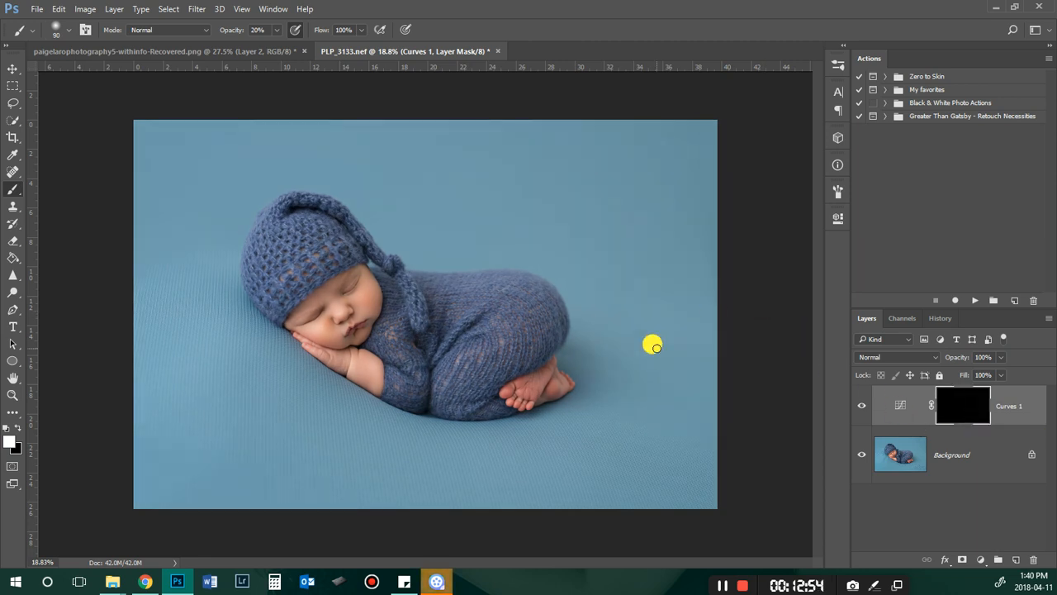
{"action": "key", "text": "bracketright"}
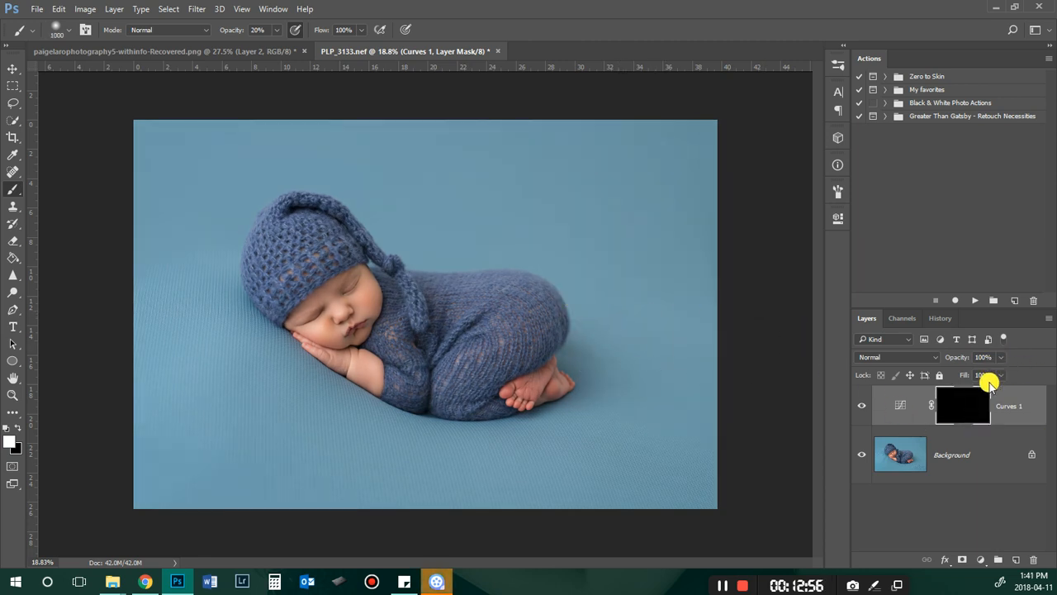
{"action": "mouse_move", "coordinate": [319, 336]}
{"action": "left_mouse_down"}
{"action": "mouse_move", "coordinate": [342, 303]}
{"action": "mouse_move", "coordinate": [384, 322]}
{"action": "left_mouse_up"}
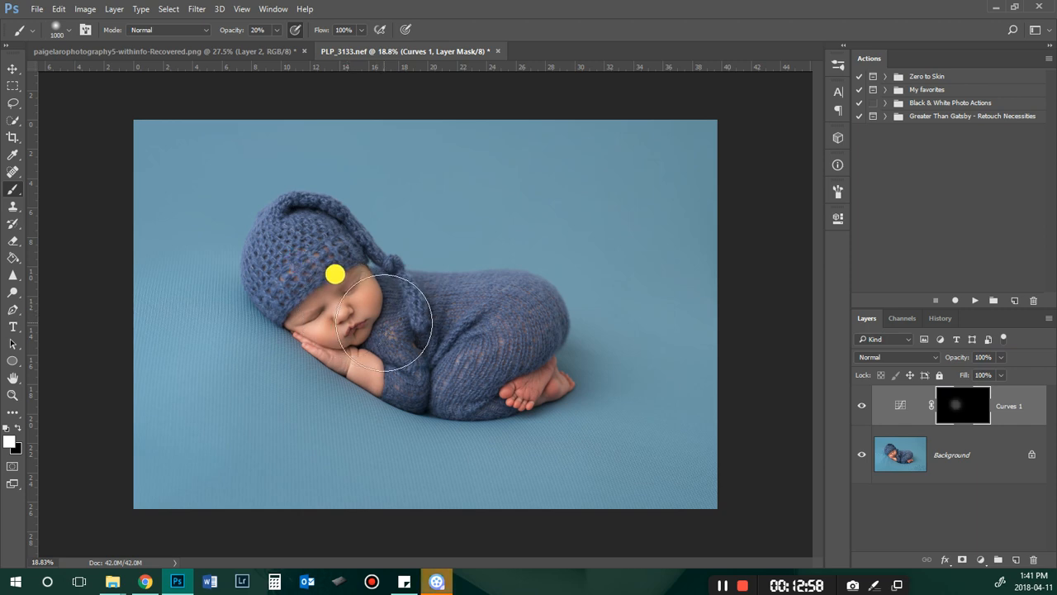
{"action": "mouse_move", "coordinate": [472, 291]}
{"action": "left_mouse_down"}
{"action": "mouse_move", "coordinate": [490, 337]}
{"action": "mouse_move", "coordinate": [463, 369]}
{"action": "left_mouse_up"}
{"action": "mouse_move", "coordinate": [332, 359]}
{"action": "left_mouse_down"}
{"action": "mouse_move", "coordinate": [369, 366]}
{"action": "mouse_move", "coordinate": [354, 342]}
{"action": "mouse_move", "coordinate": [356, 297]}
{"action": "left_mouse_up"}
{"action": "mouse_move", "coordinate": [273, 227]}
{"action": "left_mouse_down"}
{"action": "mouse_move", "coordinate": [245, 227]}
{"action": "mouse_move", "coordinate": [320, 169]}
{"action": "mouse_move", "coordinate": [381, 145]}
{"action": "mouse_move", "coordinate": [633, 143]}
{"action": "mouse_move", "coordinate": [700, 162]}
{"action": "mouse_move", "coordinate": [452, 232]}
{"action": "mouse_move", "coordinate": [553, 192]}
{"action": "mouse_move", "coordinate": [803, 211]}
{"action": "mouse_move", "coordinate": [661, 275]}
{"action": "mouse_move", "coordinate": [601, 323]}
{"action": "mouse_move", "coordinate": [660, 406]}
{"action": "left_mouse_up"}
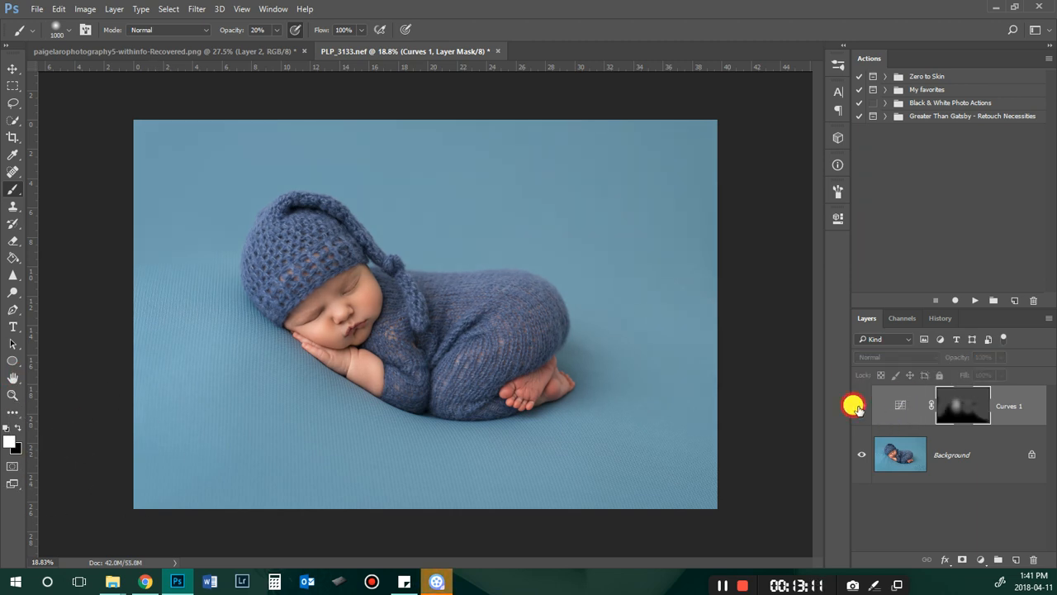
Step: Flatten the masked Curves adjustment into the Background layer
{"action": "left_click", "coordinate": [907, 446]}
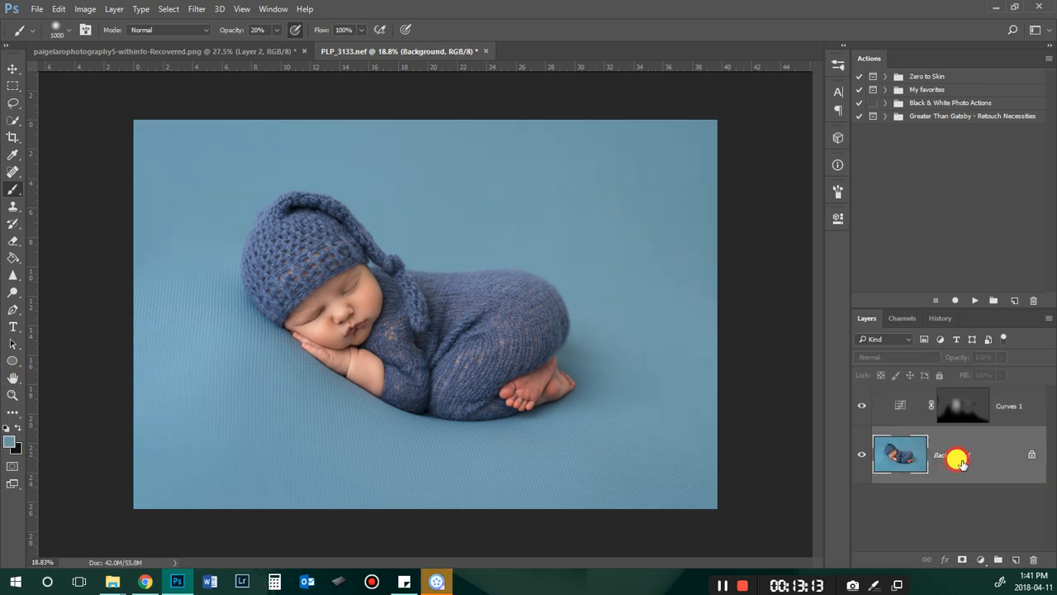
{"action": "right_click", "coordinate": [923, 458]}
{"action": "left_click", "coordinate": [890, 415]}
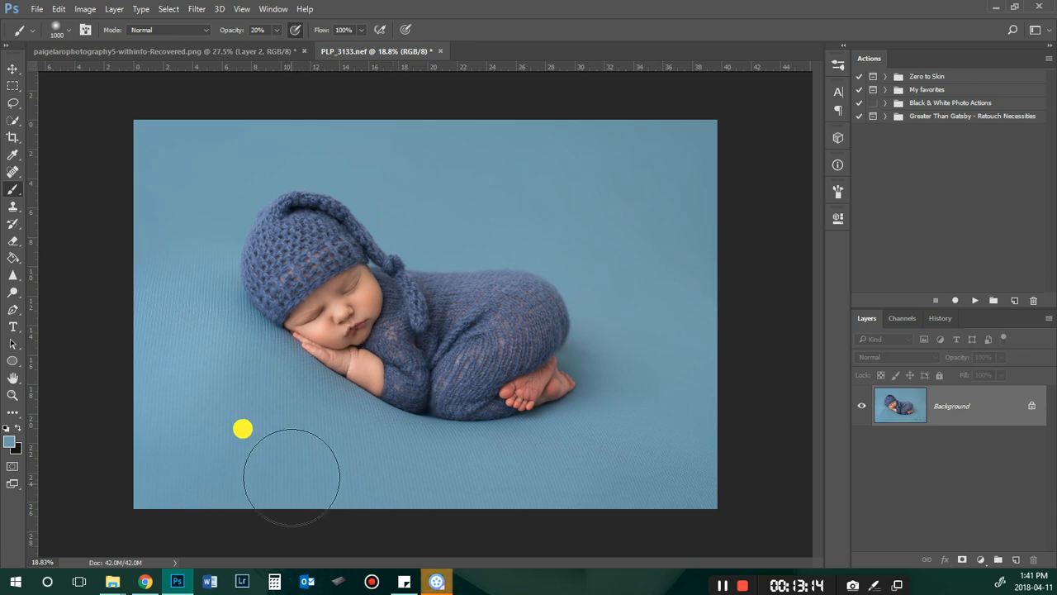
Step: Activate the Spot Healing Brush and examine the baby's face and the whole photo for remaining flaws
{"action": "key", "text": "ctrl+0"}
{"action": "scroll", "coordinate": [288, 290], "scroll_direction": "up", "scroll_amount": 10}
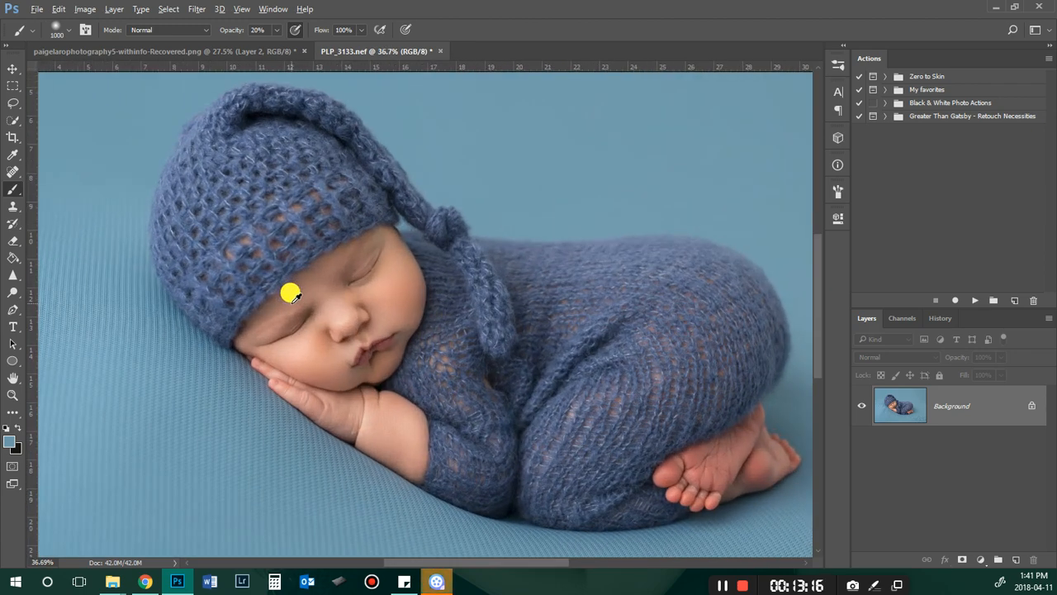
{"action": "scroll", "coordinate": [465, 276], "scroll_direction": "down", "scroll_amount": 4}
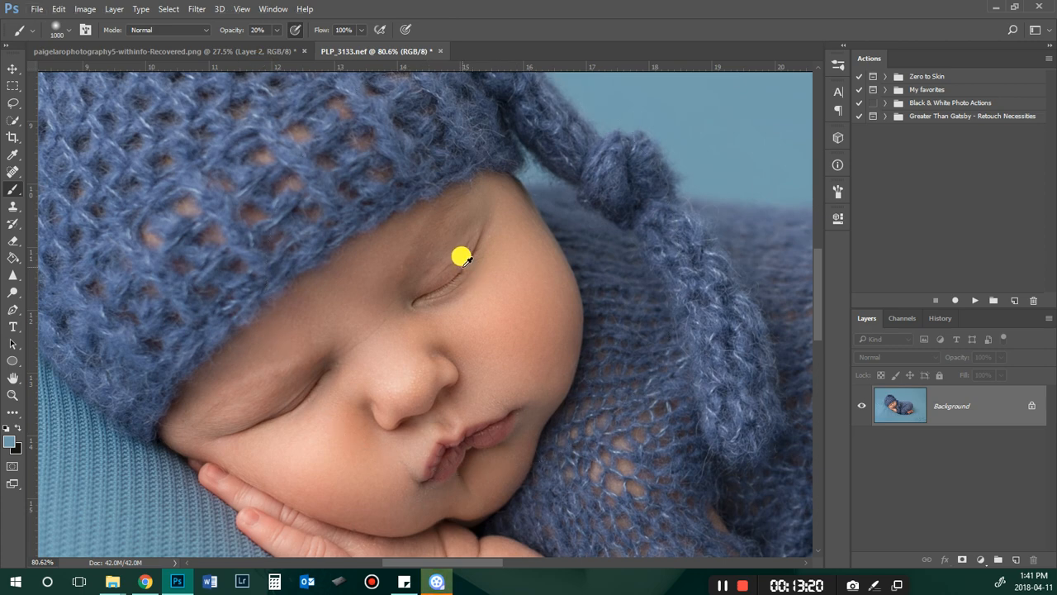
{"action": "left_click", "coordinate": [12, 171]}
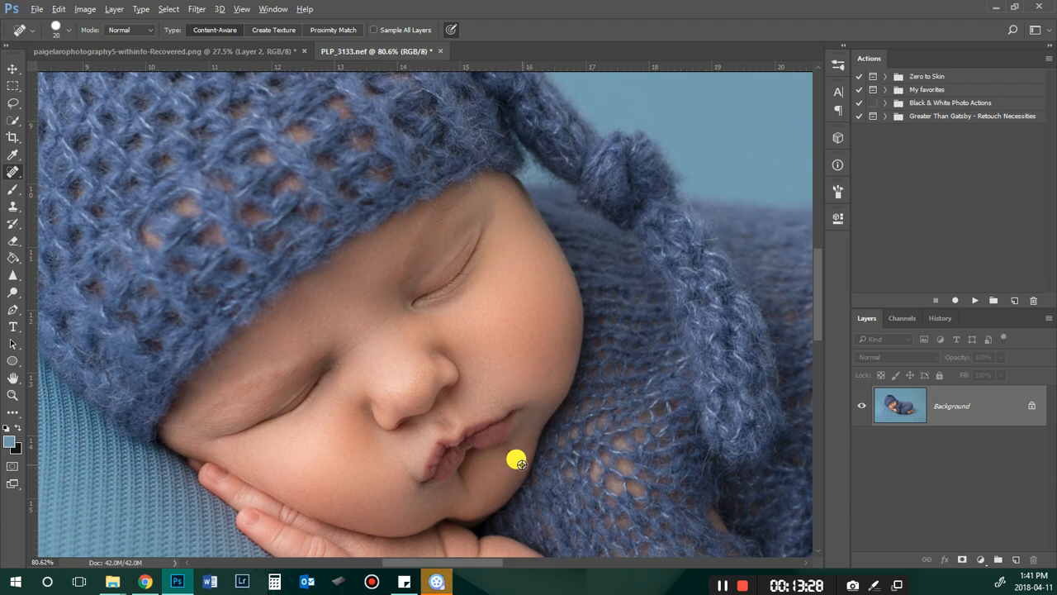
{"action": "scroll", "coordinate": [516, 461], "scroll_direction": "down", "scroll_amount": 3}
{"action": "scroll", "coordinate": [458, 410], "scroll_direction": "up", "scroll_amount": 12}
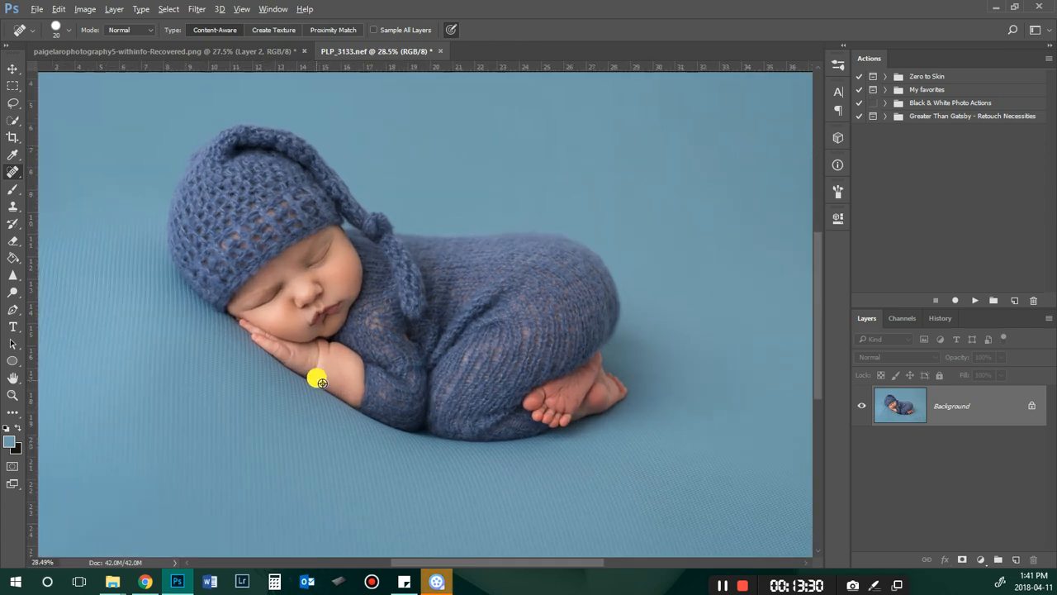
{"action": "scroll", "coordinate": [369, 262], "scroll_direction": "down", "scroll_amount": 7}
{"action": "scroll", "coordinate": [368, 263], "scroll_direction": "down", "scroll_amount": 4}
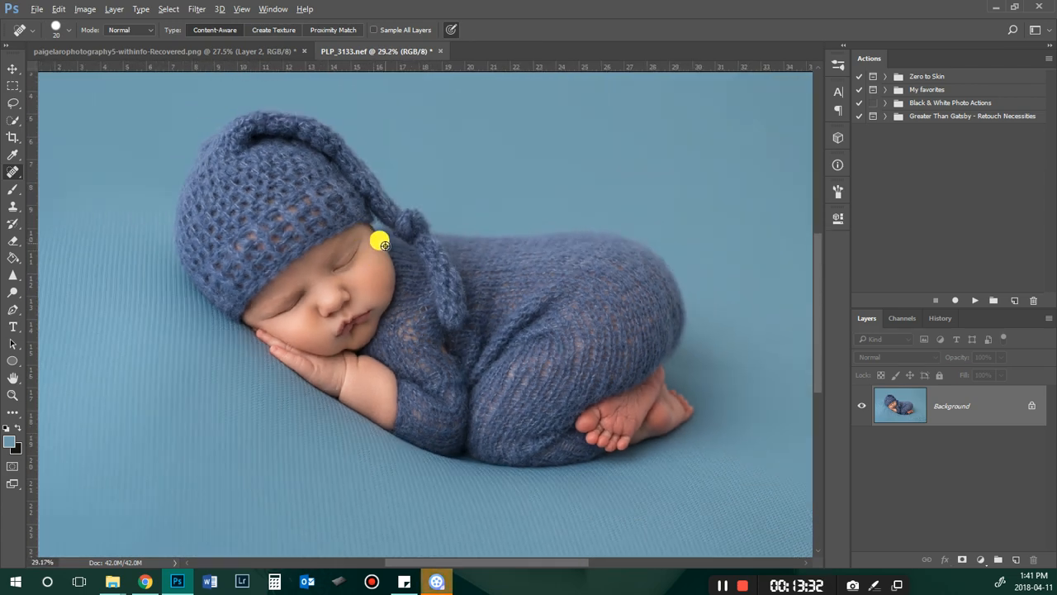
{"action": "left_click", "coordinate": [197, 9]}
{"action": "mouse_move", "coordinate": [266, 300]}
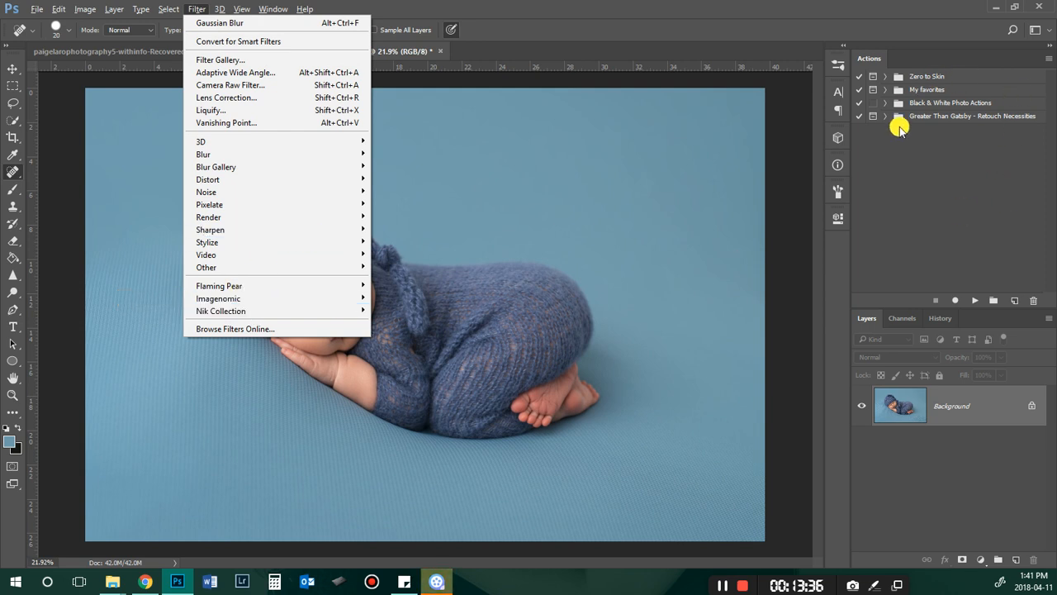
{"action": "left_click", "coordinate": [899, 125]}
Step: Expand the My favorites action set and run its Portraiture action on the photo
{"action": "left_click", "coordinate": [886, 89]}
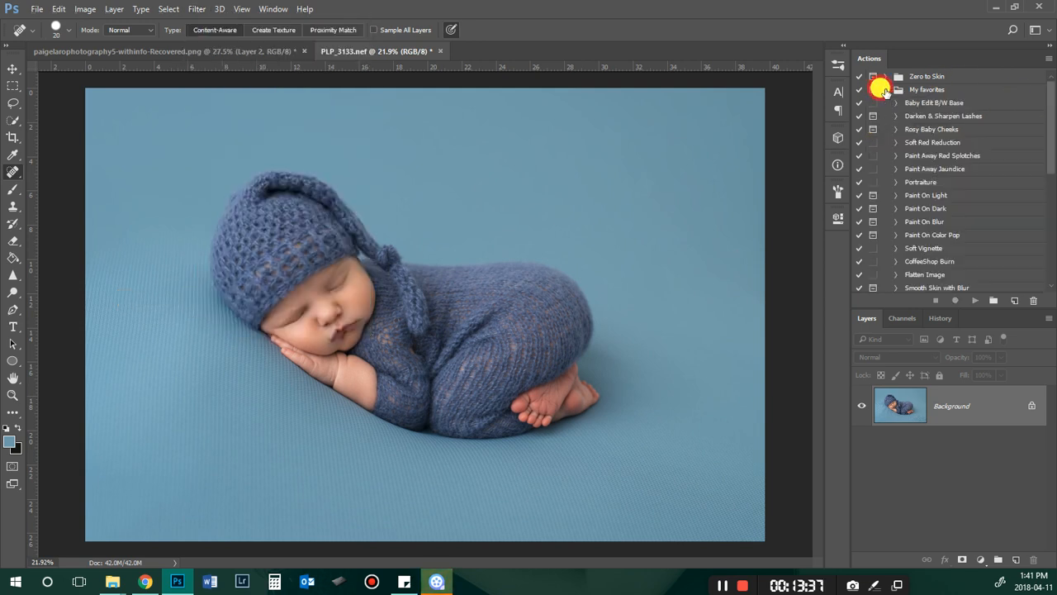
{"action": "left_click", "coordinate": [933, 182]}
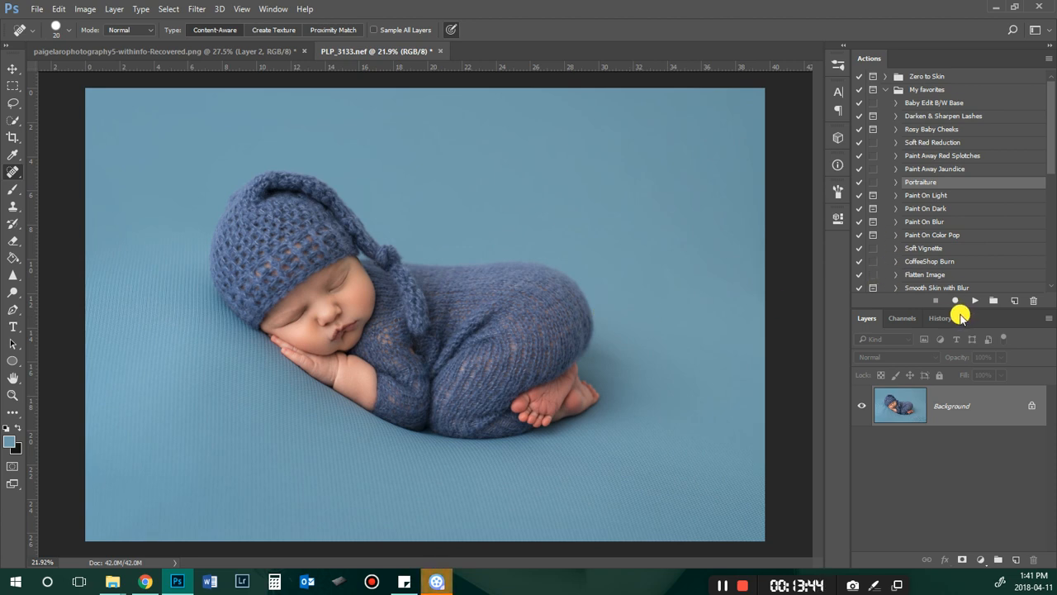
{"action": "left_click", "coordinate": [975, 300]}
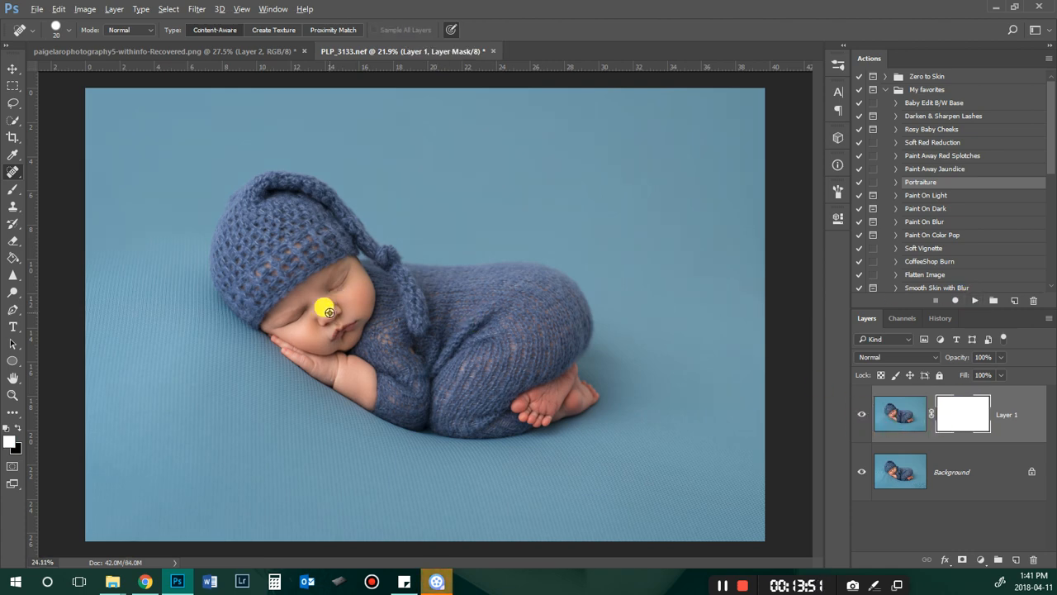
Step: Lower the Portraiture layer's opacity to 46%, checking the baby's face with the layer hidden and shown
{"action": "scroll", "coordinate": [323, 306], "scroll_direction": "up", "scroll_amount": 5}
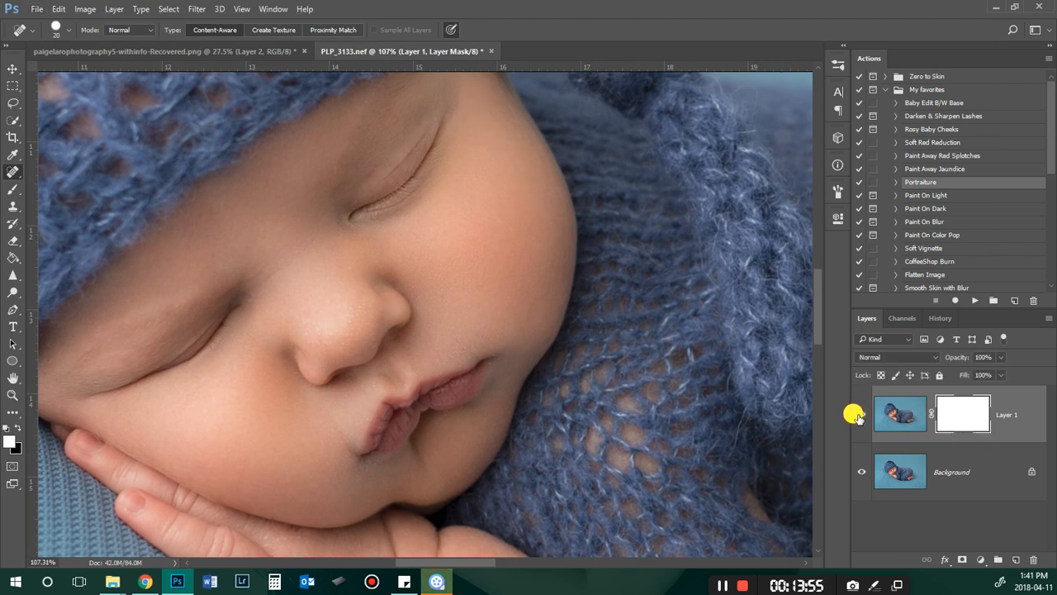
{"action": "left_click_drag", "start_coordinate": [1000, 357], "coordinate": [954, 379]}
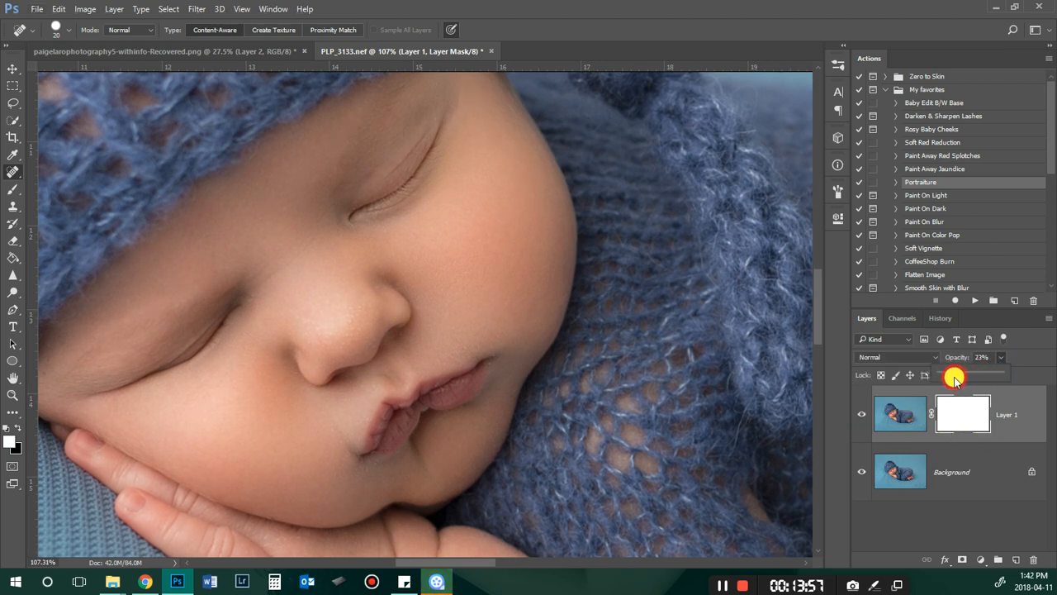
{"action": "left_click", "coordinate": [857, 415]}
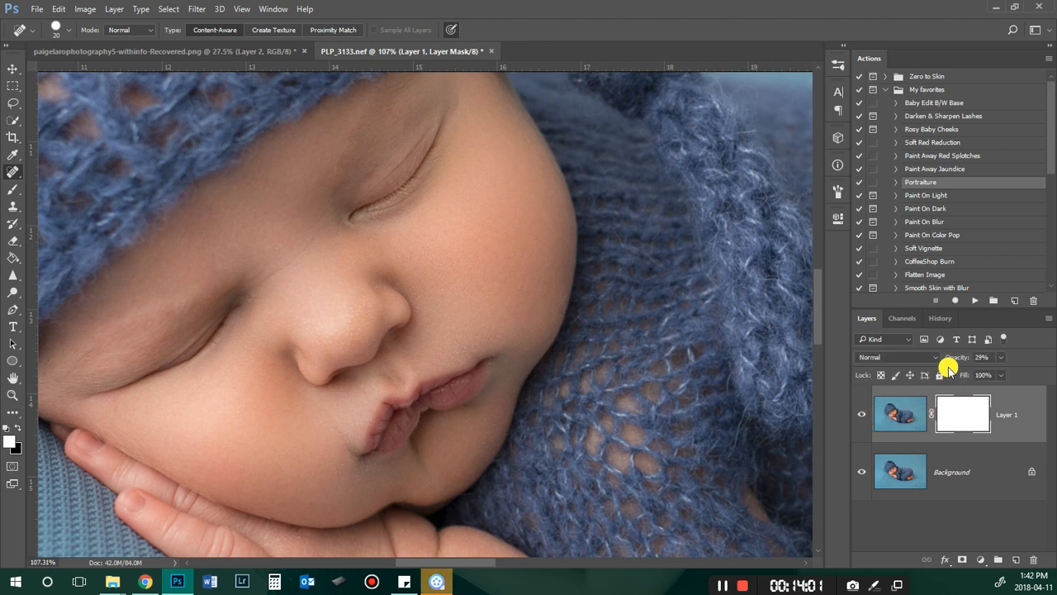
{"action": "left_click", "coordinate": [1000, 357]}
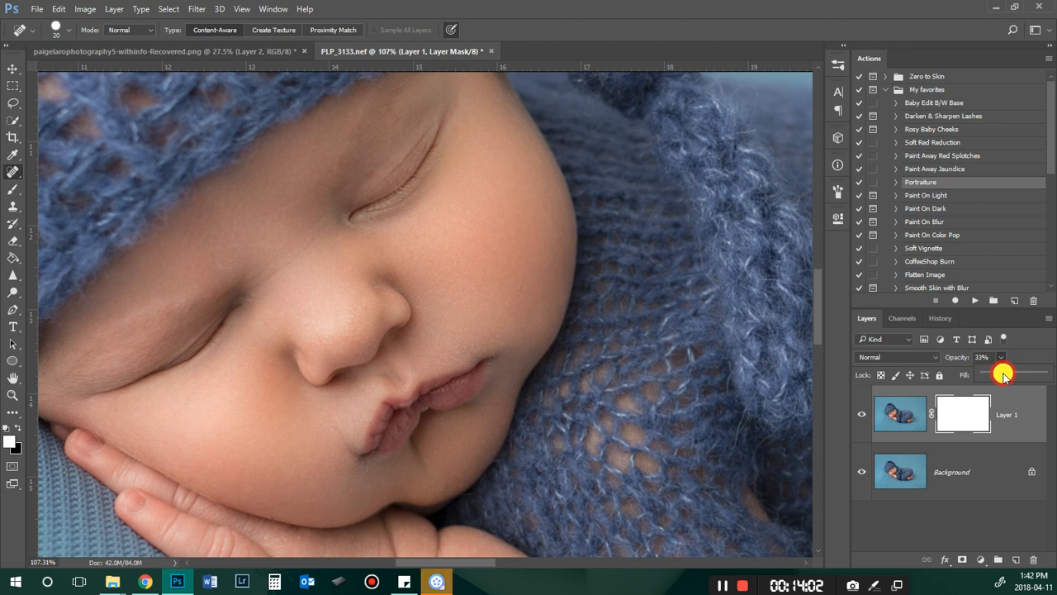
{"action": "left_click", "coordinate": [860, 416]}
{"action": "left_click", "coordinate": [860, 415]}
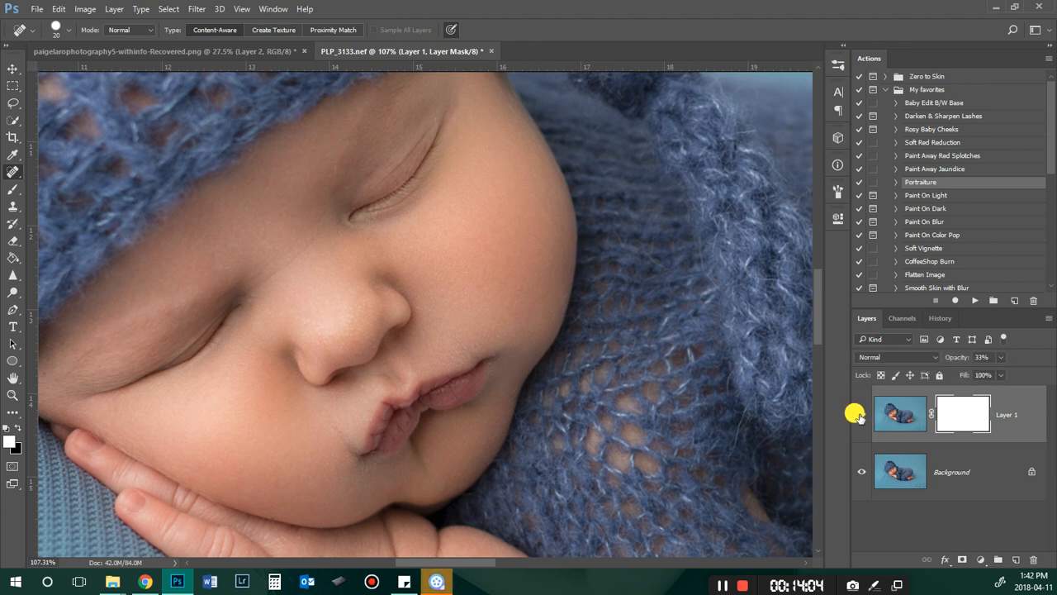
{"action": "left_click", "coordinate": [860, 415]}
{"action": "left_click", "coordinate": [859, 415]}
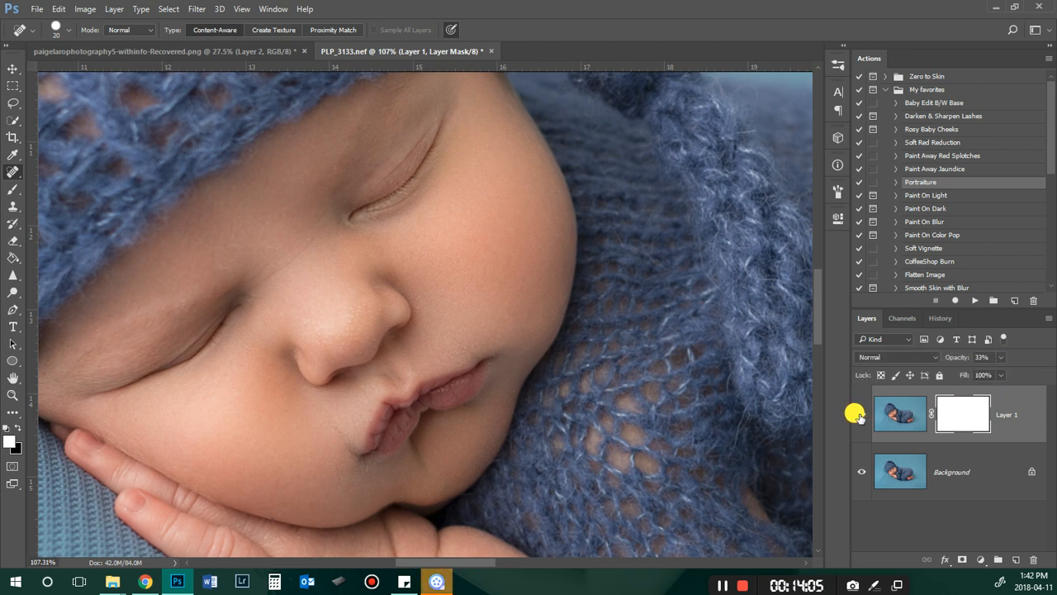
{"action": "left_click", "coordinate": [1001, 358]}
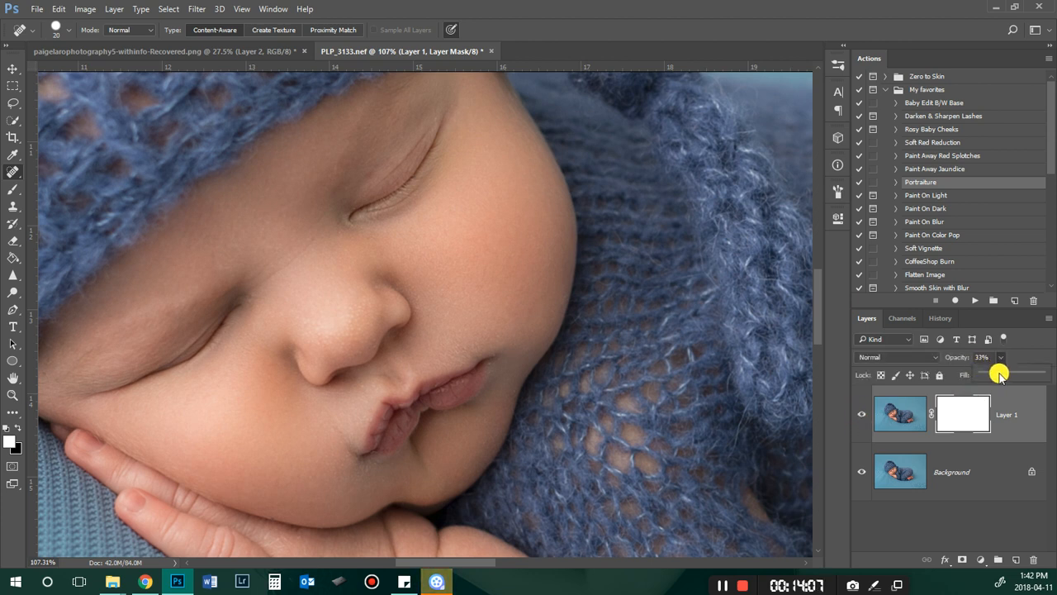
{"action": "left_click", "coordinate": [859, 417]}
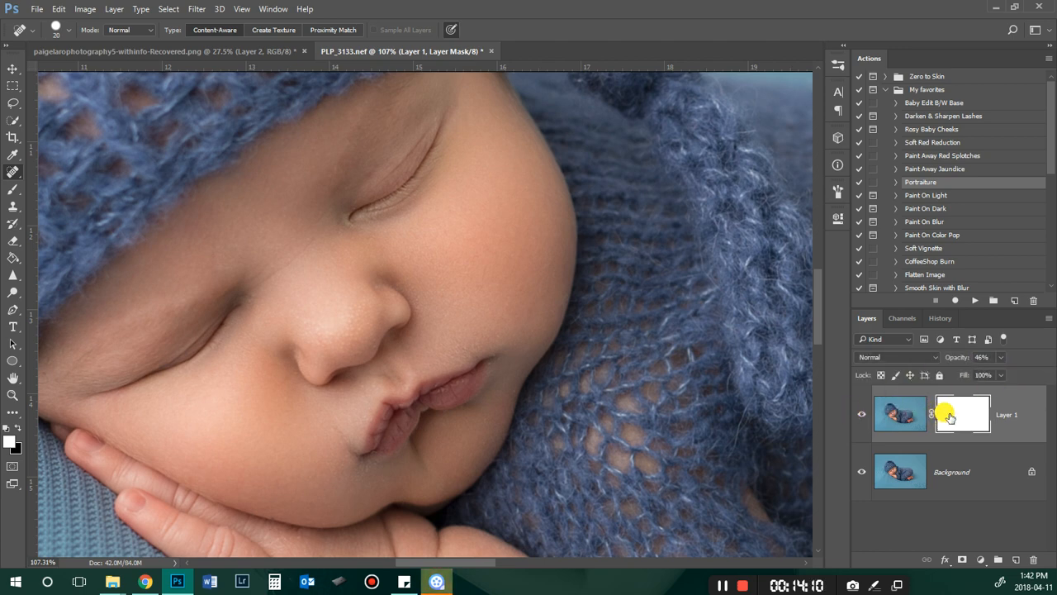
Step: Mask the smoothing off the baby's eyes and lips with a black 90-pixel brush at 100% opacity
{"action": "left_click", "coordinate": [12, 189]}
{"action": "left_click", "coordinate": [16, 428]}
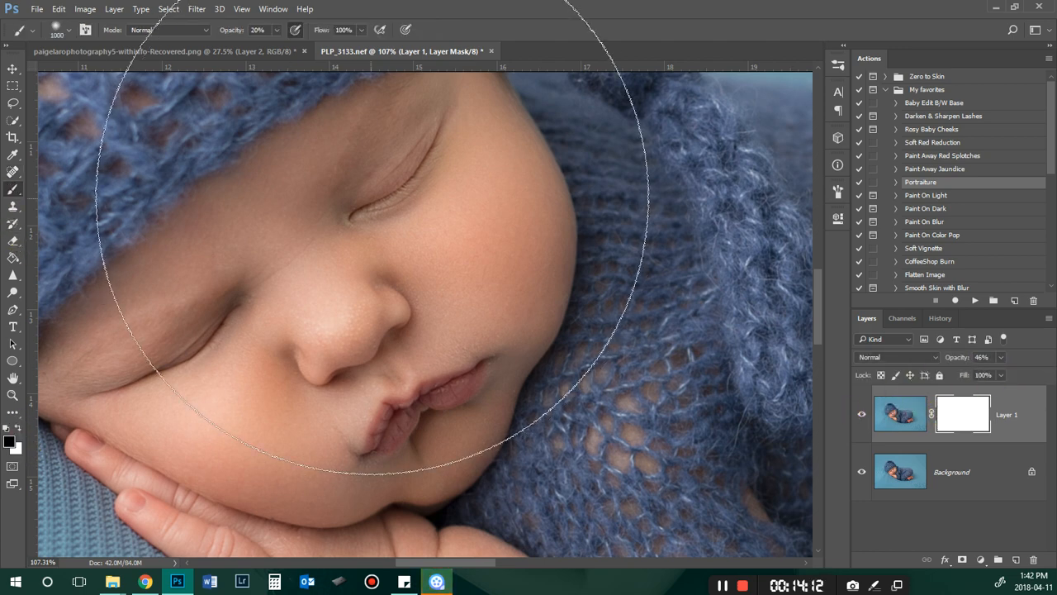
{"action": "key", "text": "bracketleft"}
{"action": "key", "text": "bracketleft"}
{"action": "key", "text": "bracketleft"}
{"action": "key", "text": "bracketleft"}
{"action": "key", "text": "bracketleft"}
{"action": "key", "text": "bracketleft"}
{"action": "key", "text": "bracketleft"}
{"action": "key", "text": "bracketleft"}
{"action": "key", "text": "bracketleft"}
{"action": "key", "text": "bracketleft"}
{"action": "key", "text": "bracketleft"}
{"action": "key", "text": "bracketleft"}
{"action": "key", "text": "bracketleft"}
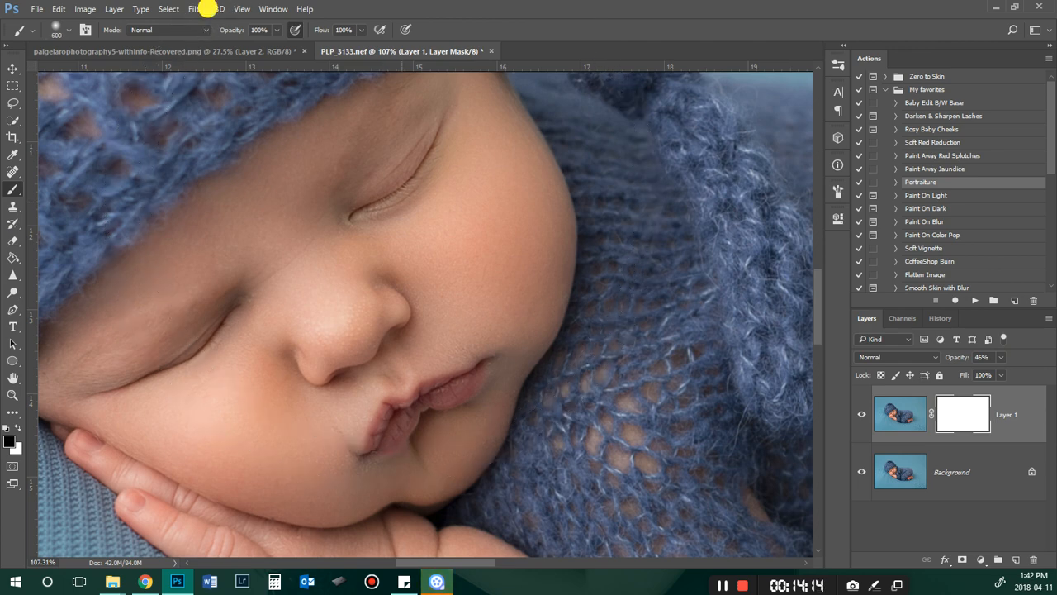
{"action": "mouse_move", "coordinate": [432, 147]}
{"action": "left_mouse_down"}
{"action": "mouse_move", "coordinate": [404, 193]}
{"action": "mouse_move", "coordinate": [357, 208]}
{"action": "mouse_move", "coordinate": [203, 350]}
{"action": "mouse_move", "coordinate": [133, 371]}
{"action": "left_mouse_up"}
{"action": "mouse_move", "coordinate": [483, 383]}
{"action": "left_mouse_down"}
{"action": "mouse_move", "coordinate": [388, 415]}
{"action": "mouse_move", "coordinate": [380, 442]}
{"action": "left_mouse_up"}
Step: Enlarge the black brush to 200 pixels and mask the smoothing off the knitted outfit and hat
{"action": "scroll", "coordinate": [481, 278], "scroll_direction": "down", "scroll_amount": 10}
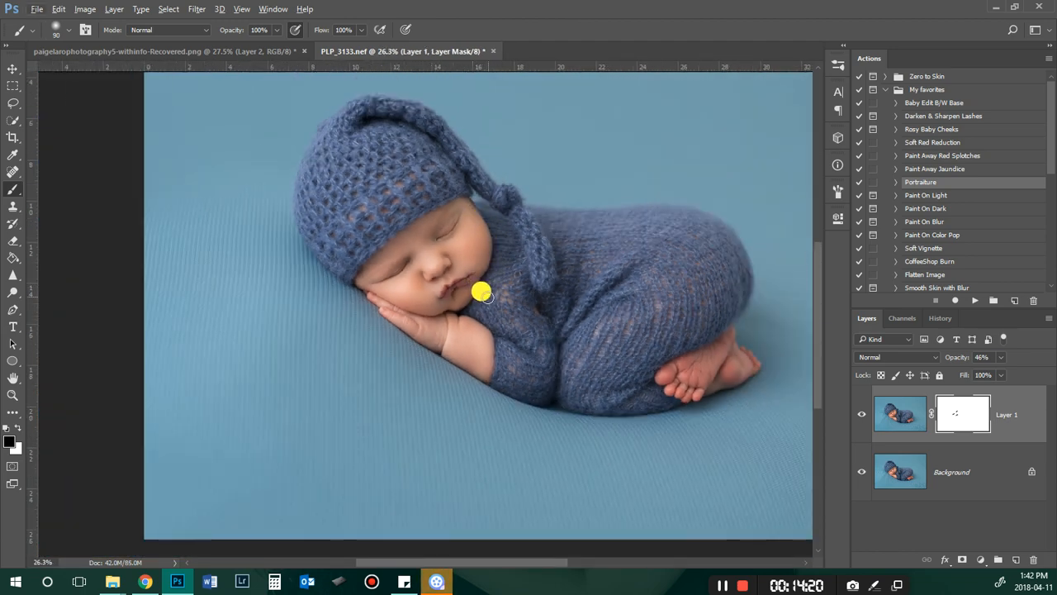
{"action": "key", "text": "bracketright"}
{"action": "key", "text": "bracketright"}
{"action": "key", "text": "bracketright"}
{"action": "key", "text": "bracketright"}
{"action": "key", "text": "bracketright"}
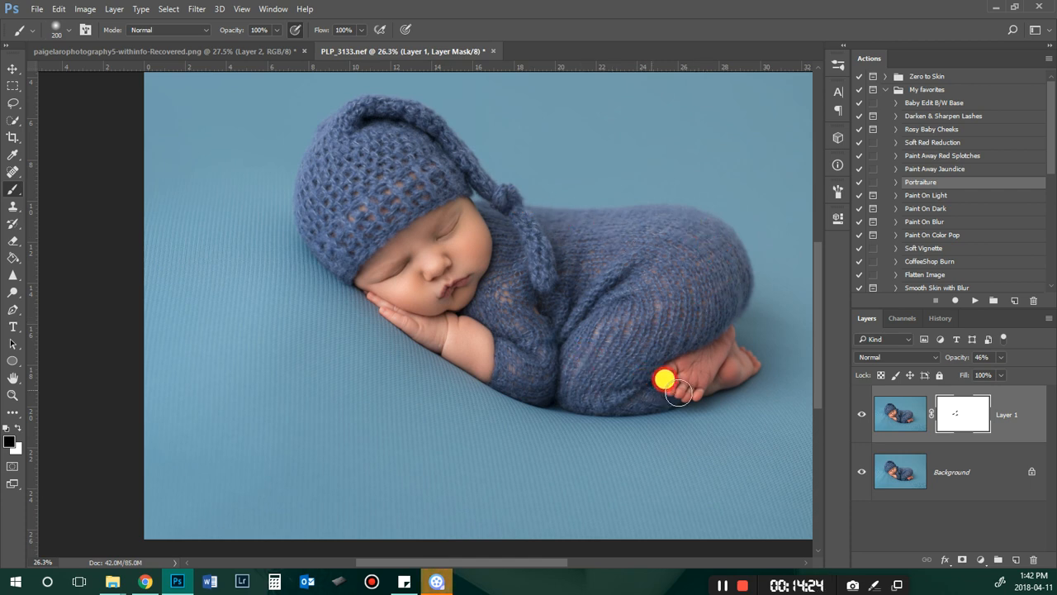
{"action": "mouse_move", "coordinate": [645, 373]}
{"action": "left_mouse_down"}
{"action": "mouse_move", "coordinate": [594, 356]}
{"action": "mouse_move", "coordinate": [462, 319]}
{"action": "mouse_move", "coordinate": [389, 311]}
{"action": "left_mouse_up"}
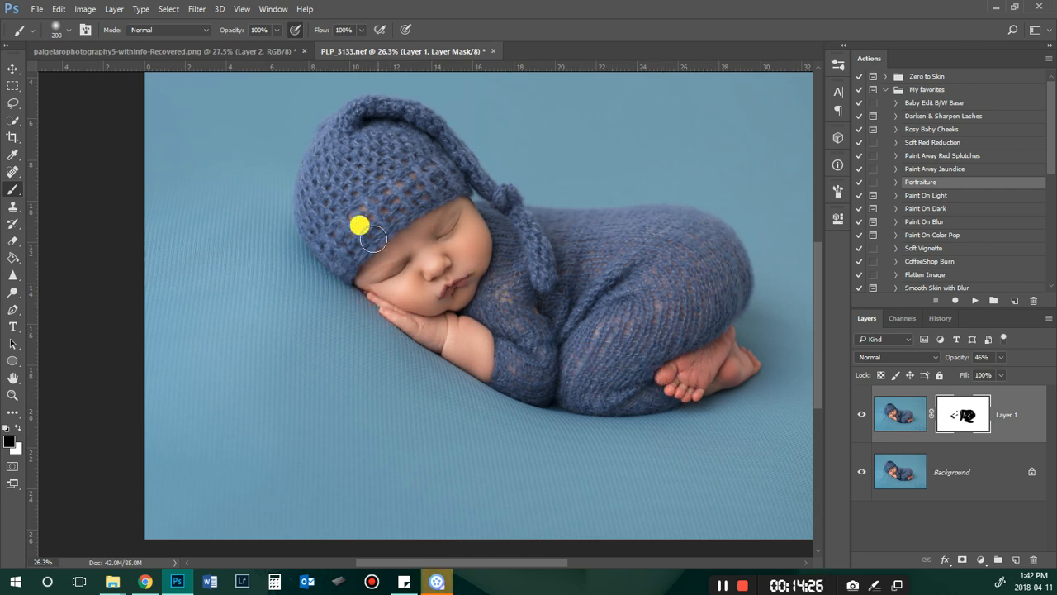
{"action": "mouse_move", "coordinate": [372, 238]}
{"action": "left_mouse_down"}
{"action": "mouse_move", "coordinate": [409, 168]}
{"action": "mouse_move", "coordinate": [350, 126]}
{"action": "mouse_move", "coordinate": [344, 201]}
{"action": "mouse_move", "coordinate": [401, 179]}
{"action": "mouse_move", "coordinate": [292, 203]}
{"action": "mouse_move", "coordinate": [418, 234]}
{"action": "left_mouse_up"}
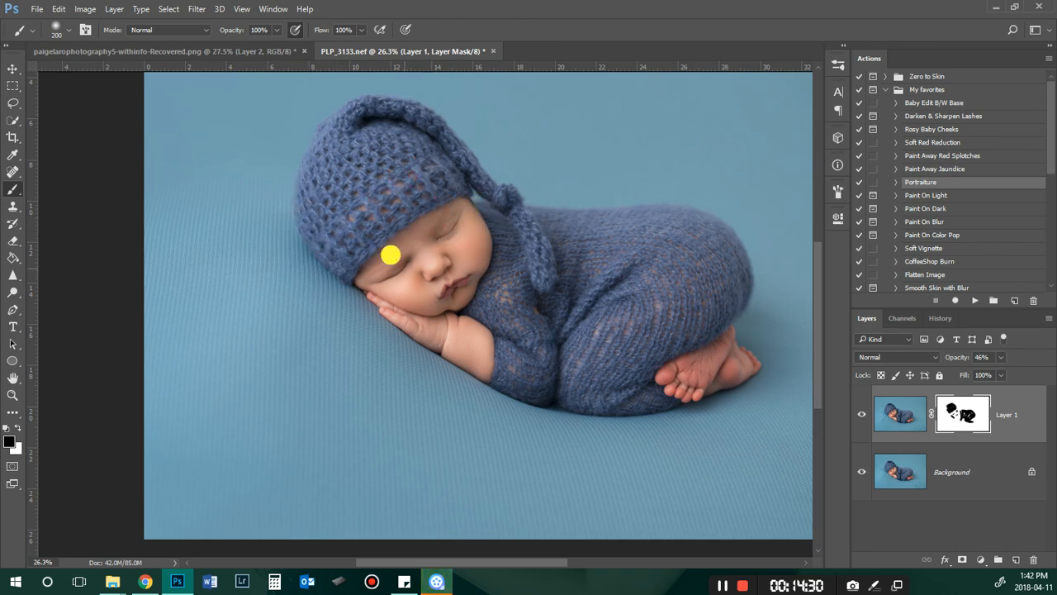
{"action": "left_click_drag", "start_coordinate": [657, 368], "coordinate": [673, 377]}
Step: Run the Flatten Image action to merge the masked Portraiture layer into the Background
{"action": "scroll", "coordinate": [603, 366], "scroll_direction": "down", "scroll_amount": 5}
{"action": "scroll", "coordinate": [610, 373], "scroll_direction": "up", "scroll_amount": 2}
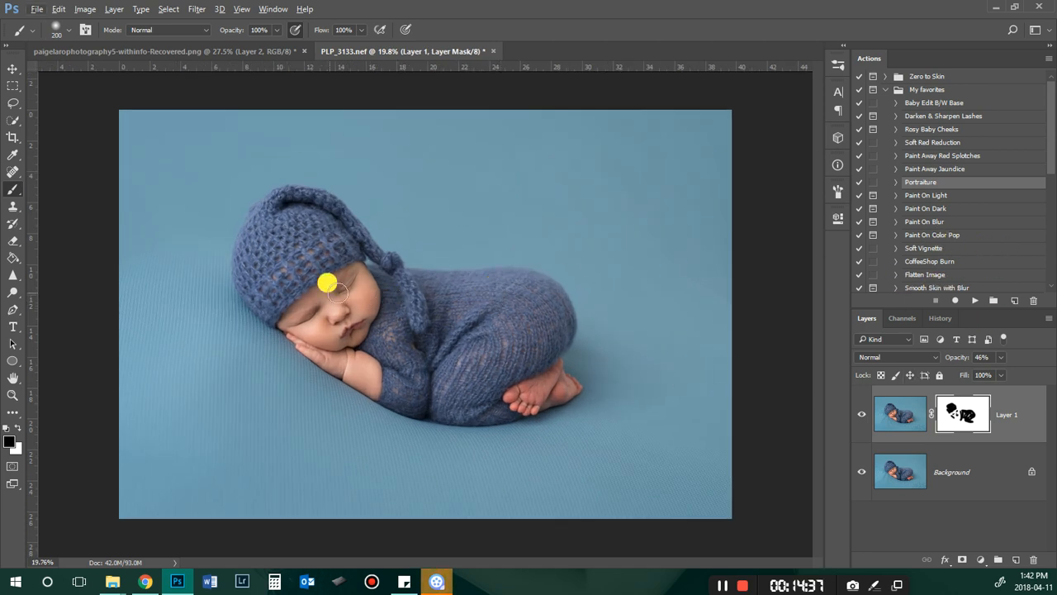
{"action": "scroll", "coordinate": [933, 269], "scroll_direction": "down", "scroll_amount": 3}
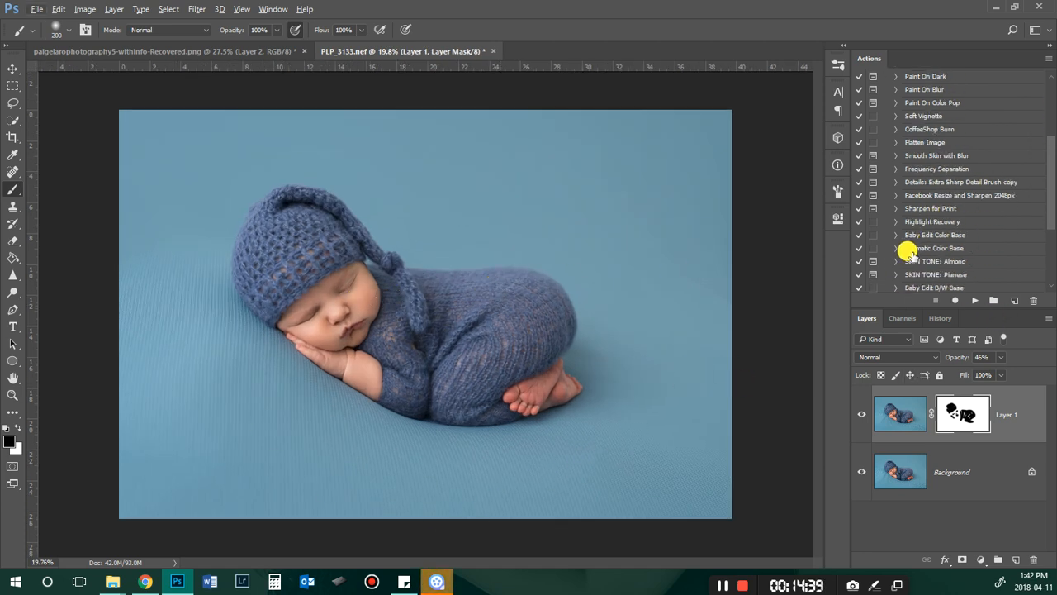
{"action": "scroll", "coordinate": [998, 262], "scroll_direction": "up", "scroll_amount": 1}
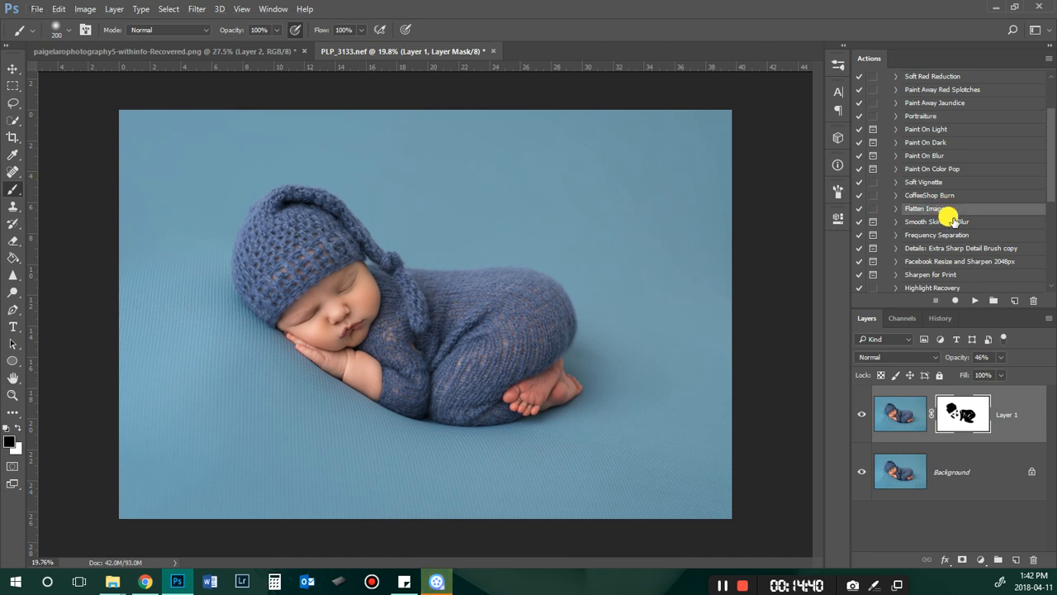
{"action": "left_click", "coordinate": [975, 301]}
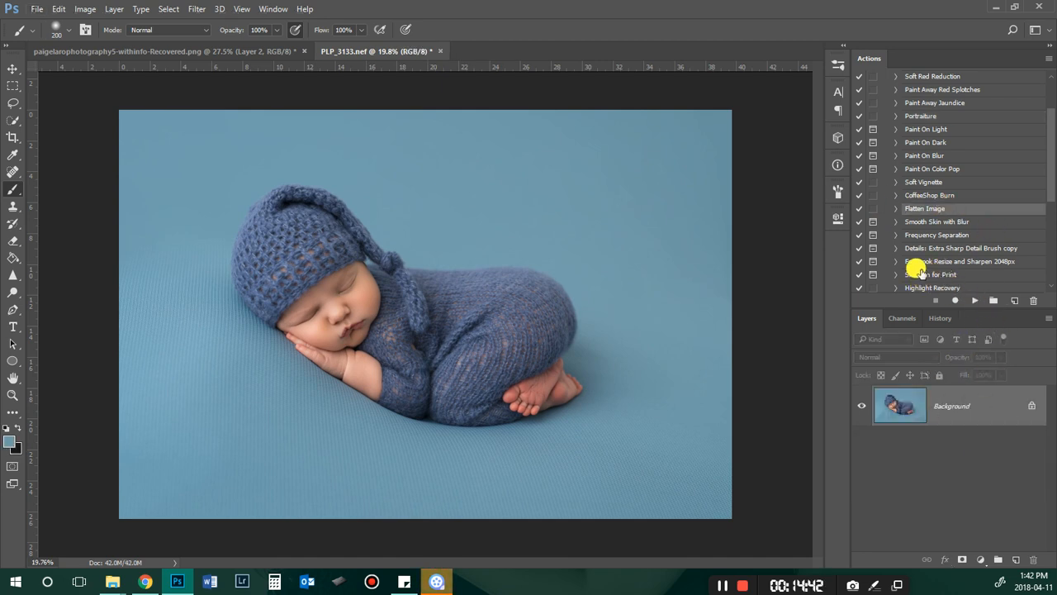
Step: Create a history snapshot of the flattened photo
{"action": "scroll", "coordinate": [930, 239], "scroll_direction": "up", "scroll_amount": 3}
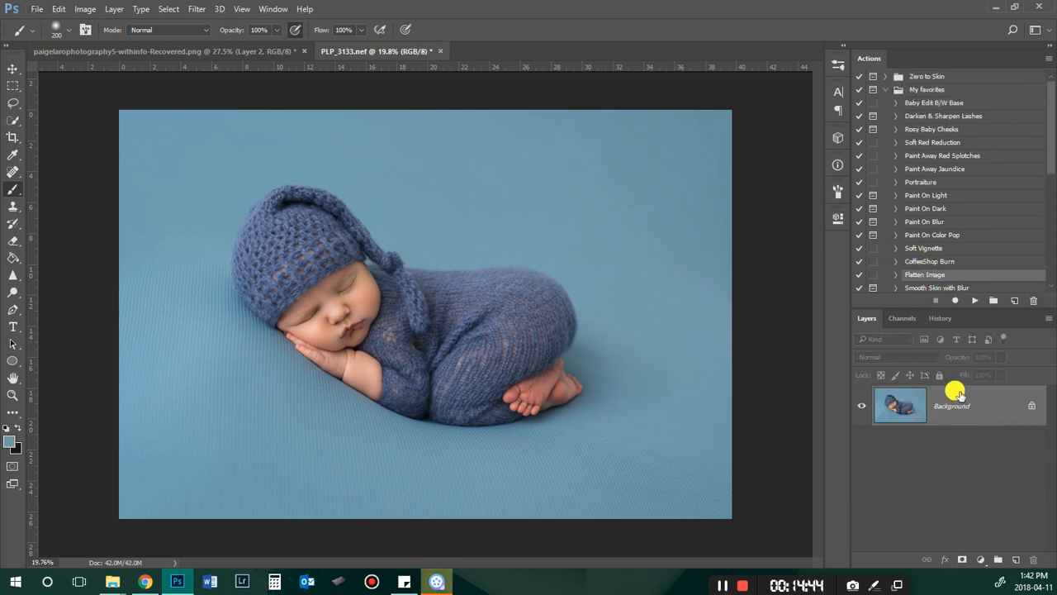
{"action": "left_click", "coordinate": [925, 316]}
{"action": "scroll", "coordinate": [939, 433], "scroll_direction": "down", "scroll_amount": 3}
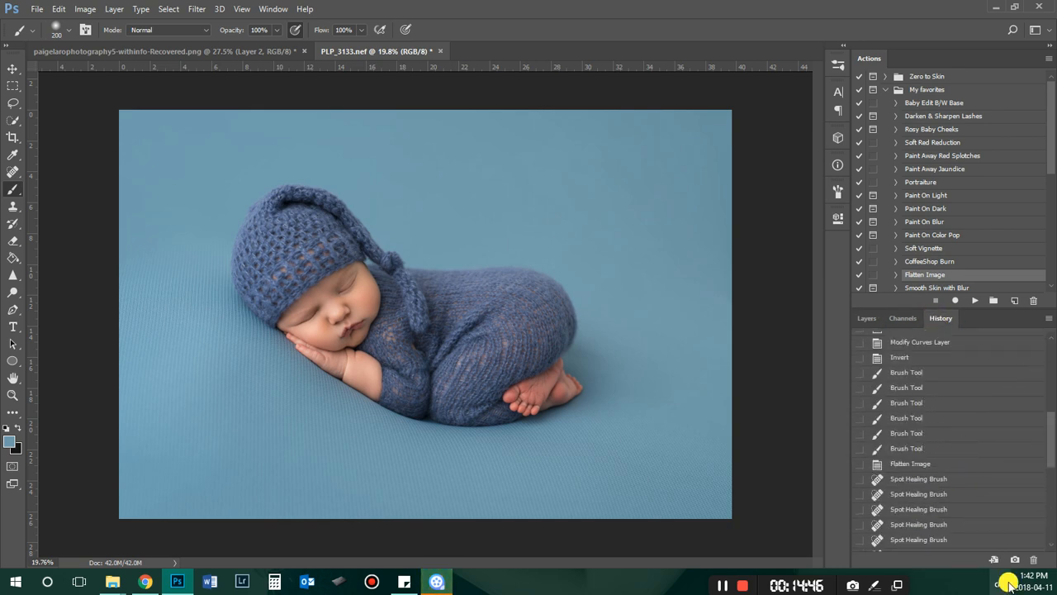
{"action": "scroll", "coordinate": [950, 446], "scroll_direction": "up", "scroll_amount": 10}
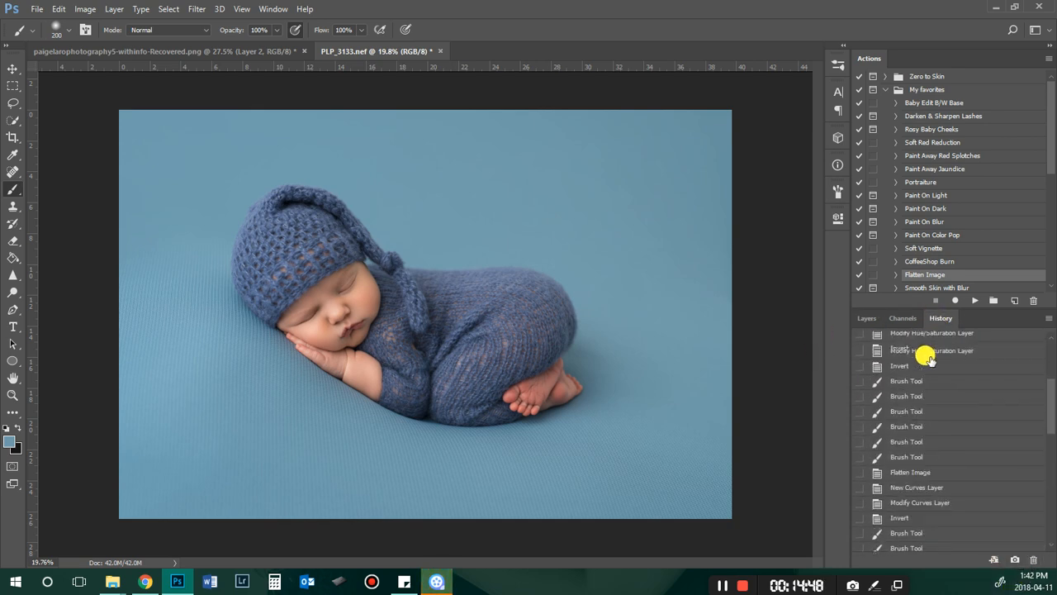
Step: Compare the original PLP_3133.nef state with Snapshot 1 in the history, ending on the edited snapshot
{"action": "left_click", "coordinate": [923, 338]}
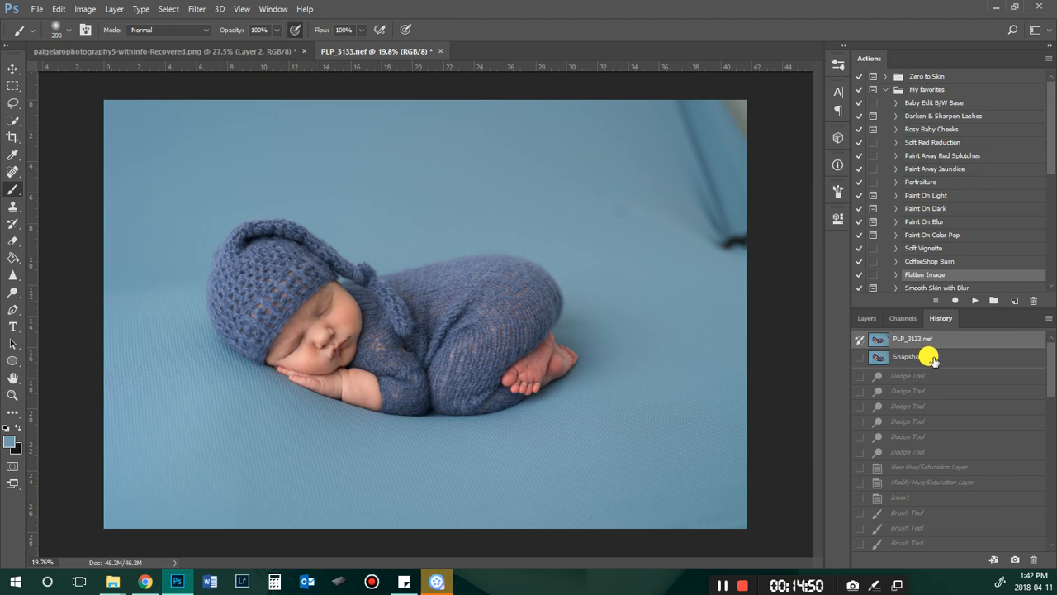
{"action": "left_click", "coordinate": [930, 356]}
{"action": "left_click", "coordinate": [930, 340]}
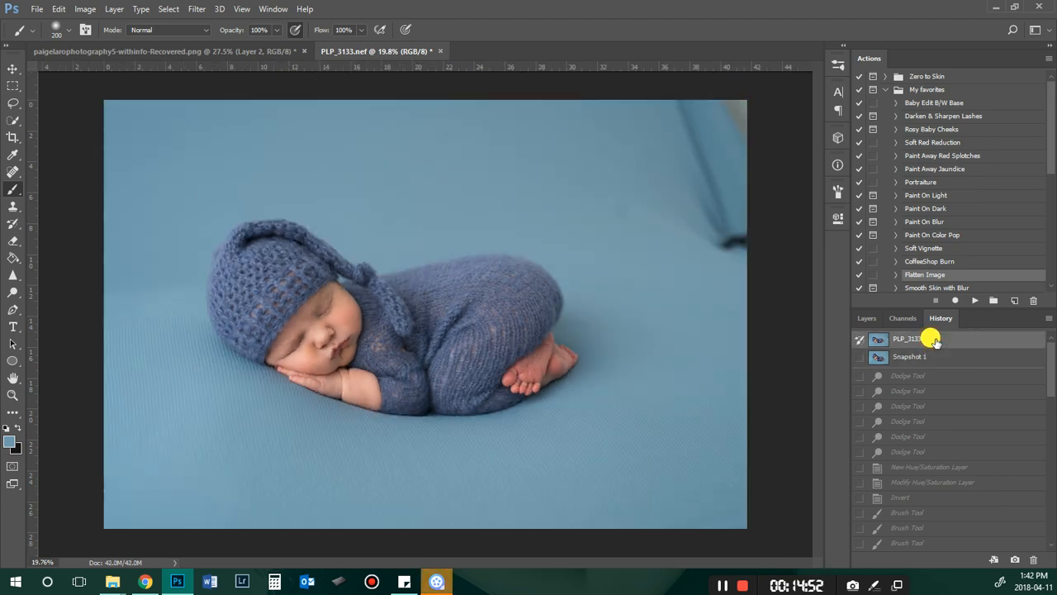
{"action": "left_click", "coordinate": [930, 358]}
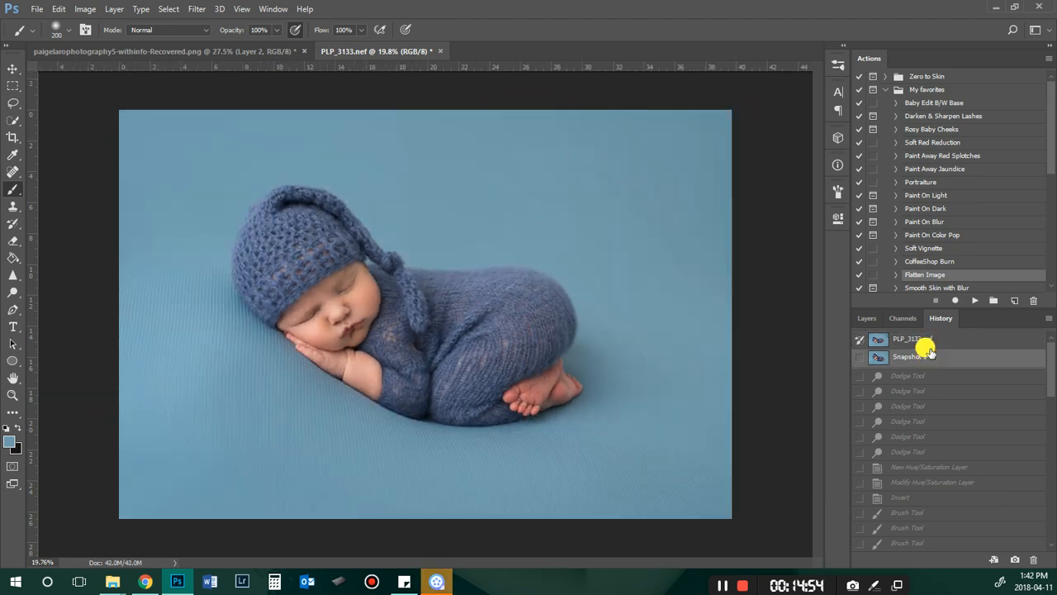
{"action": "left_click", "coordinate": [923, 338]}
{"action": "left_click", "coordinate": [924, 360]}
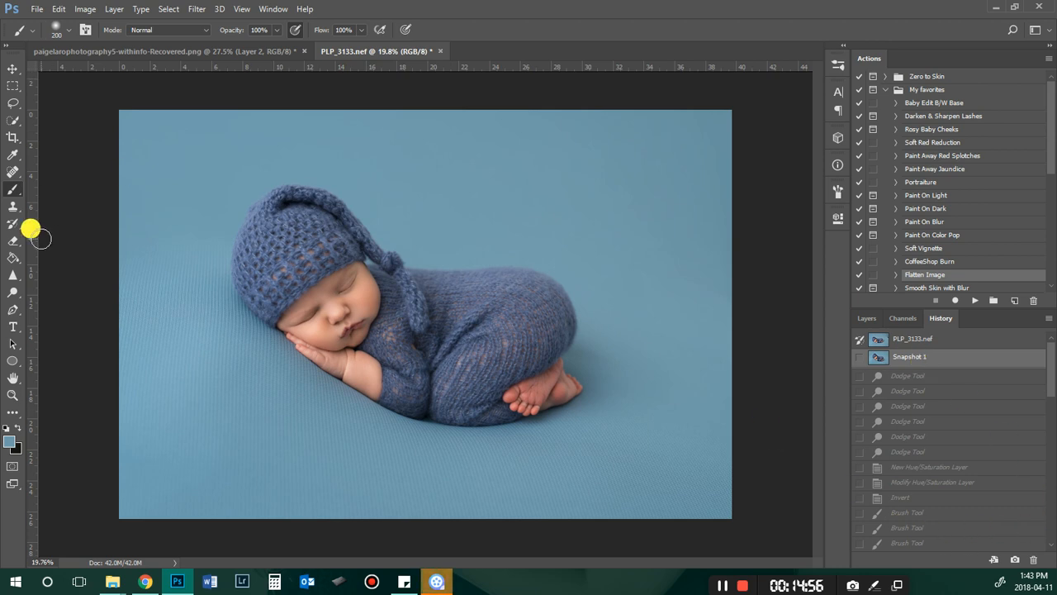